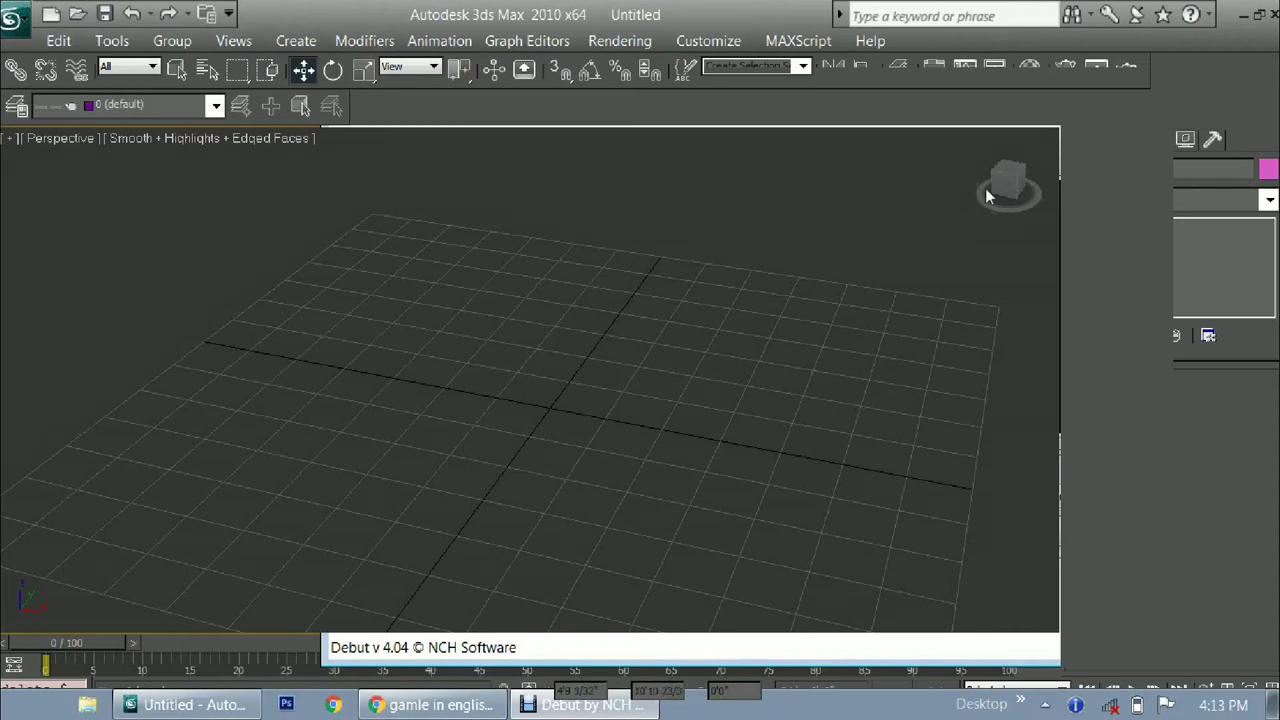
# Step: Create a 1'0" box at the origin using Keyboard Entry
pyautogui.click(1077, 139)
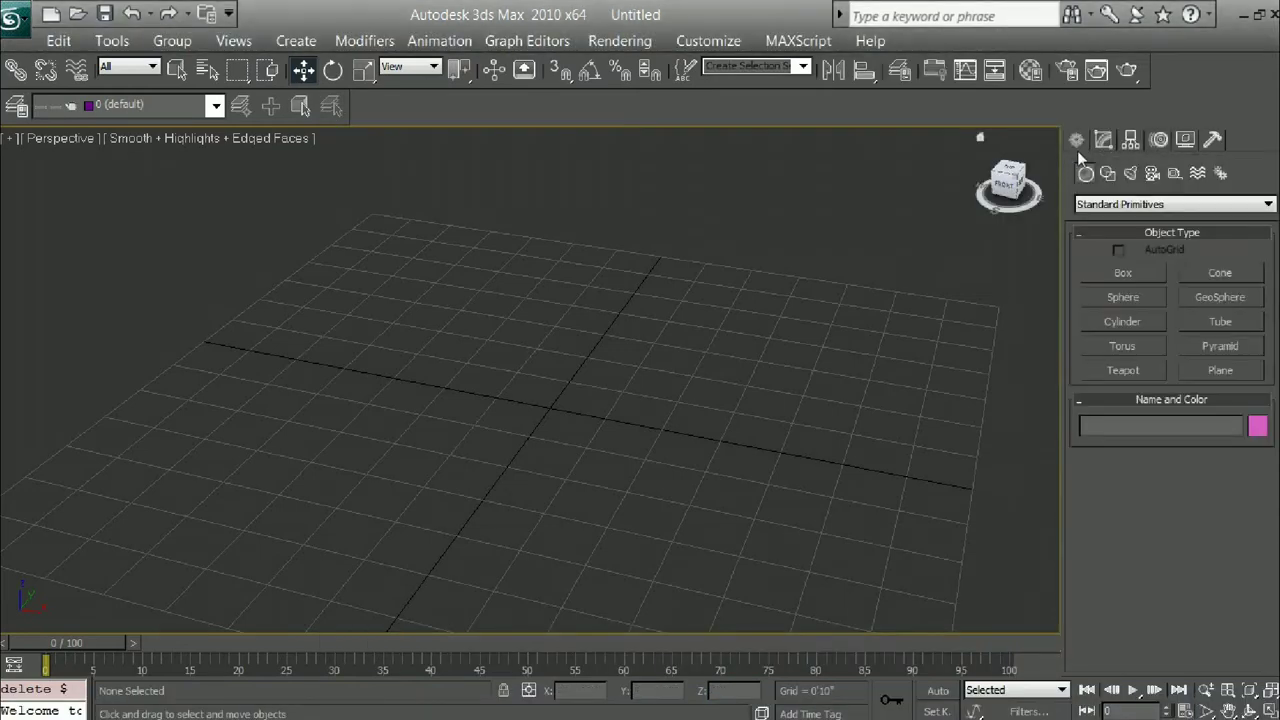
pyautogui.click(1114, 274)
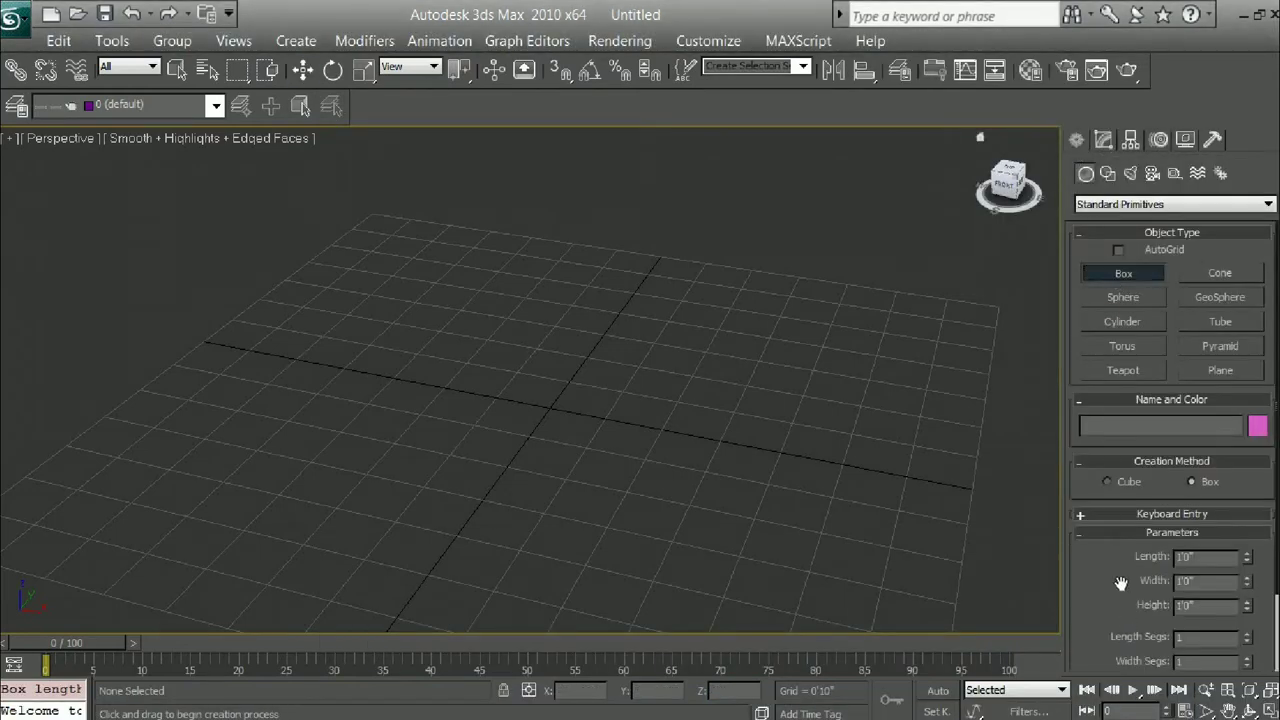
pyautogui.moveTo(1121, 583); pyautogui.dragTo(1138, 455)
pyautogui.click(1141, 422)
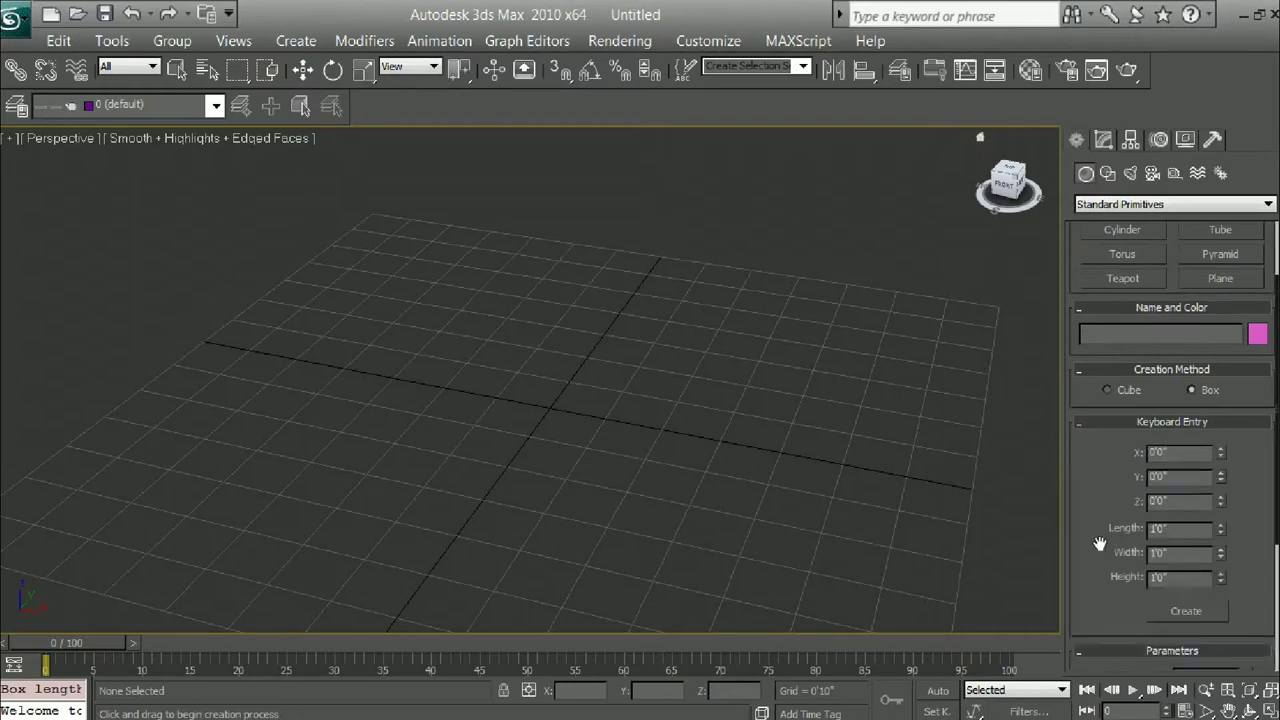
pyautogui.moveTo(1098, 544); pyautogui.dragTo(1098, 478)
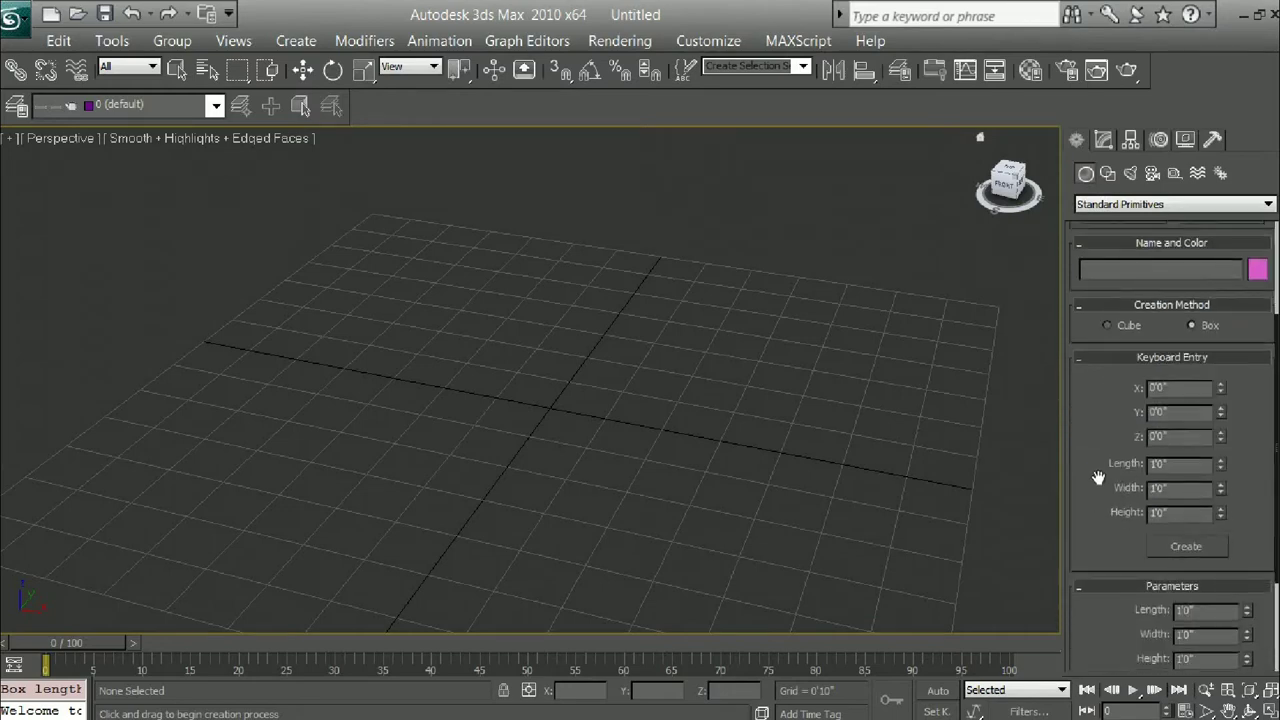
pyautogui.click(1178, 546)
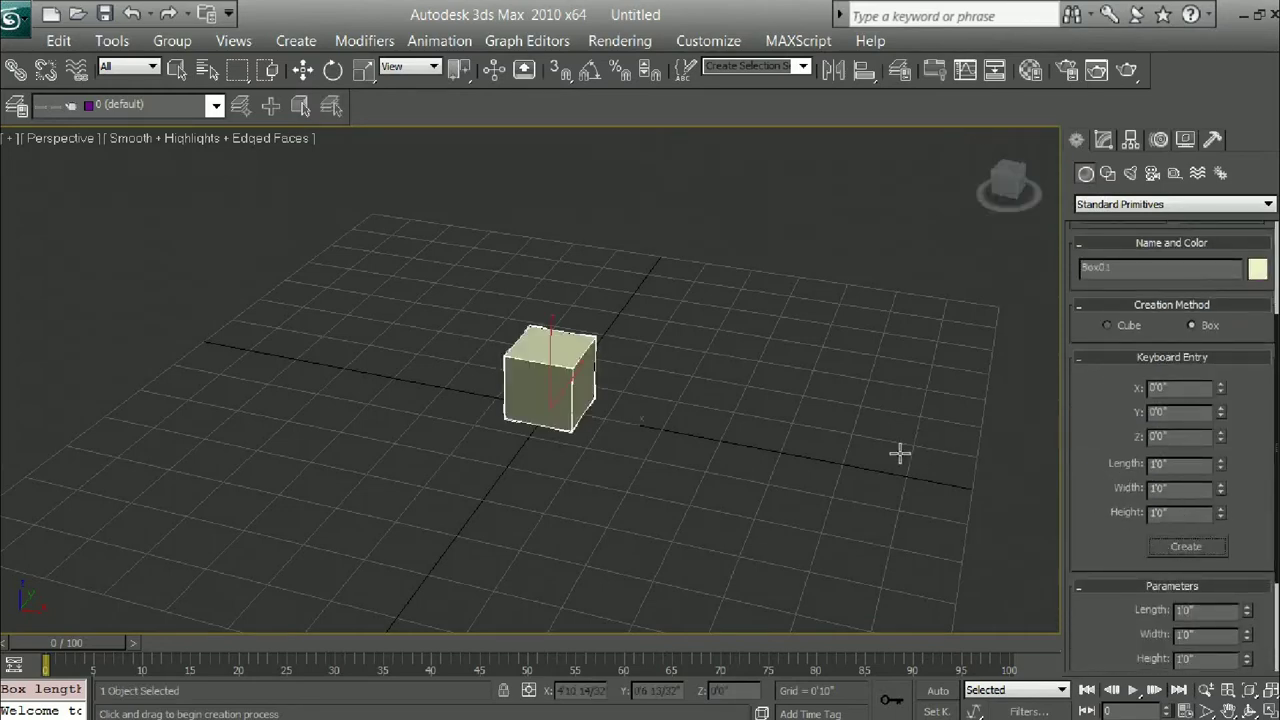
# Step: Give the box 3 length, 3 width and 3 height segments
pyautogui.press('w')
pyautogui.click(1105, 140)
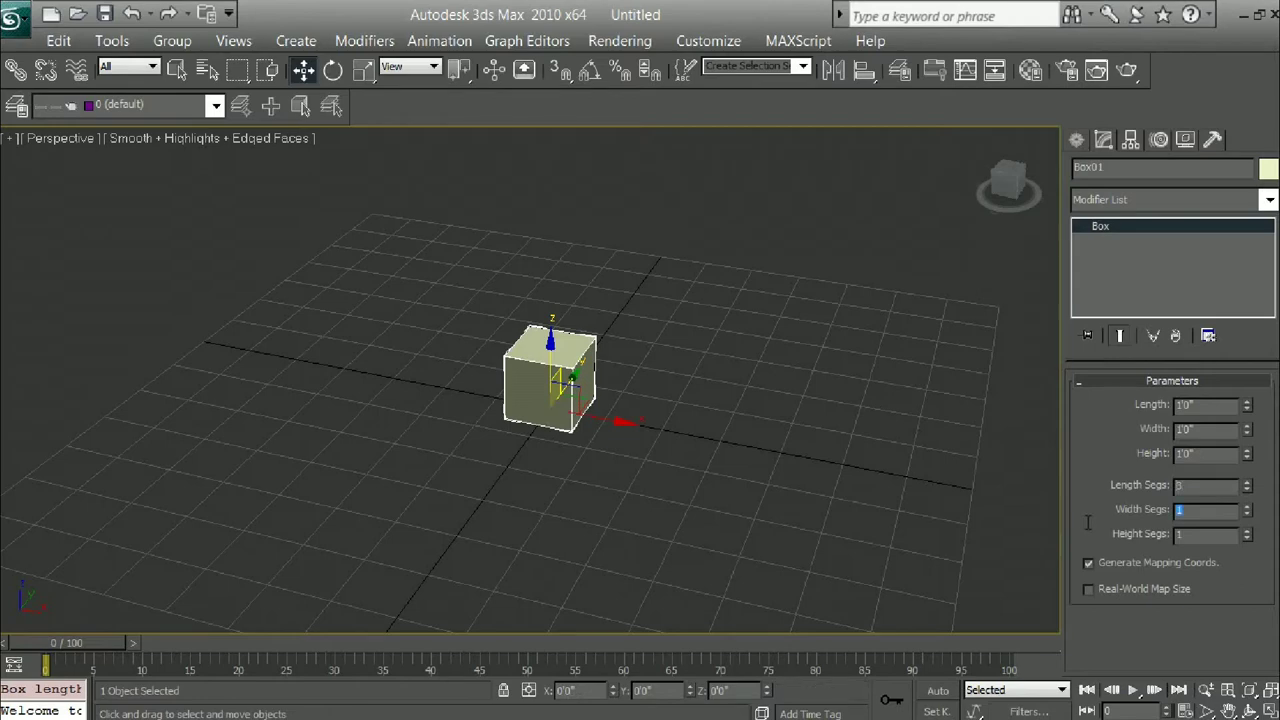
pyautogui.press('Tab')
pyautogui.write('3')
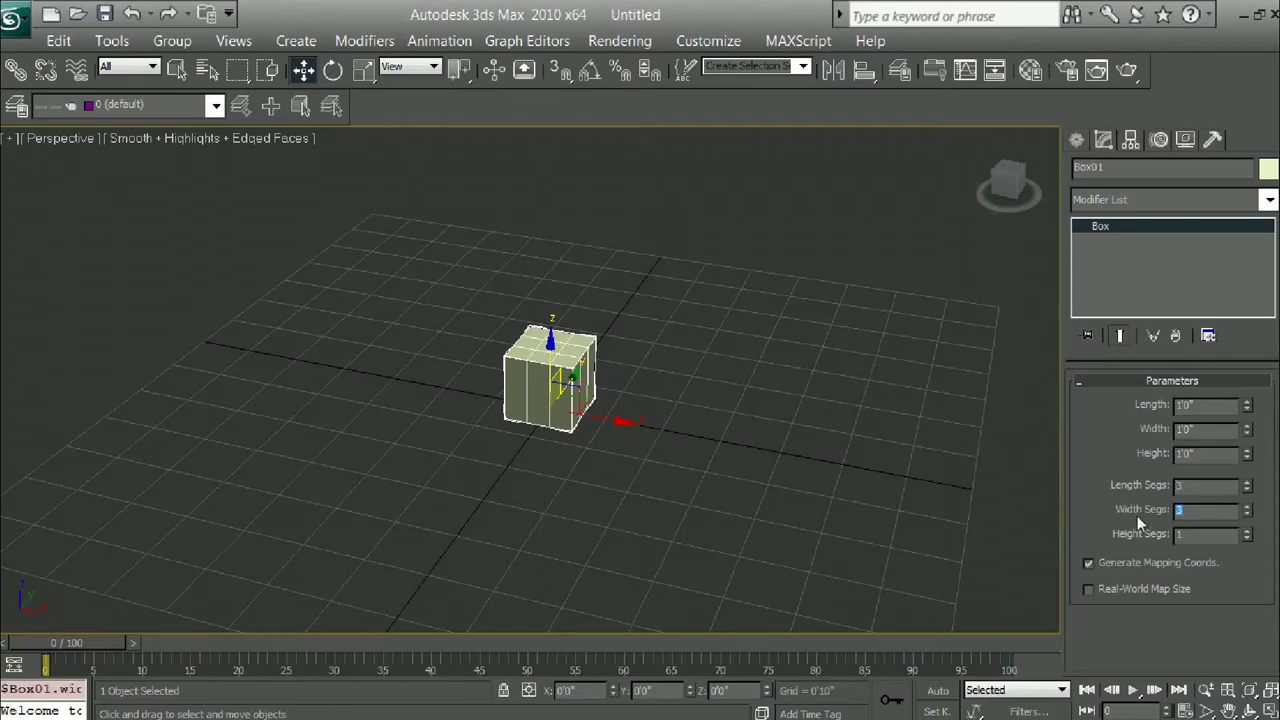
pyautogui.press('Tab')
pyautogui.write('3')
pyautogui.press('Tab')
pyautogui.rightClick(766, 400)
pyautogui.click(791, 414)
pyautogui.scroll(2, 765, 410)
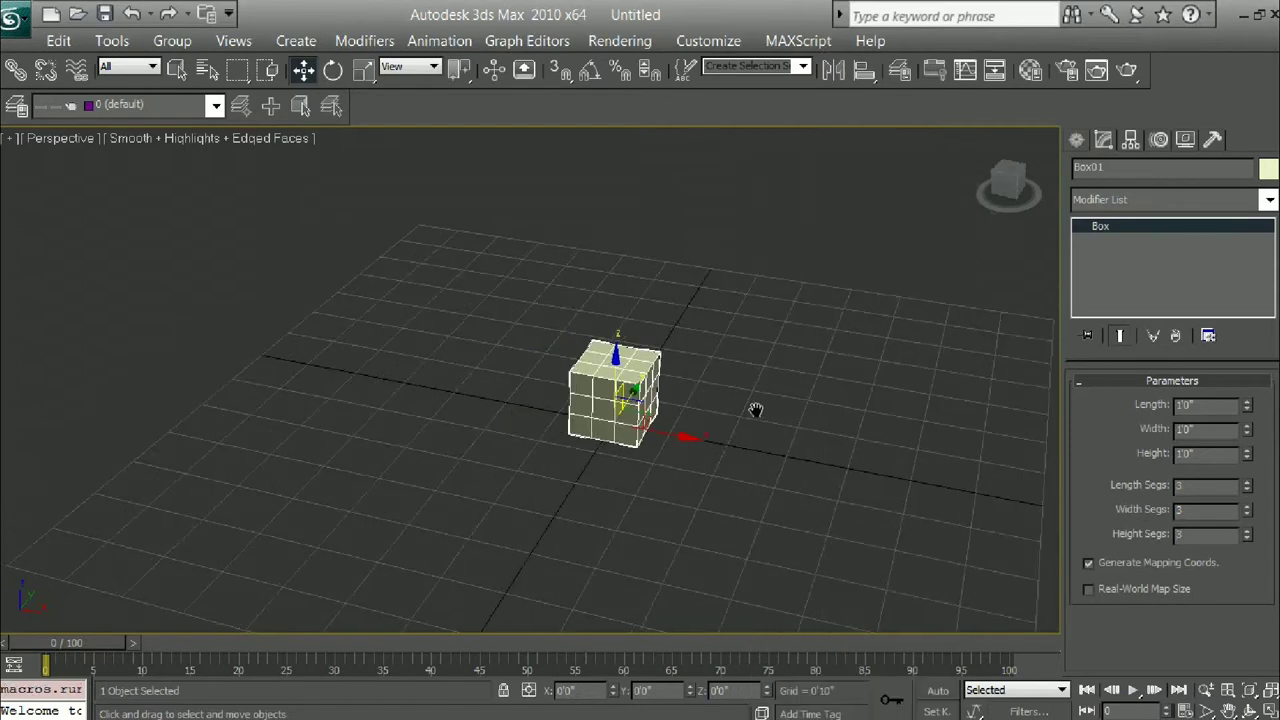
pyautogui.scroll(2, 741, 410)
# Step: Create a sphere of radius 0'4" at Z 3'0" via Keyboard Entry
pyautogui.click(1080, 144)
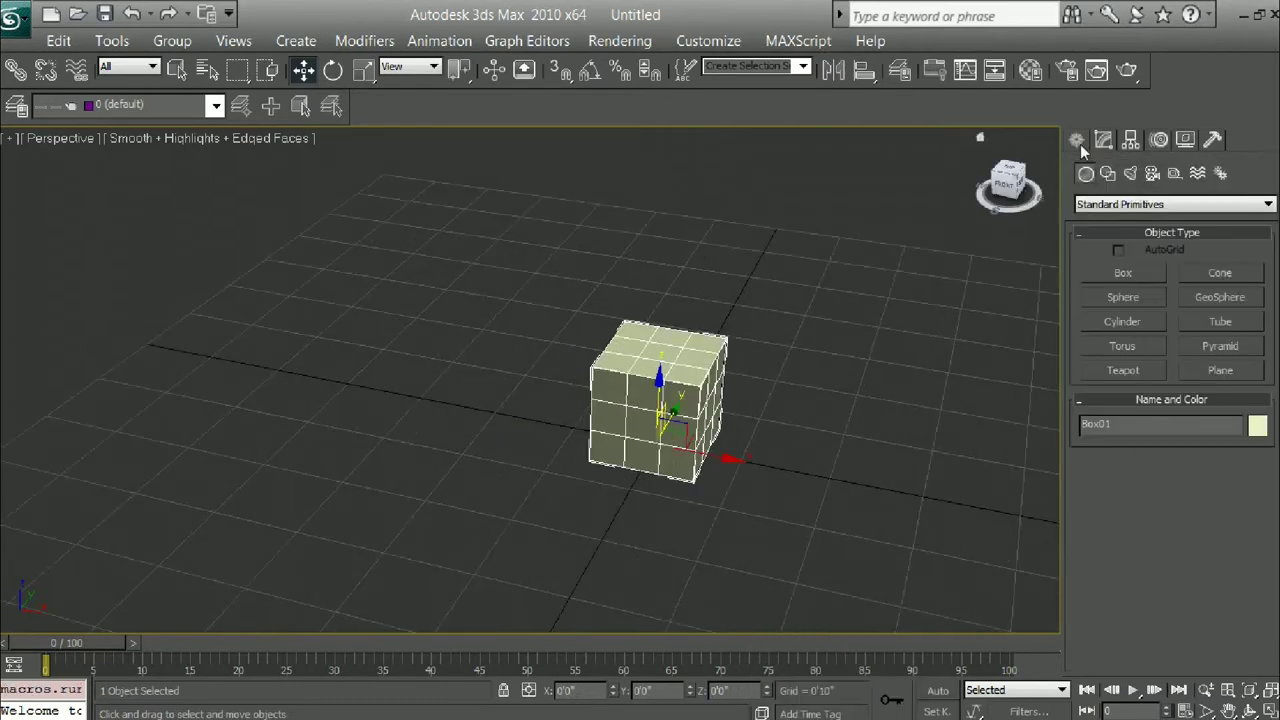
pyautogui.click(1119, 297)
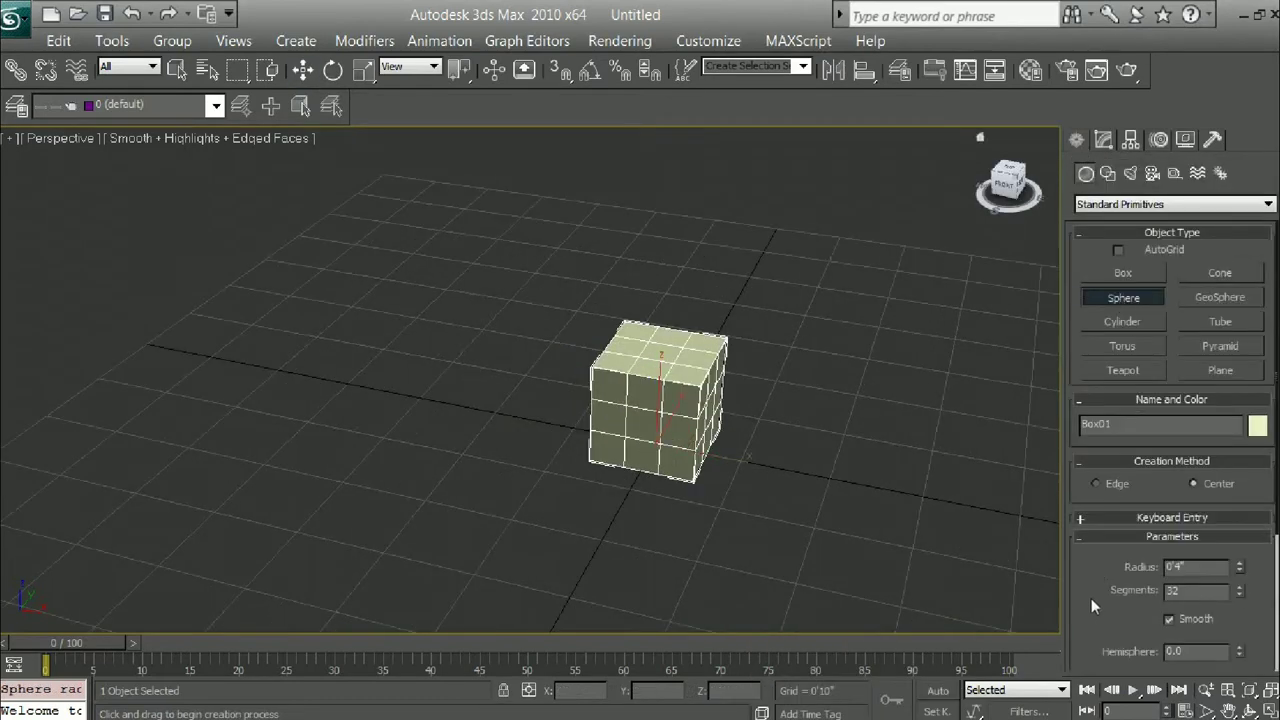
pyautogui.scroll(-3, 1098, 500)
pyautogui.scroll(-2, 1104, 446)
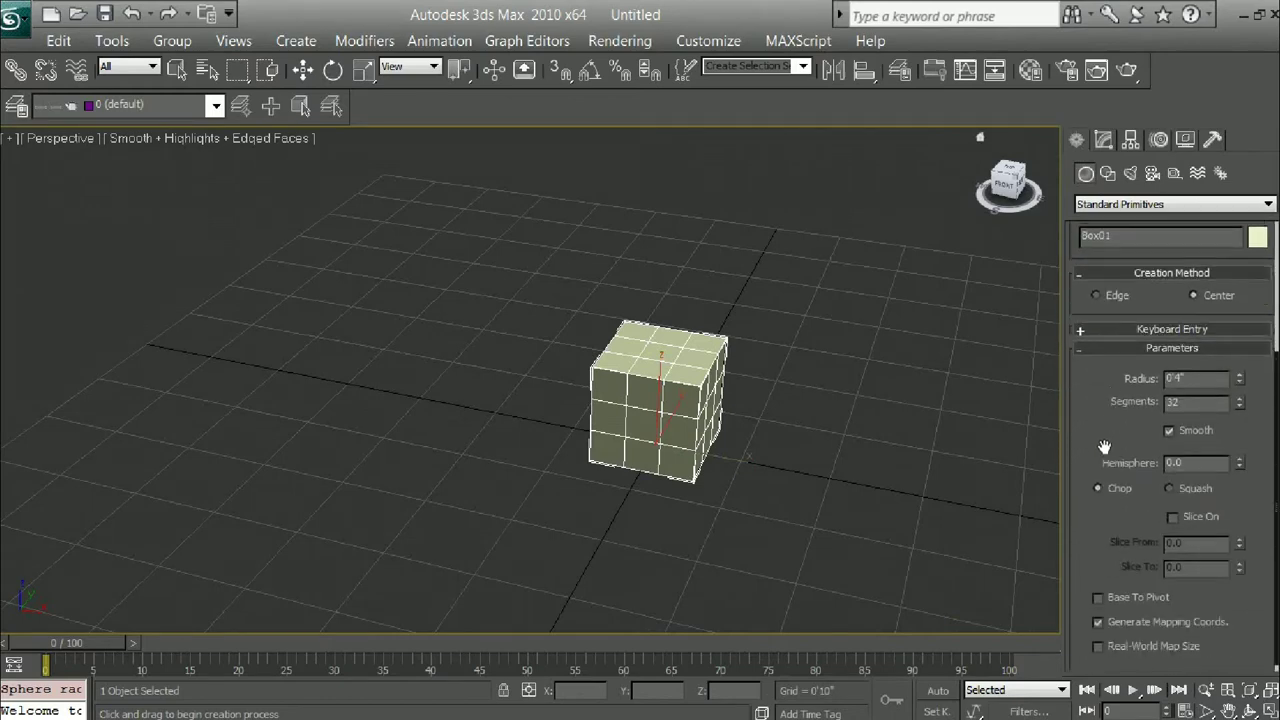
pyautogui.click(1119, 326)
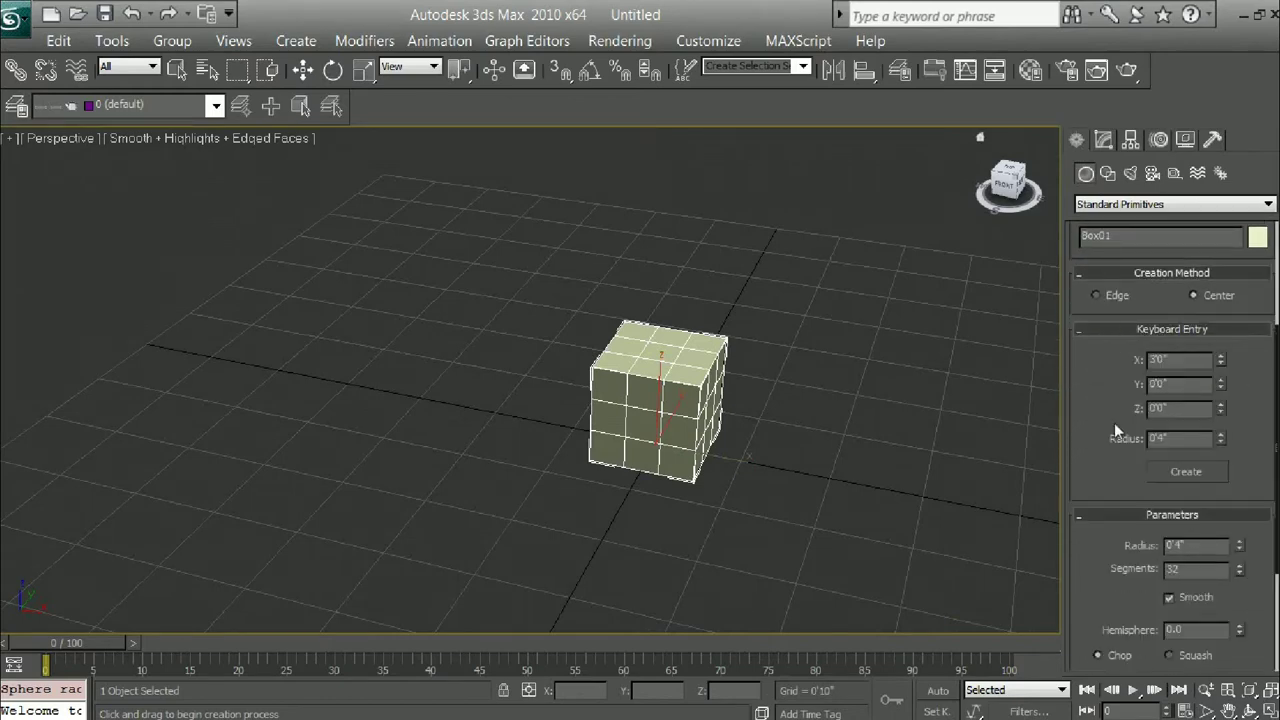
pyautogui.scroll(-2, 1104, 400)
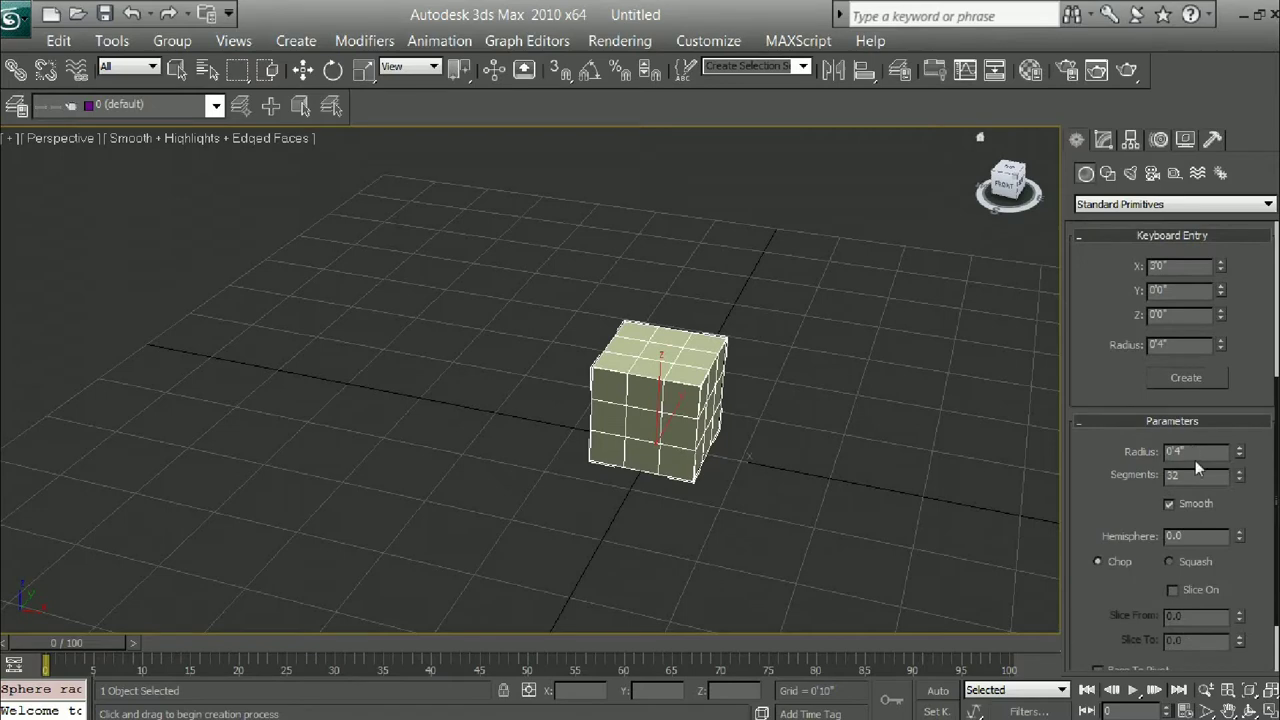
pyautogui.scroll(-2, 1110, 510)
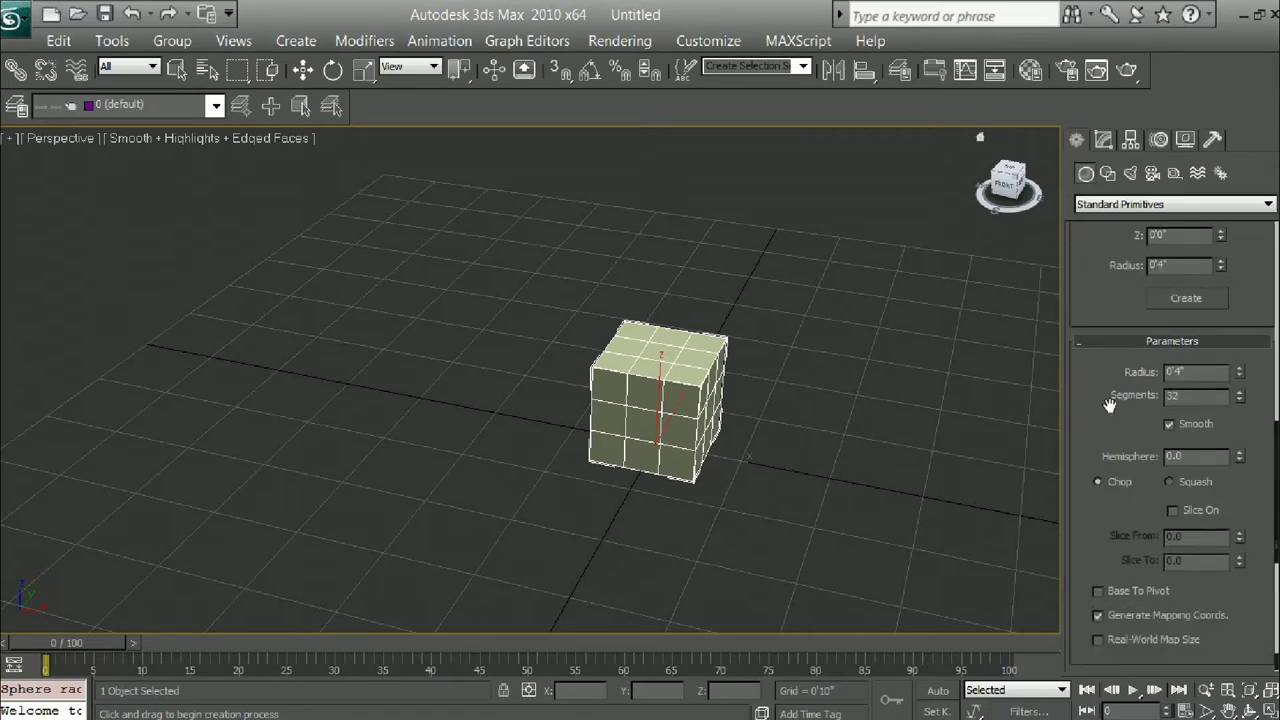
pyautogui.scroll(2, 1117, 381)
pyautogui.scroll(2, 1114, 395)
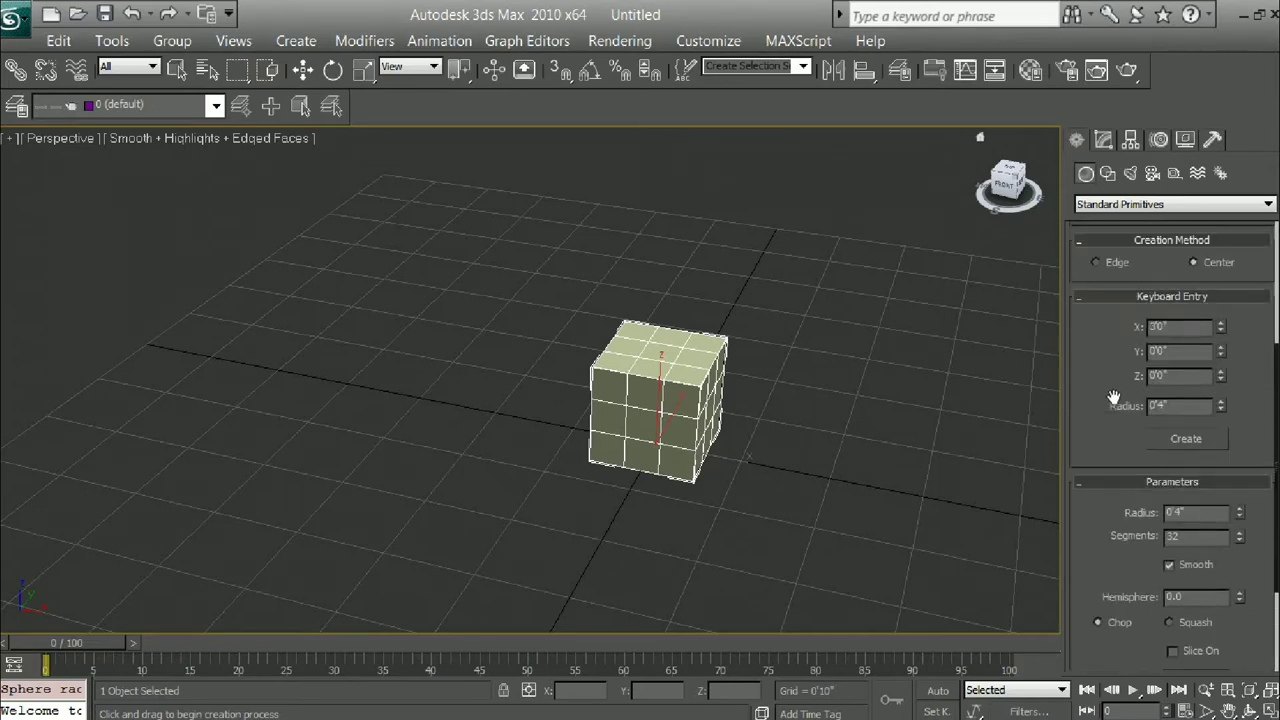
pyautogui.moveTo(1177, 328)
pyautogui.mouseDown()
pyautogui.moveTo(1133, 344)
pyautogui.moveTo(1133, 383)
pyautogui.mouseUp()
pyautogui.write('3')
pyautogui.press('Return')
pyautogui.click(1187, 439)
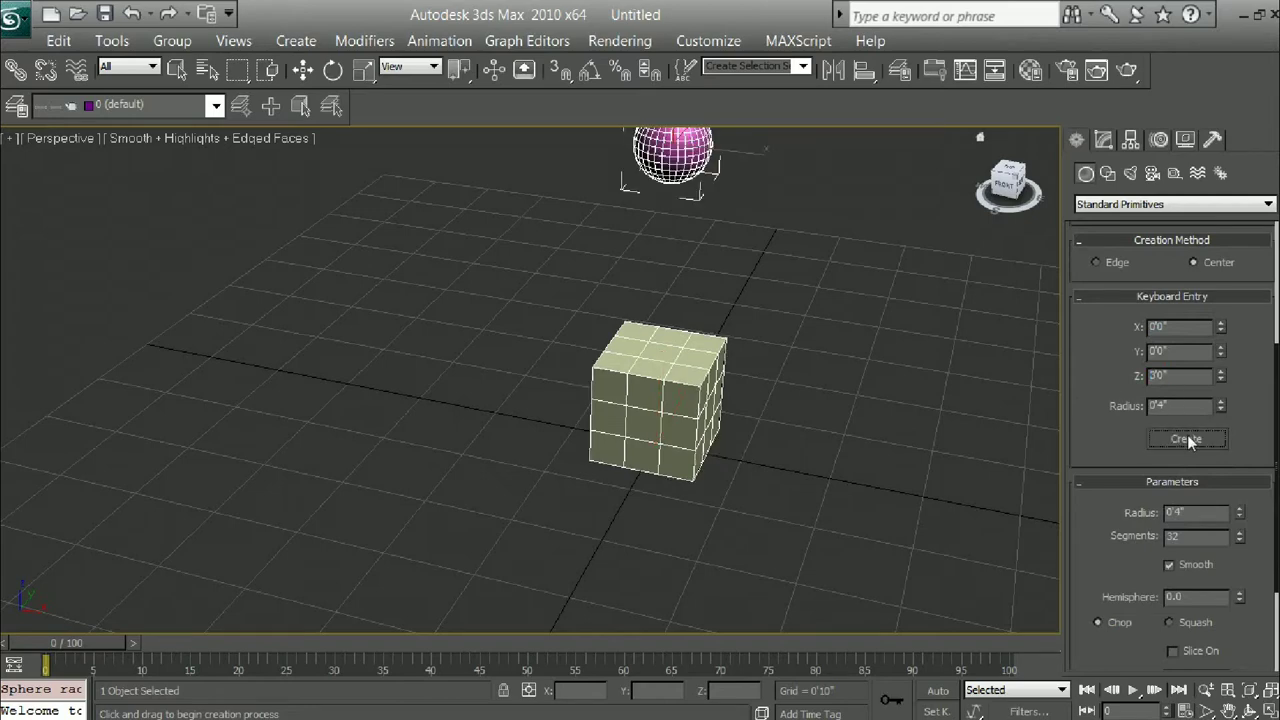
# Step: Select the box again
pyautogui.rightClick(1020, 403)
pyautogui.scroll(1, 714, 372)
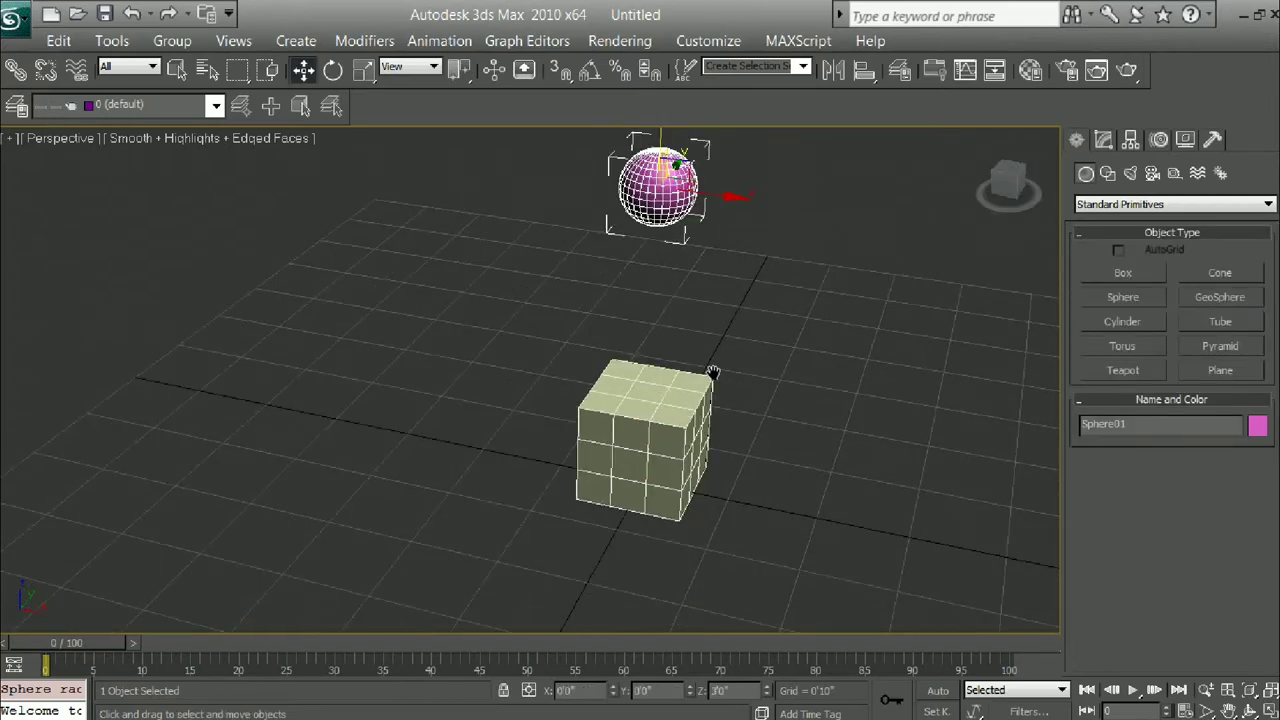
pyautogui.click(650, 405)
pyautogui.scroll(2, 650, 405)
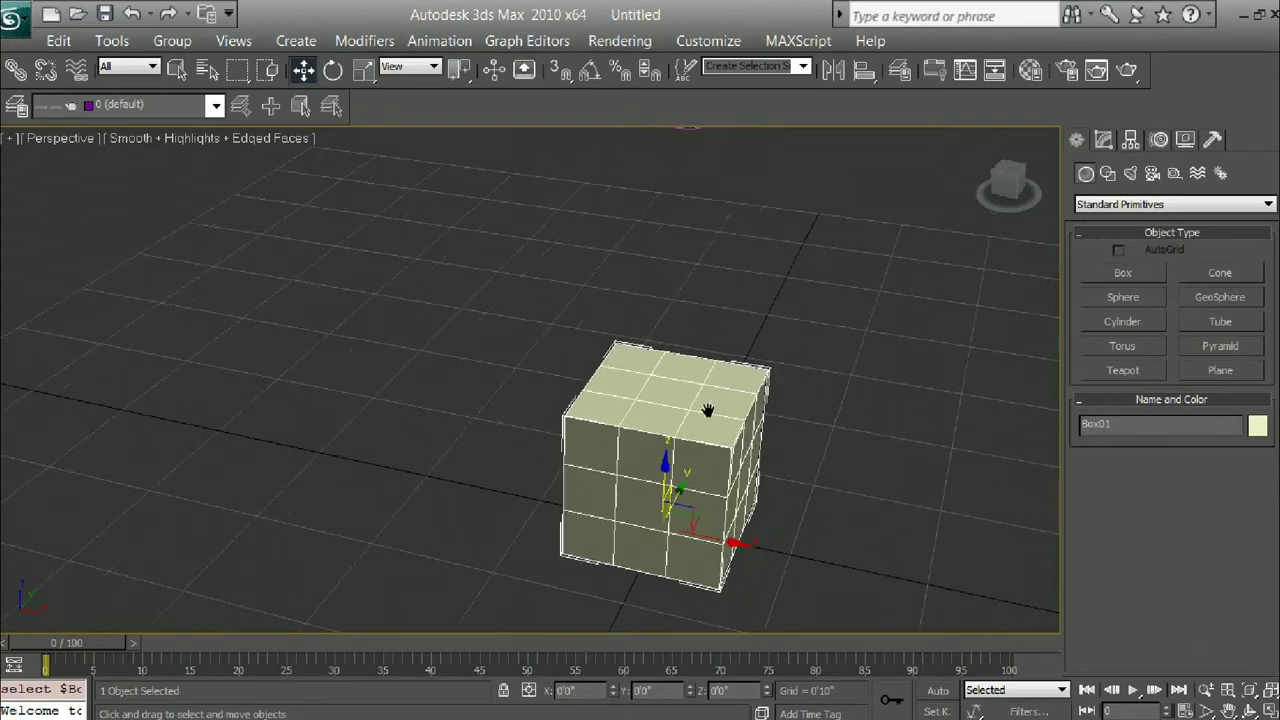
pyautogui.scroll(2, 666, 393)
# Step: Convert the box to Editable Poly and slide one edge loop toward its right side
pyautogui.rightClick(717, 372)
pyautogui.moveTo(760, 584)
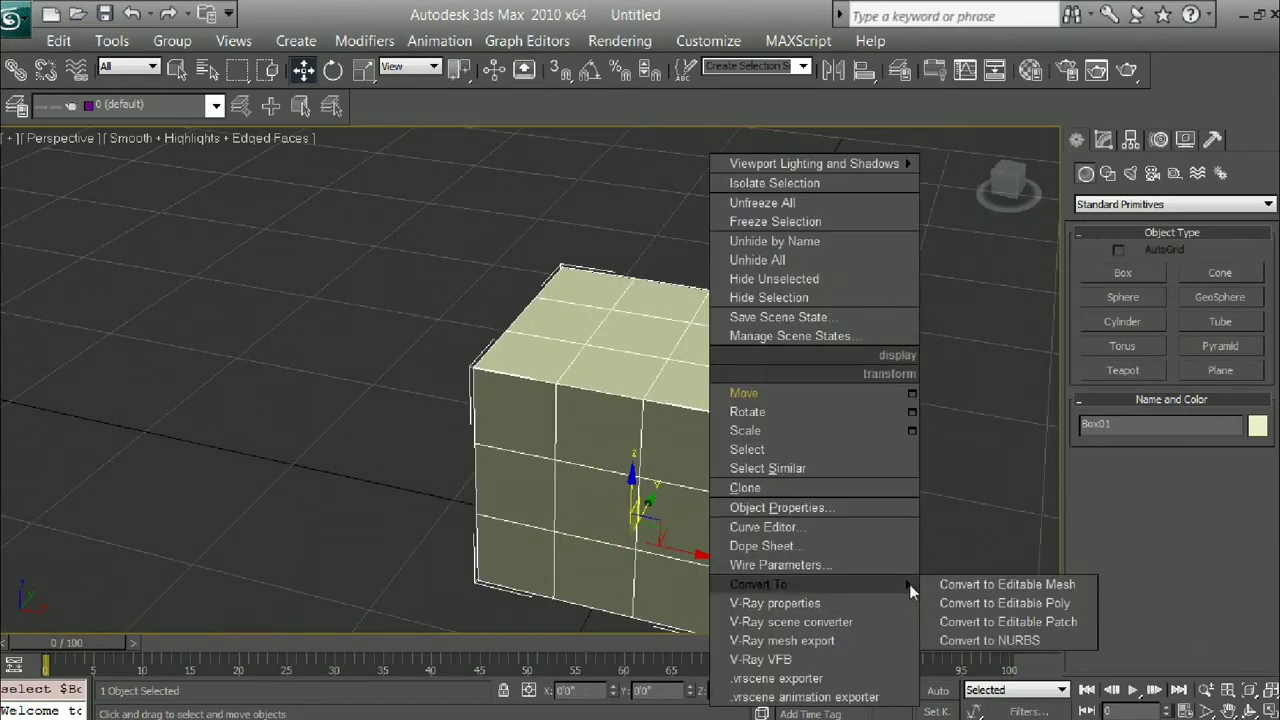
pyautogui.click(985, 603)
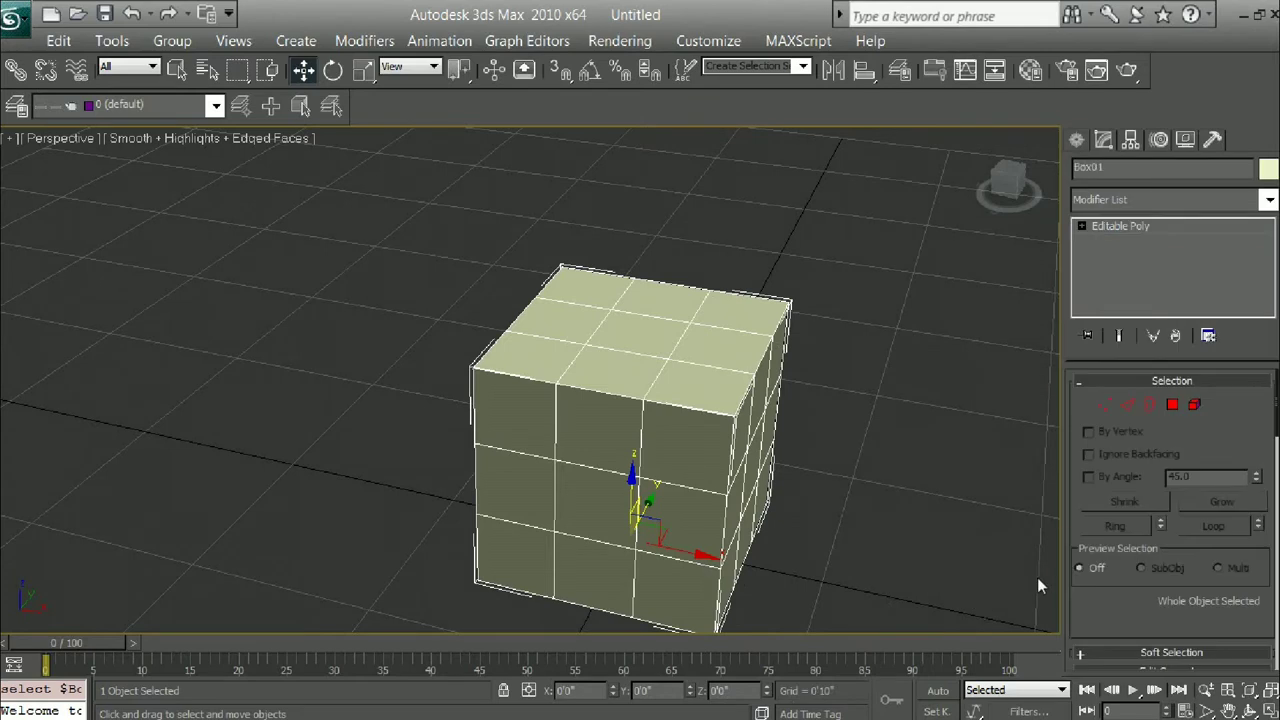
pyautogui.click(1129, 405)
pyautogui.click(642, 435)
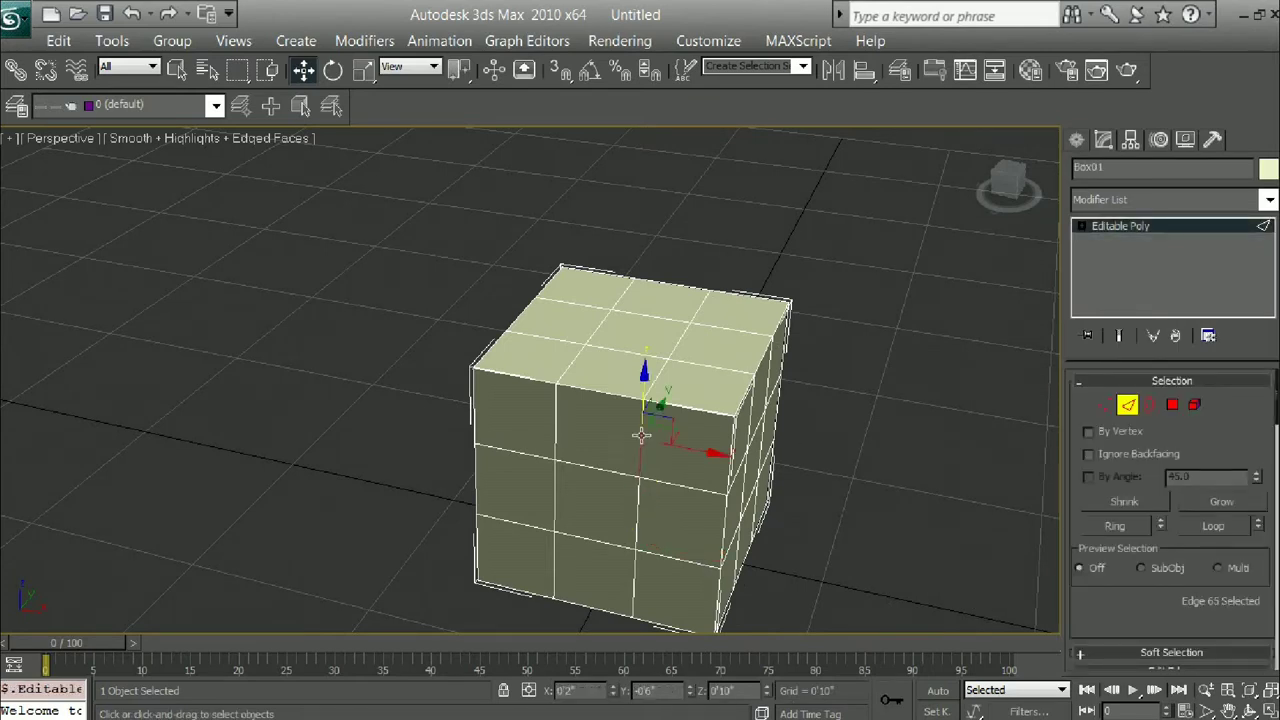
pyautogui.click(1214, 526)
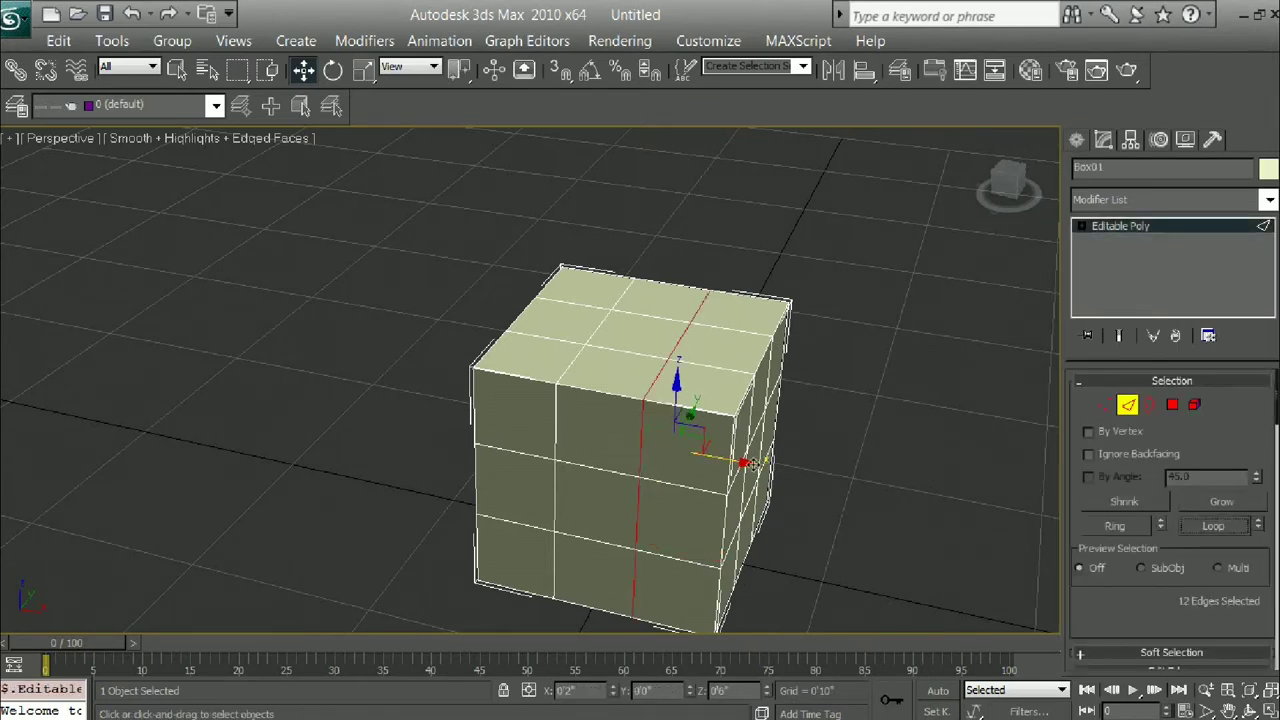
pyautogui.moveTo(811, 480); pyautogui.dragTo(790, 468)
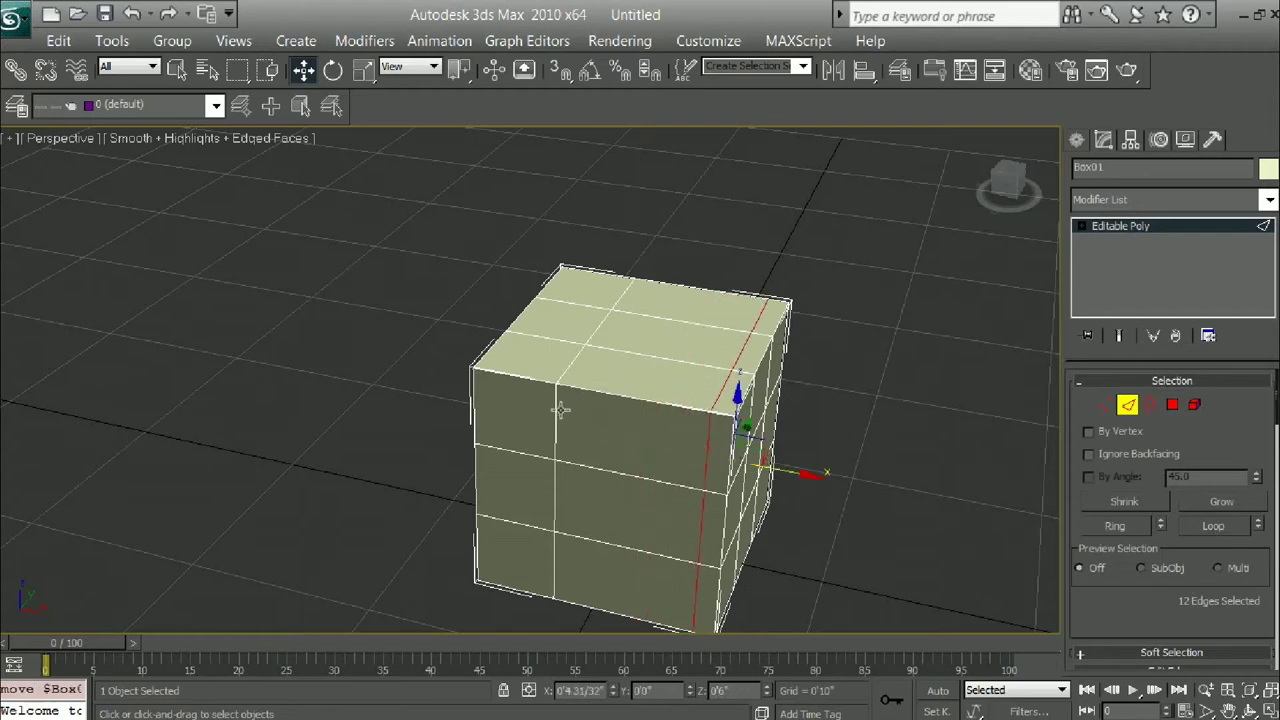
# Step: Slide a vertical loop toward the left side and a horizontal loop toward the bottom
pyautogui.click(557, 409)
pyautogui.click(1192, 527)
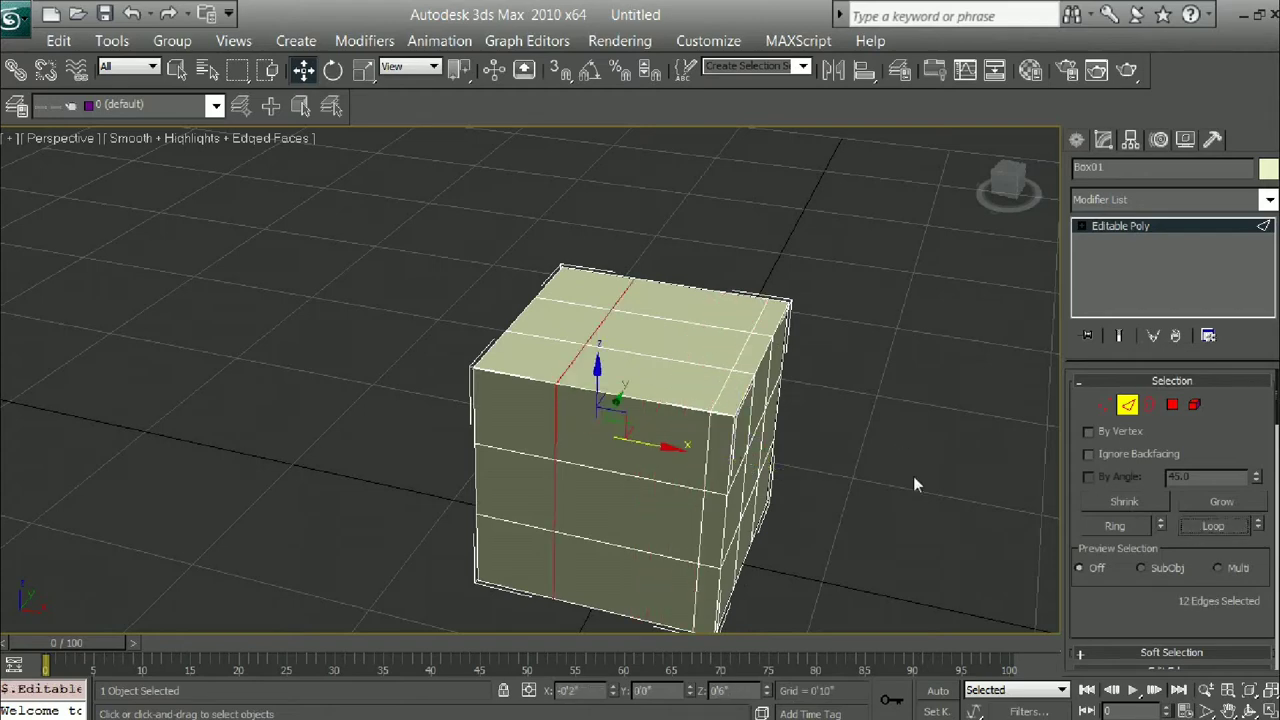
pyautogui.moveTo(662, 446); pyautogui.dragTo(615, 456)
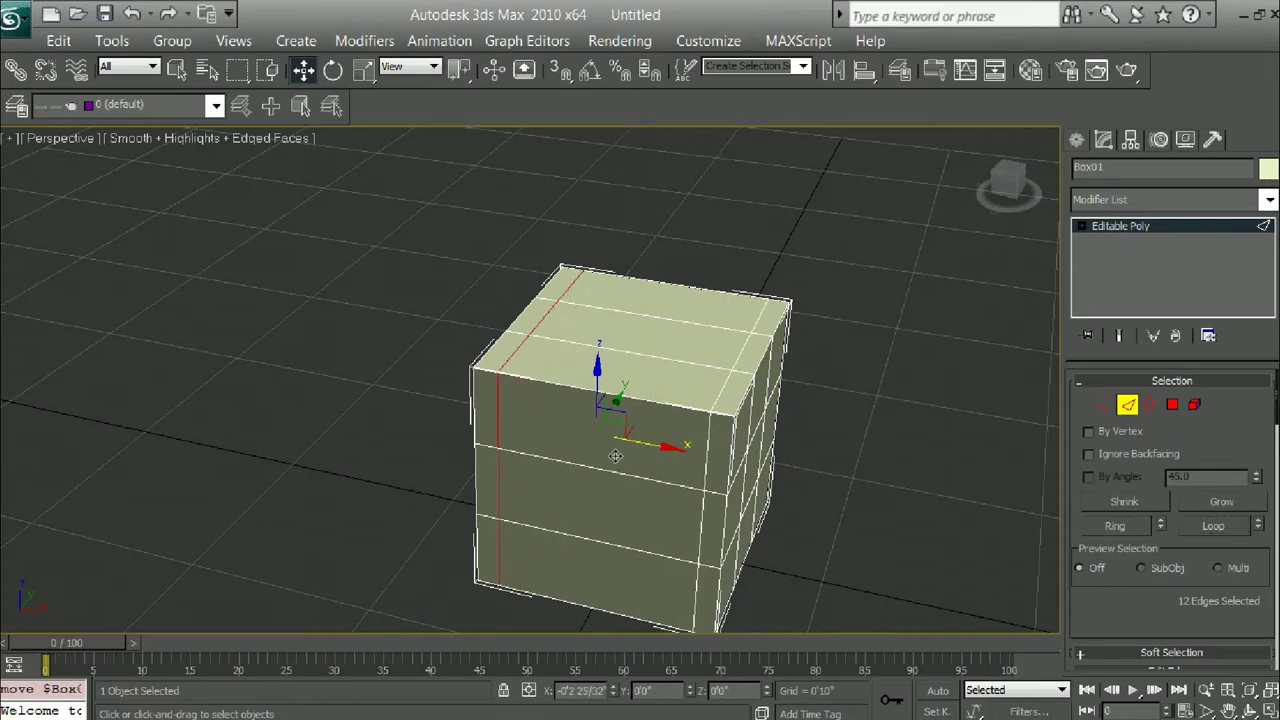
pyautogui.click(630, 545)
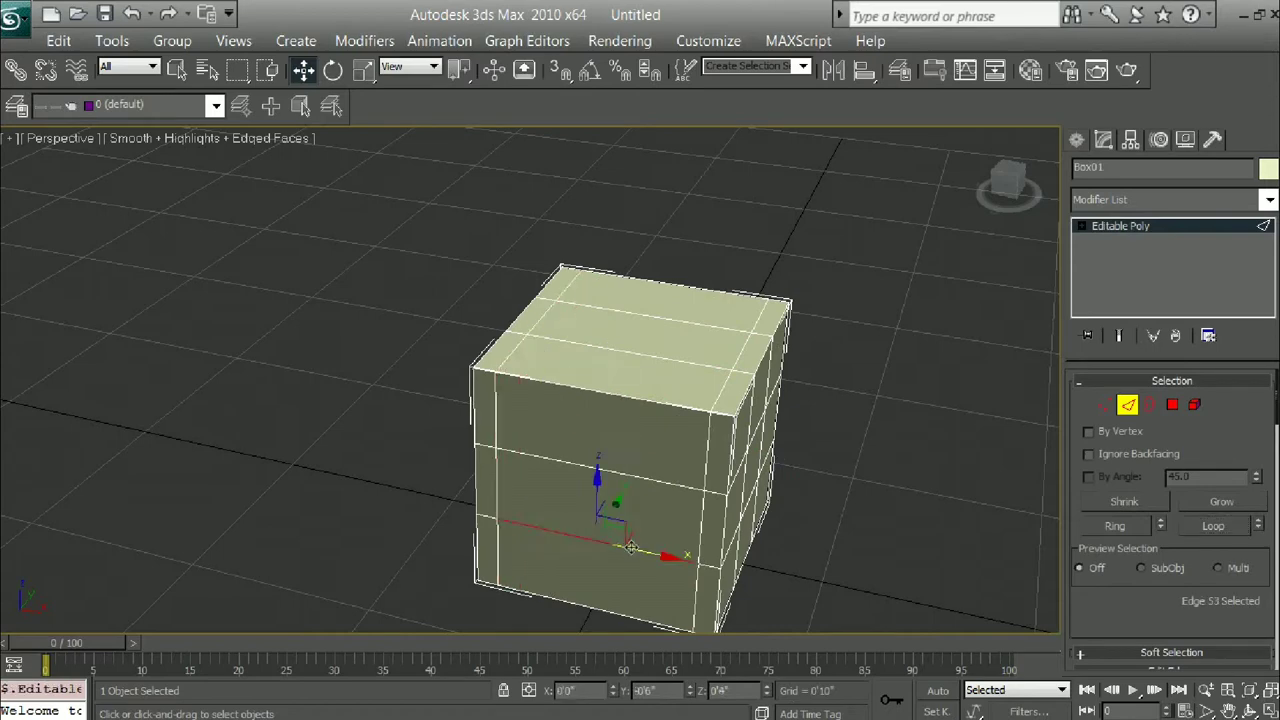
pyautogui.click(1209, 531)
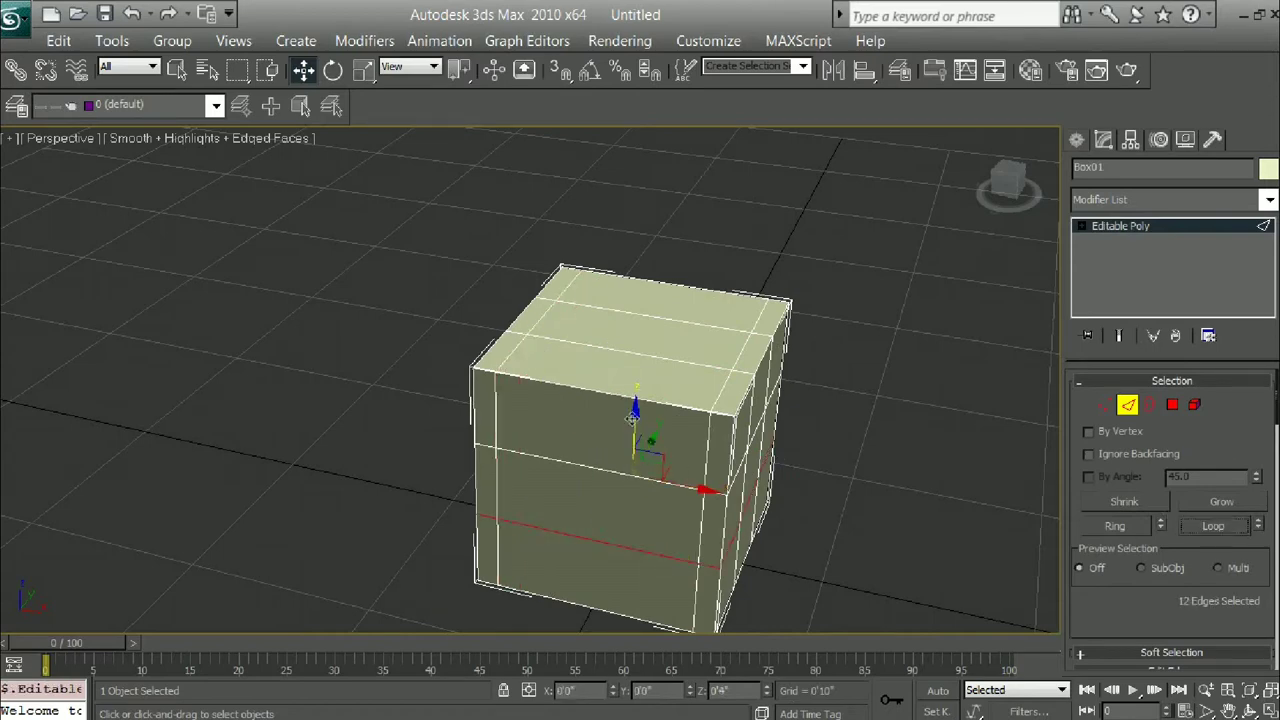
pyautogui.moveTo(634, 422); pyautogui.dragTo(633, 514)
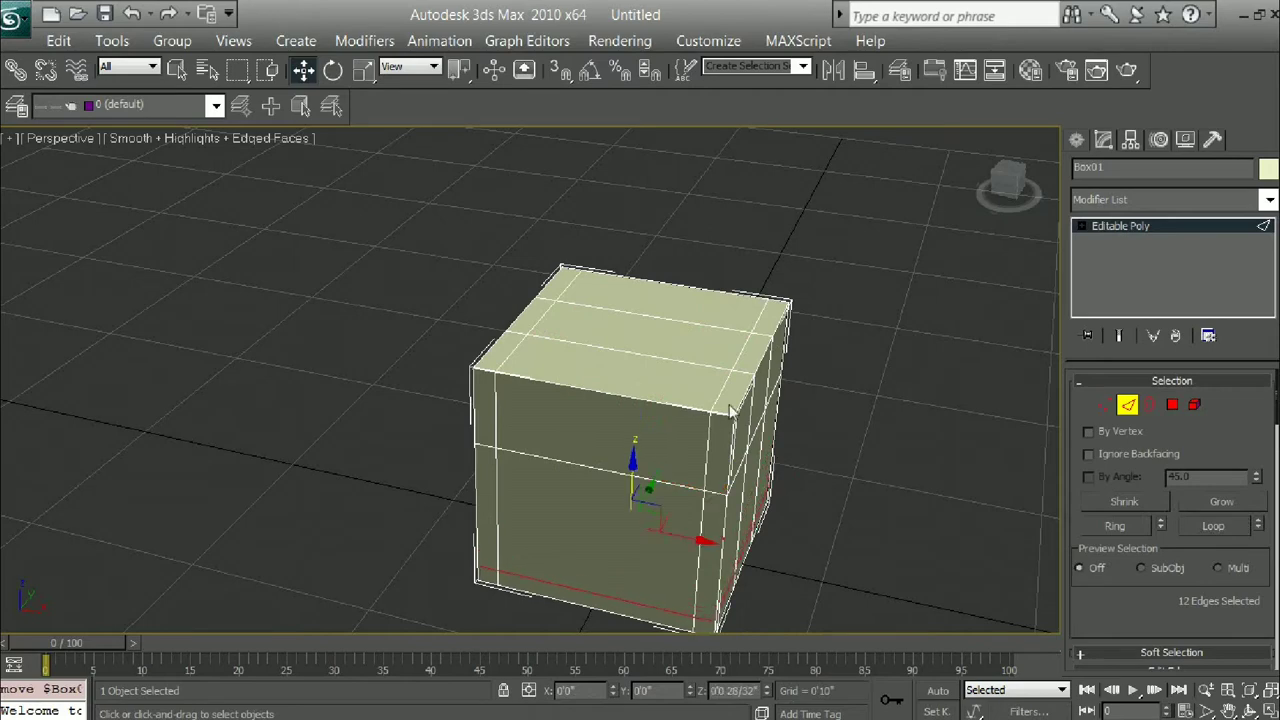
# Step: Slide the top-face loop toward the far side and the front loop toward the left
pyautogui.click(725, 328)
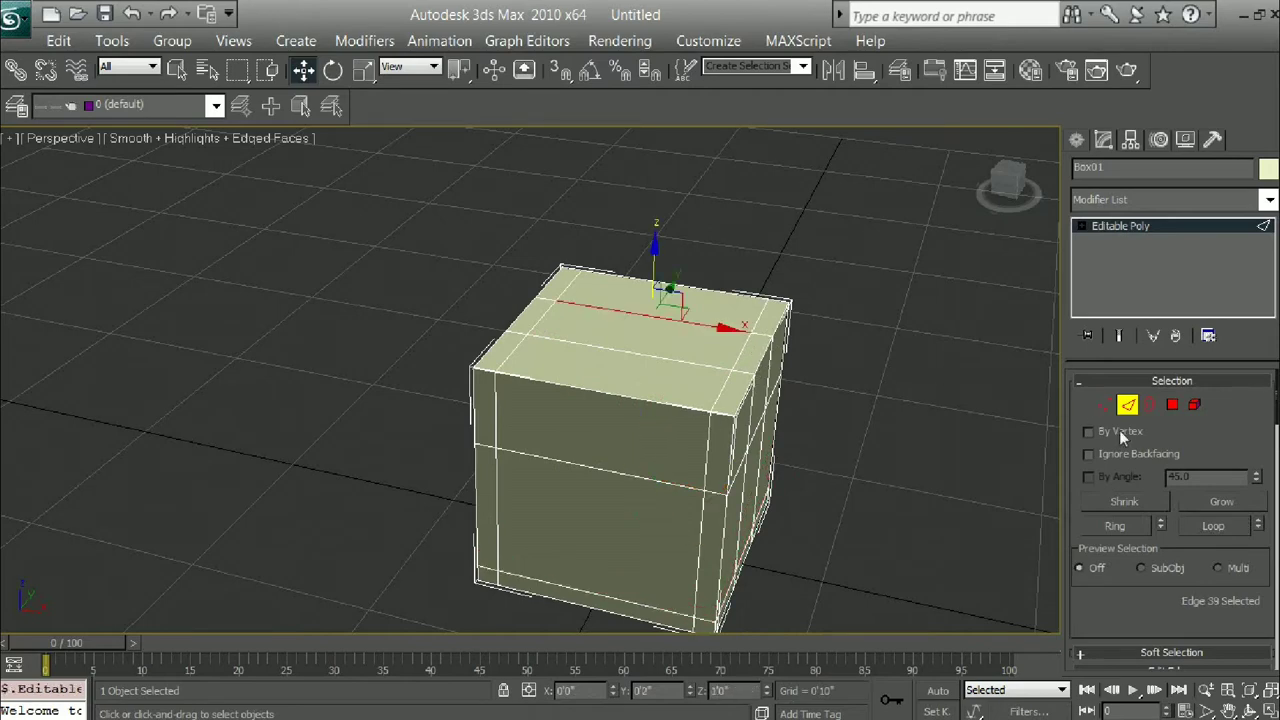
pyautogui.click(1197, 525)
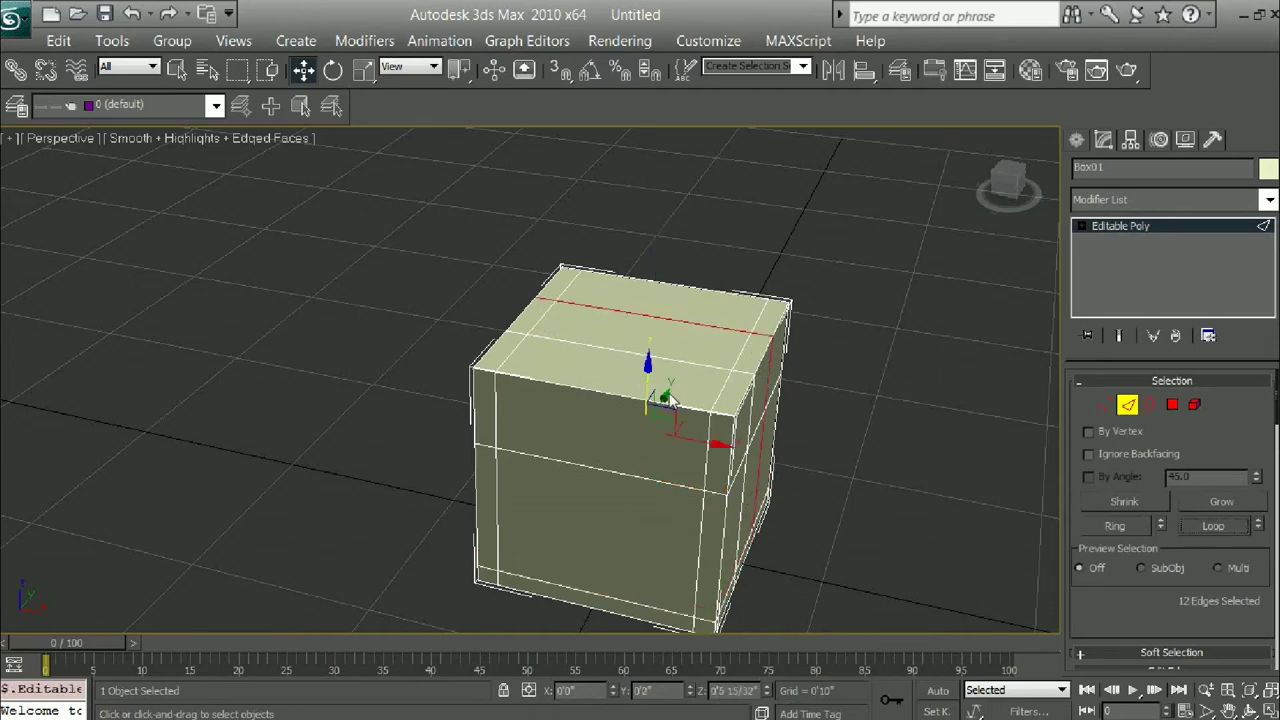
pyautogui.moveTo(665, 397); pyautogui.dragTo(679, 370)
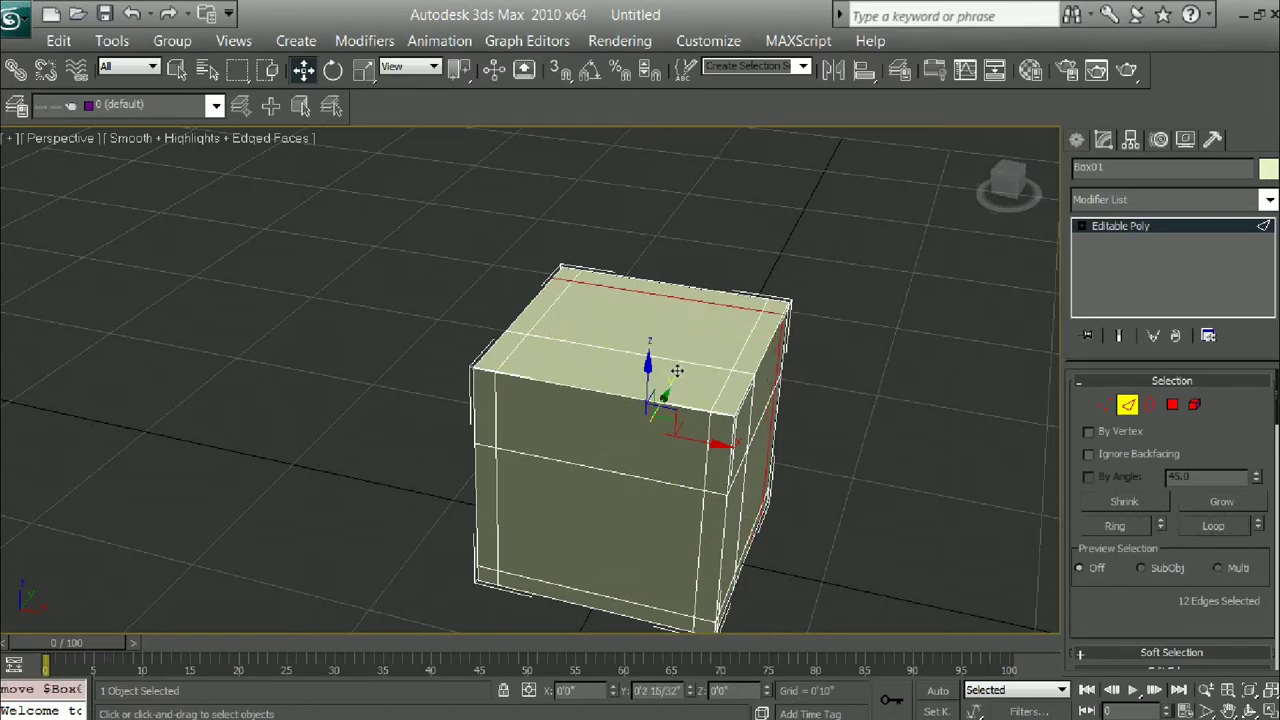
pyautogui.keyDown('alt'); pyautogui.moveTo(712, 416); pyautogui.dragTo(648, 382, button='middle'); pyautogui.keyUp('alt')
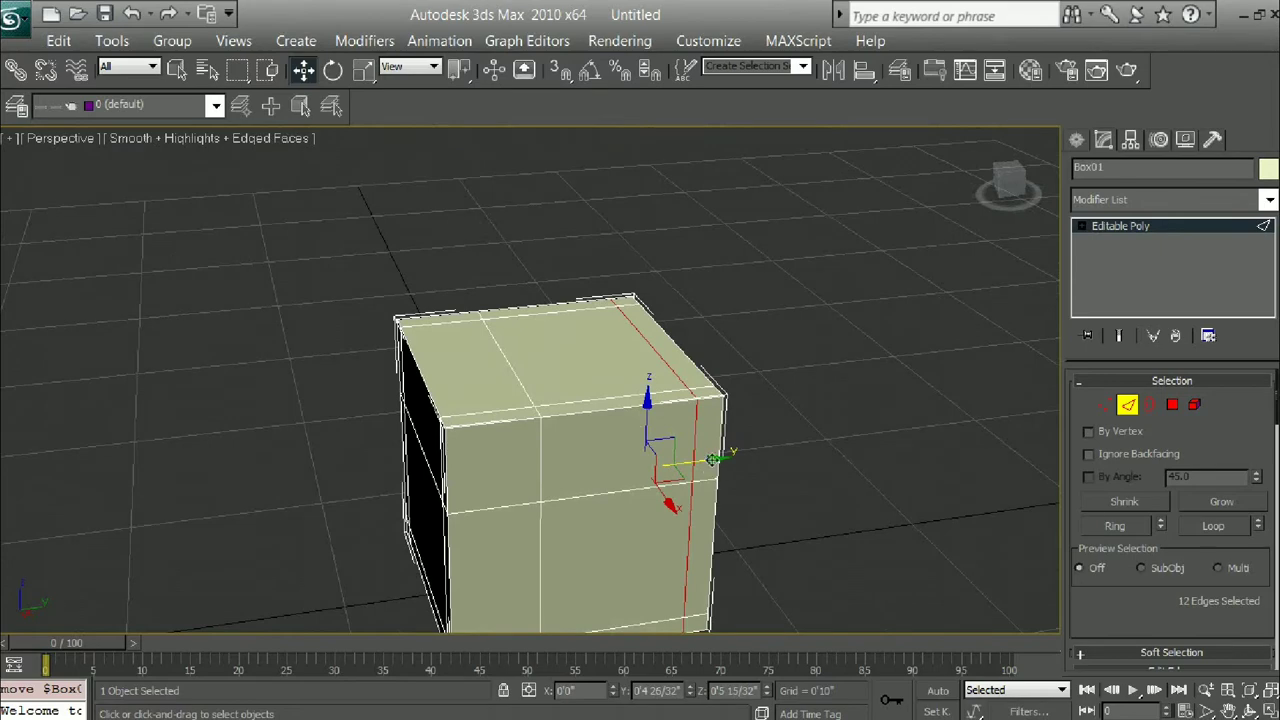
pyautogui.moveTo(711, 457); pyautogui.dragTo(788, 443)
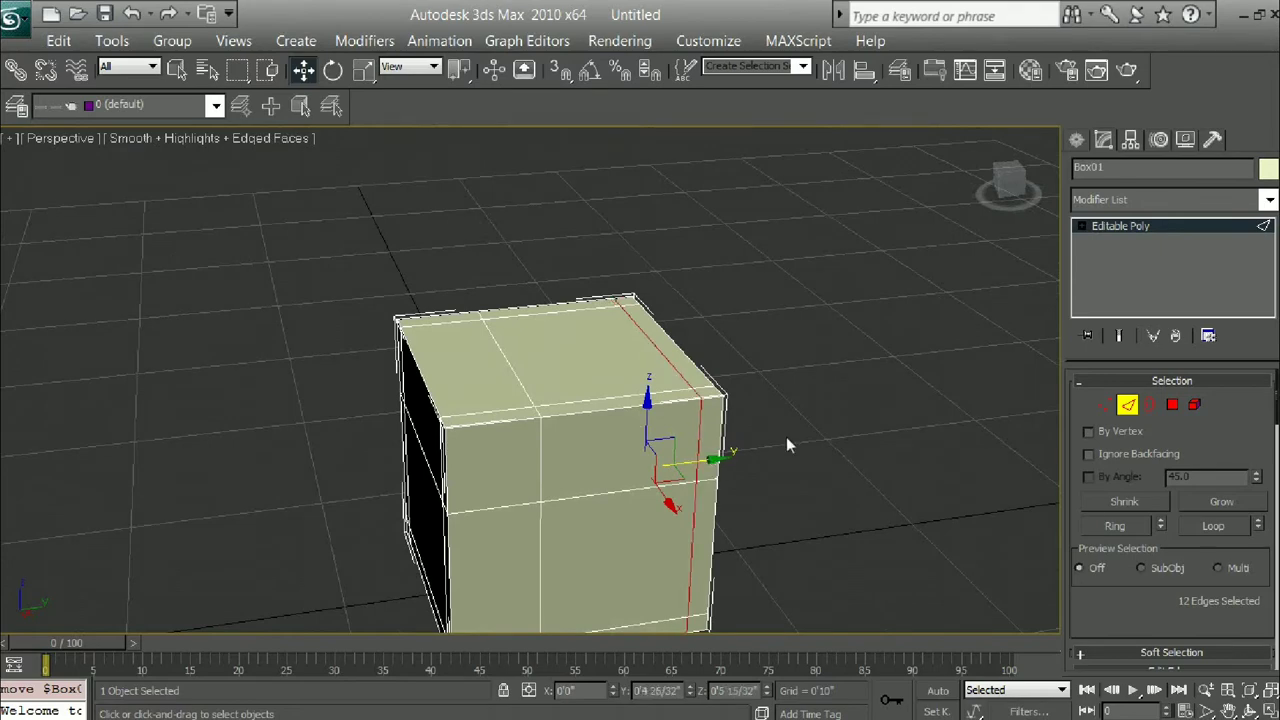
pyautogui.click(540, 456)
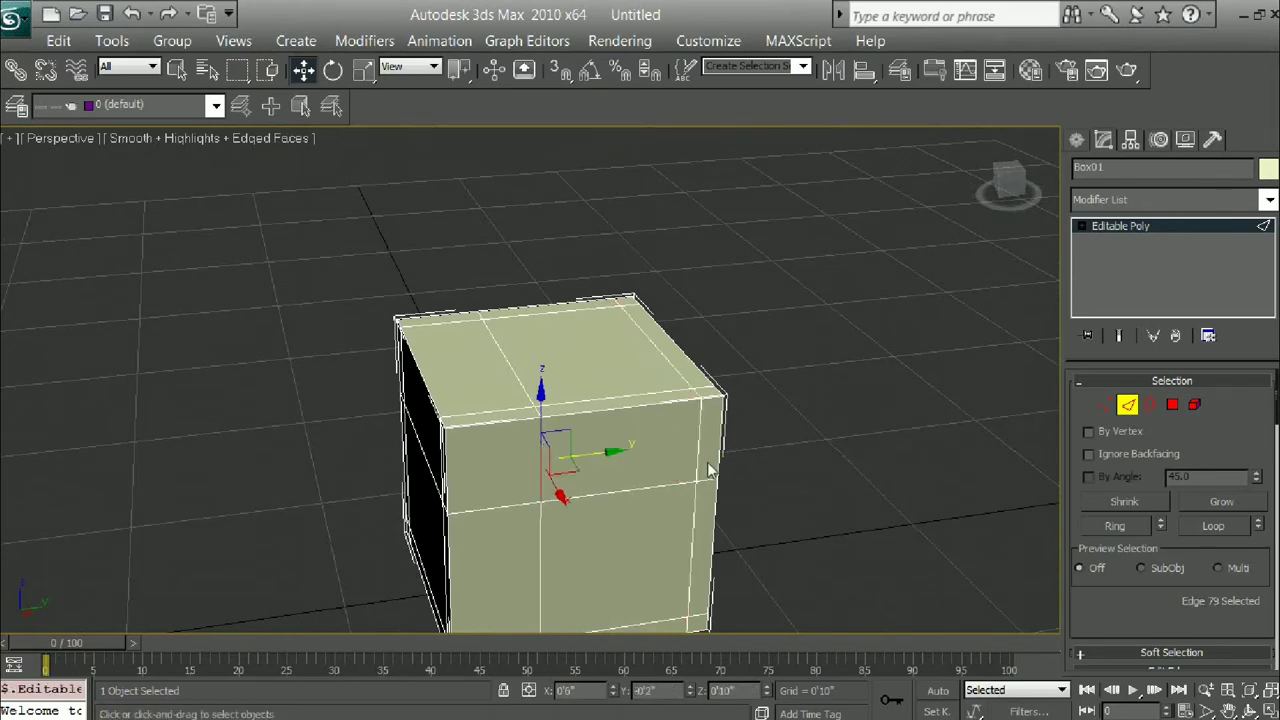
pyautogui.click(1200, 526)
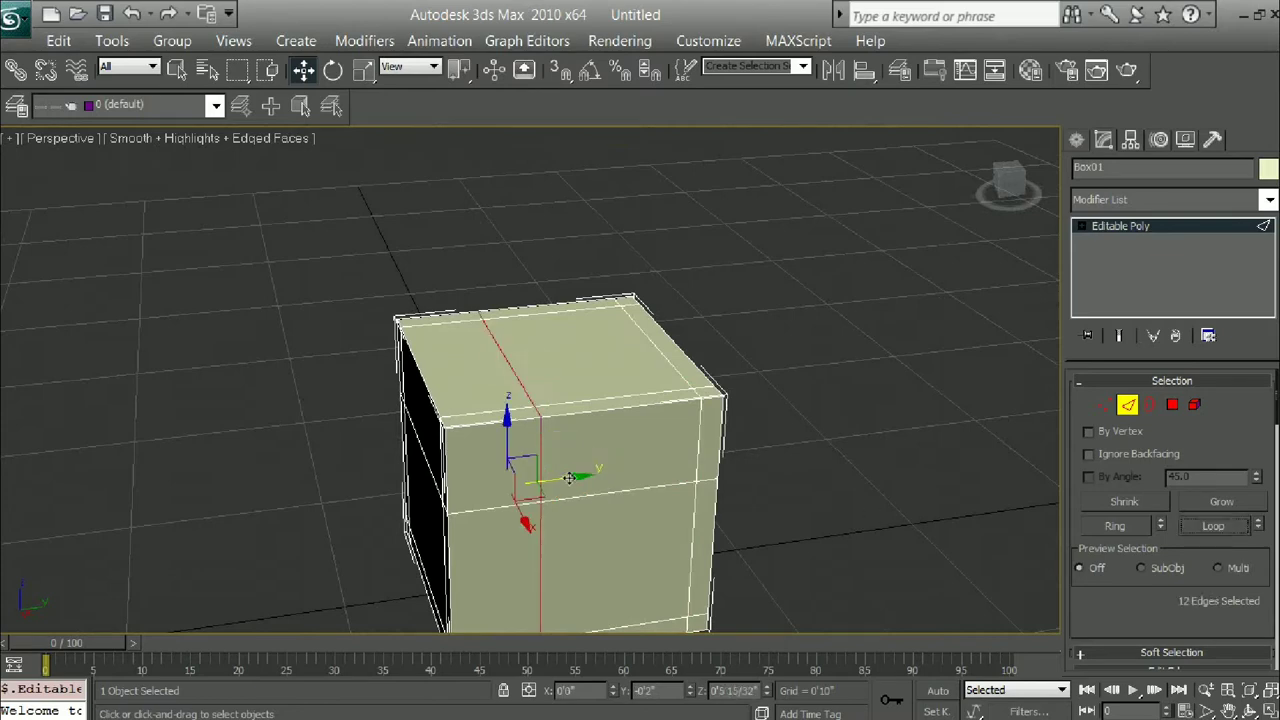
pyautogui.moveTo(546, 483); pyautogui.dragTo(507, 499)
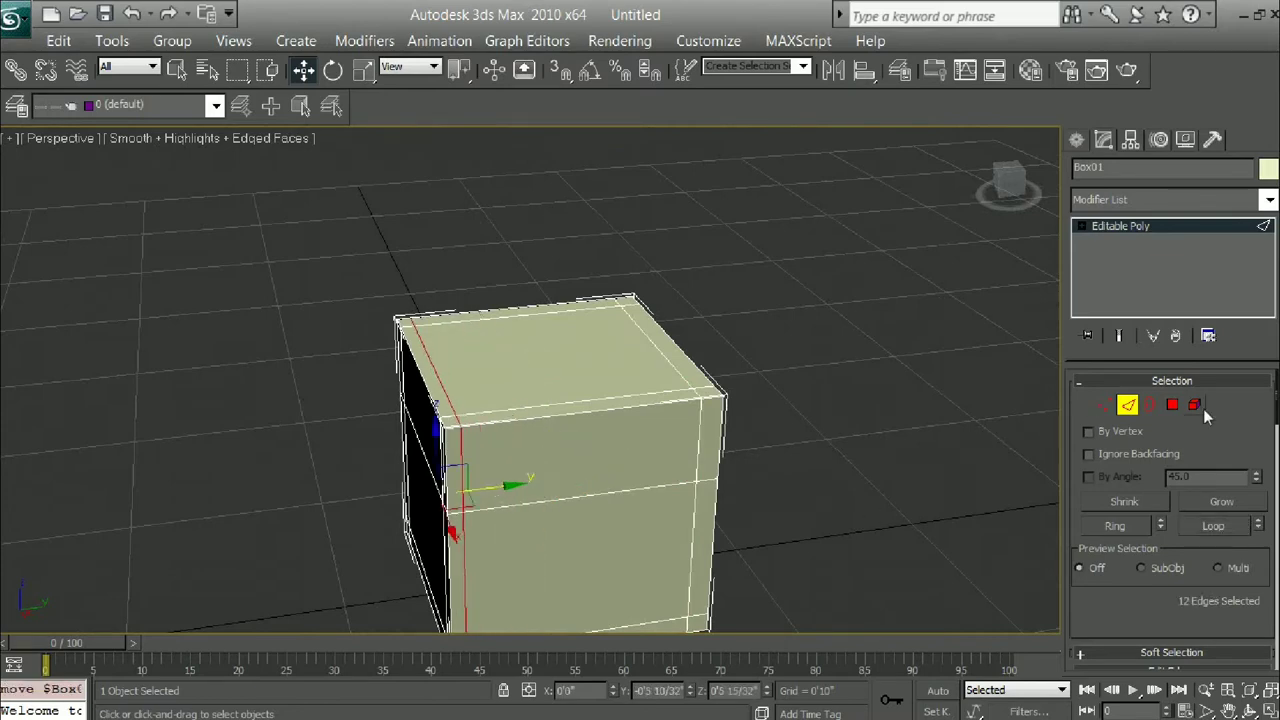
# Step: Select the top centre, border strip and corner polygons of the box and delete them
pyautogui.click(1172, 404)
pyautogui.click(548, 388)
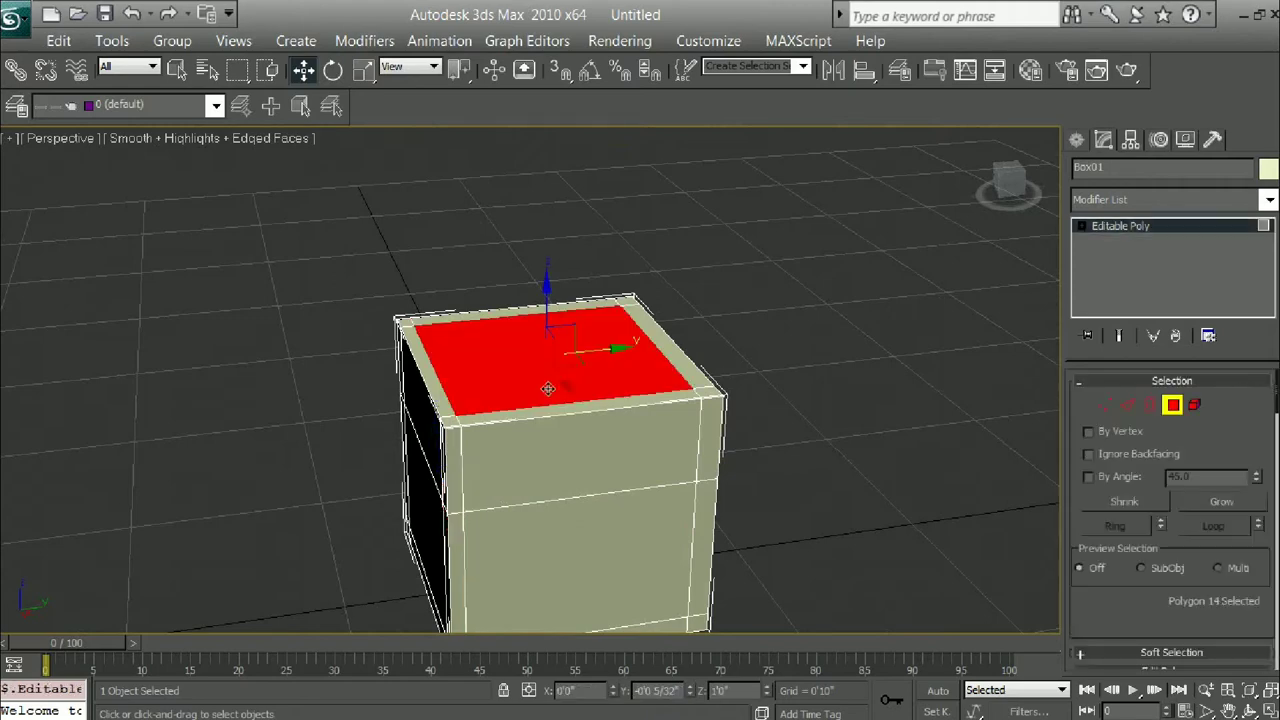
pyautogui.keyDown('ctrl'); pyautogui.click(450, 418); pyautogui.keyUp('ctrl')
pyautogui.keyDown('ctrl'); pyautogui.click(419, 328); pyautogui.keyUp('ctrl')
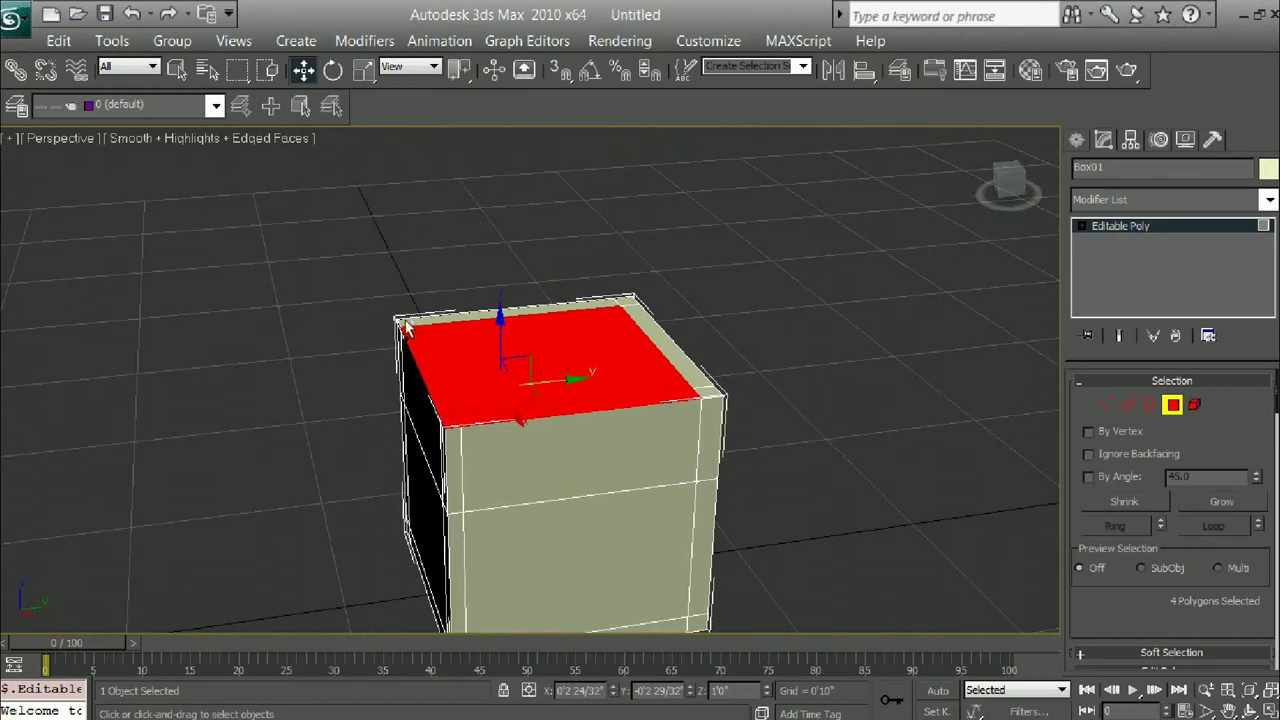
pyautogui.keyDown('ctrl'); pyautogui.click(426, 316); pyautogui.keyUp('ctrl')
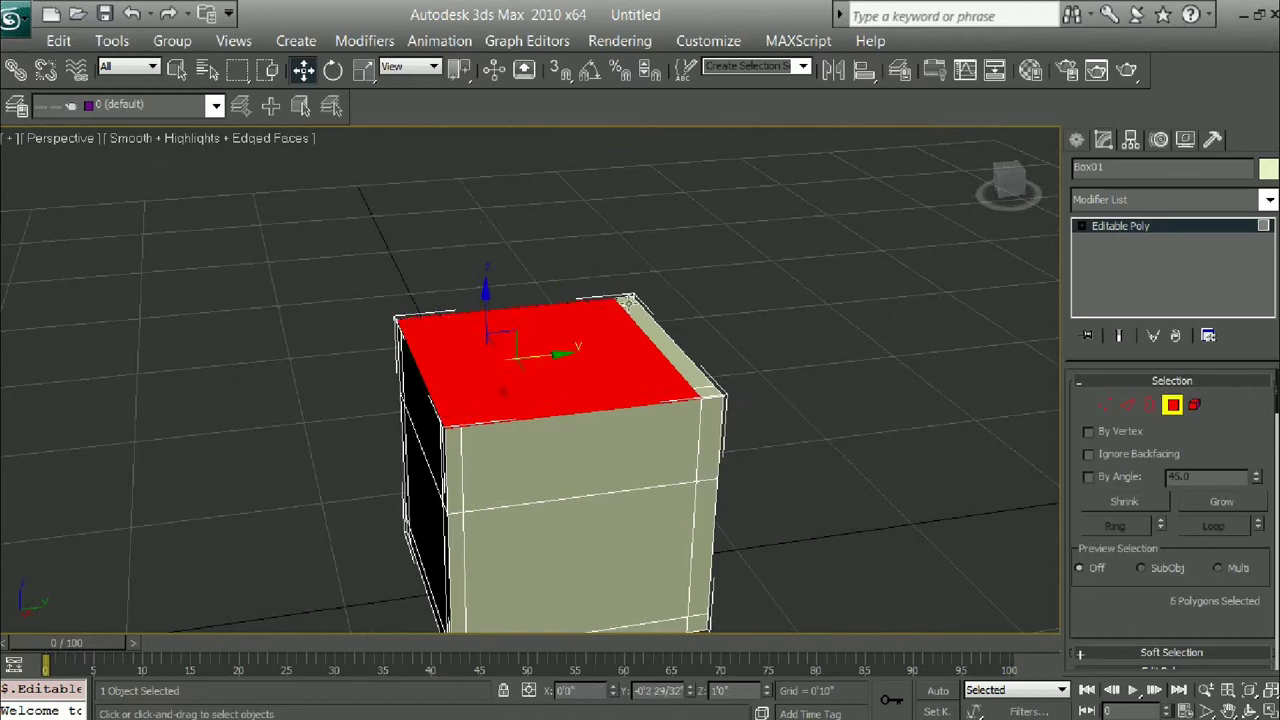
pyautogui.keyDown('ctrl'); pyautogui.click(628, 300); pyautogui.keyUp('ctrl')
pyautogui.keyDown('ctrl'); pyautogui.click(640, 318); pyautogui.keyUp('ctrl')
pyautogui.keyDown('ctrl'); pyautogui.click(703, 392); pyautogui.keyUp('ctrl')
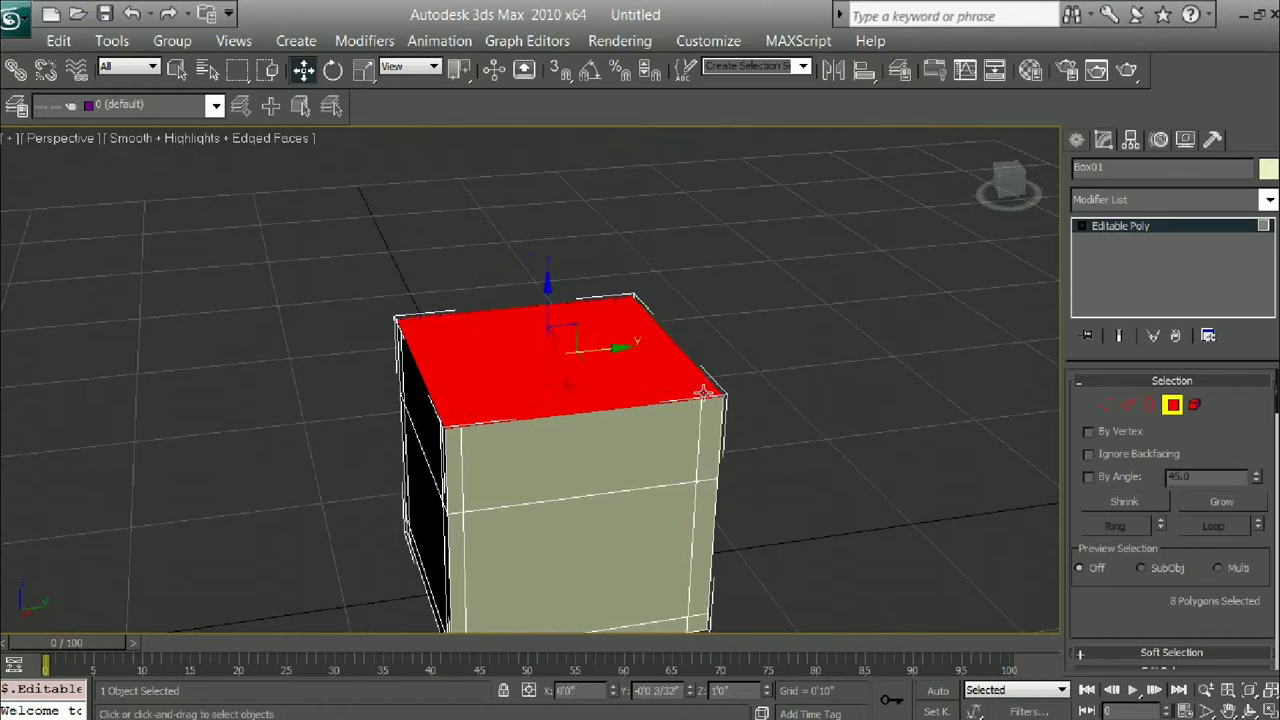
pyautogui.press('Delete')
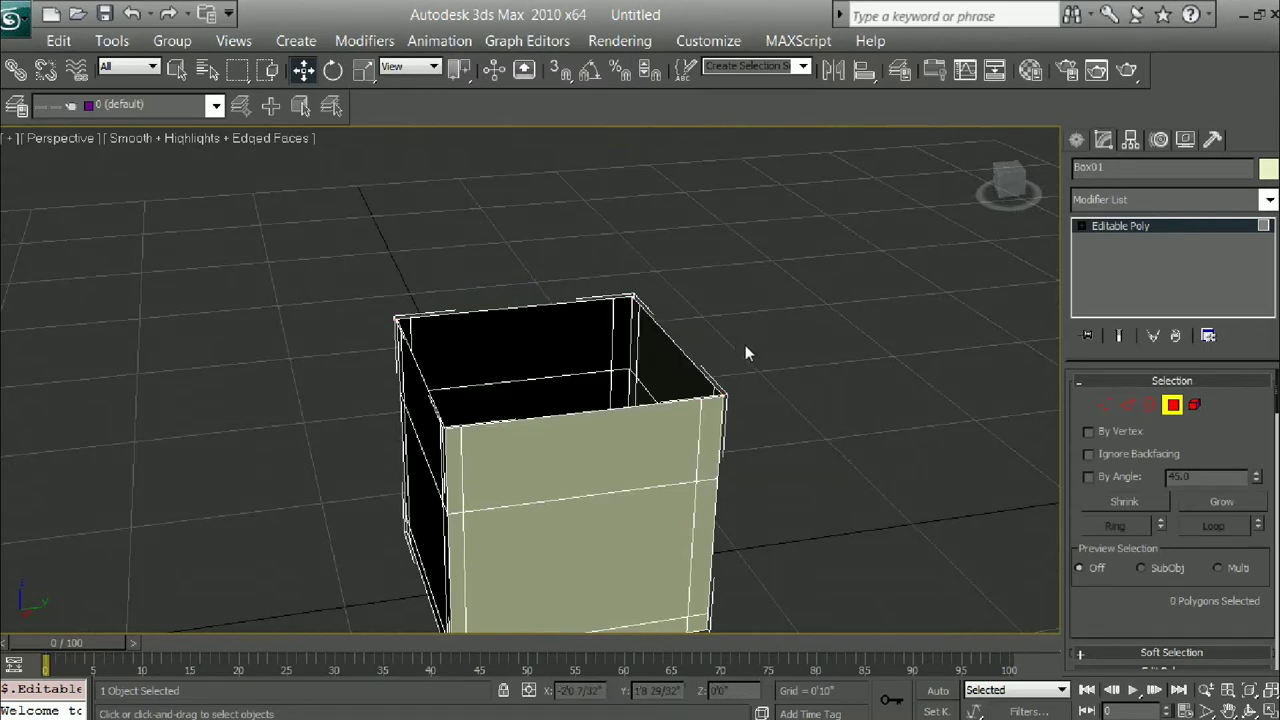
pyautogui.rightClick(745, 353)
pyautogui.click(691, 310)
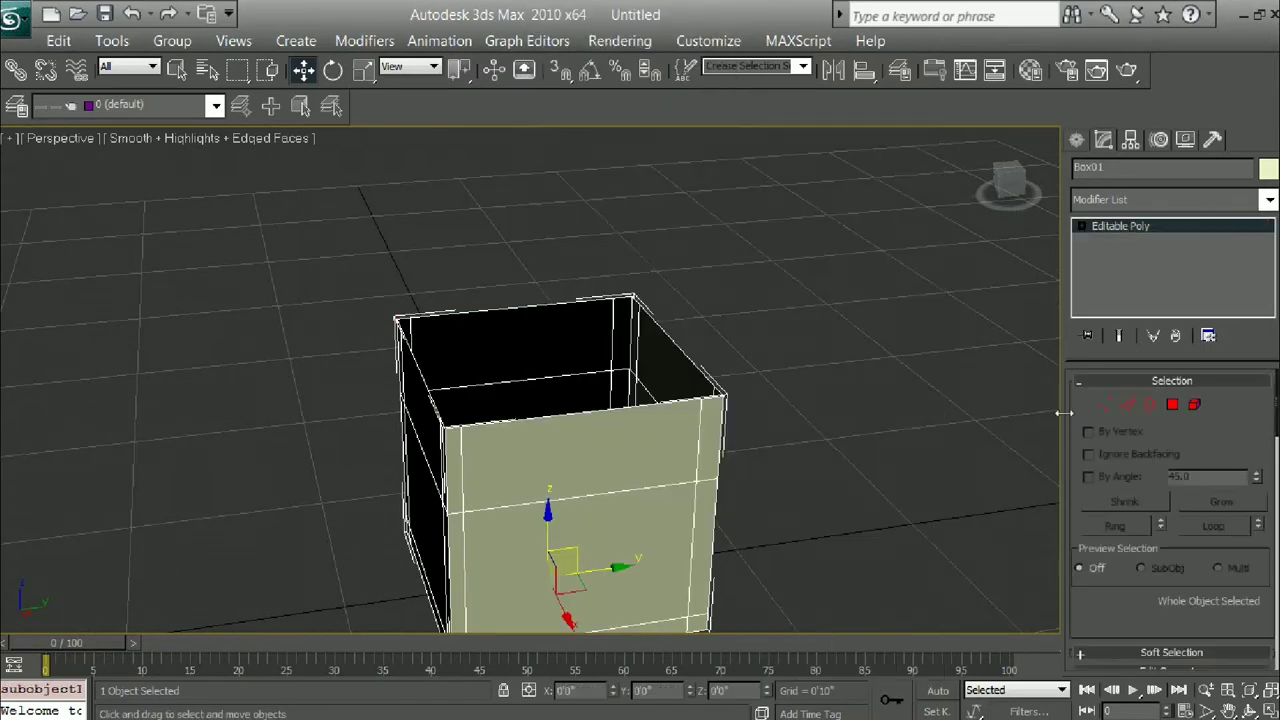
# Step: Select the sphere, frame it in Front view, and convert it to Editable Poly
pyautogui.keyDown('alt'); pyautogui.moveTo(672, 421); pyautogui.dragTo(620, 440, button='middle'); pyautogui.keyUp('alt')
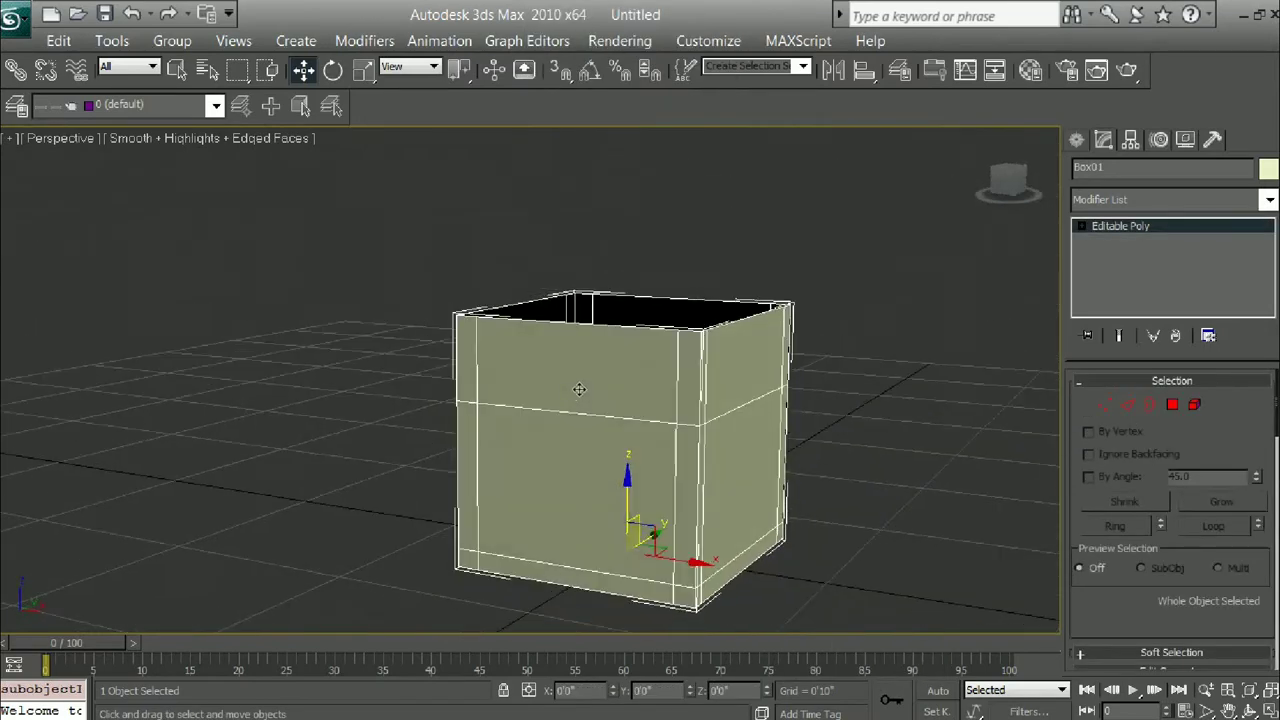
pyautogui.scroll(-5, 571, 457)
pyautogui.click(540, 310)
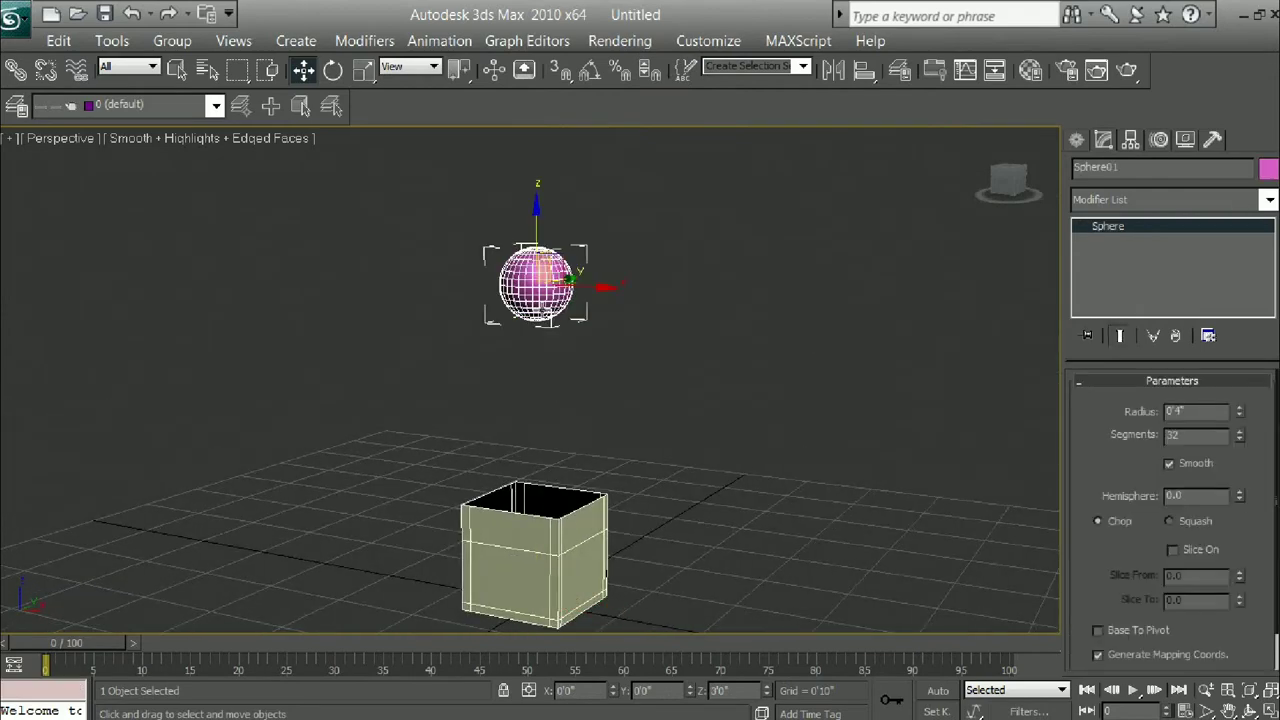
pyautogui.press('f')
pyautogui.press('z')
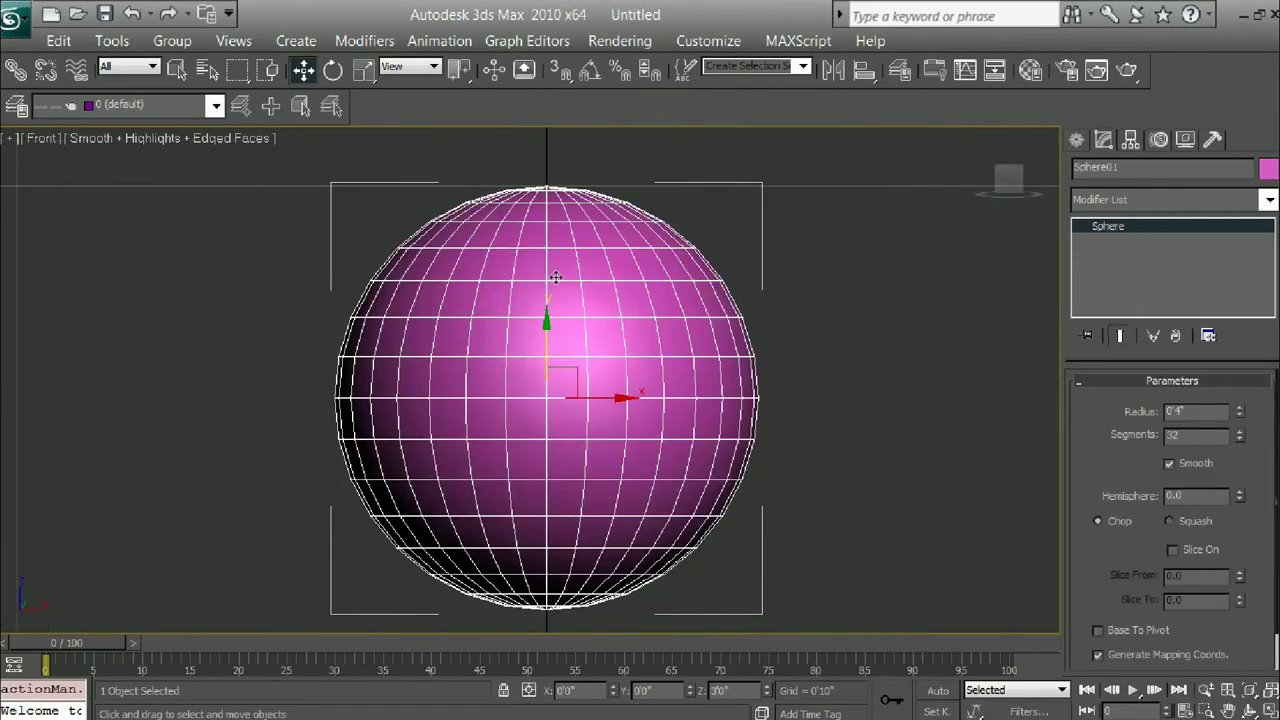
pyautogui.scroll(-1, 632, 377)
pyautogui.scroll(-3, 632, 377)
pyautogui.moveTo(632, 377)
pyautogui.mouseDown(button='middle')
pyautogui.moveTo(617, 215)
pyautogui.moveTo(540, 360)
pyautogui.mouseUp(button='middle')
pyautogui.scroll(-1, 618, 228)
pyautogui.scroll(4, 545, 362)
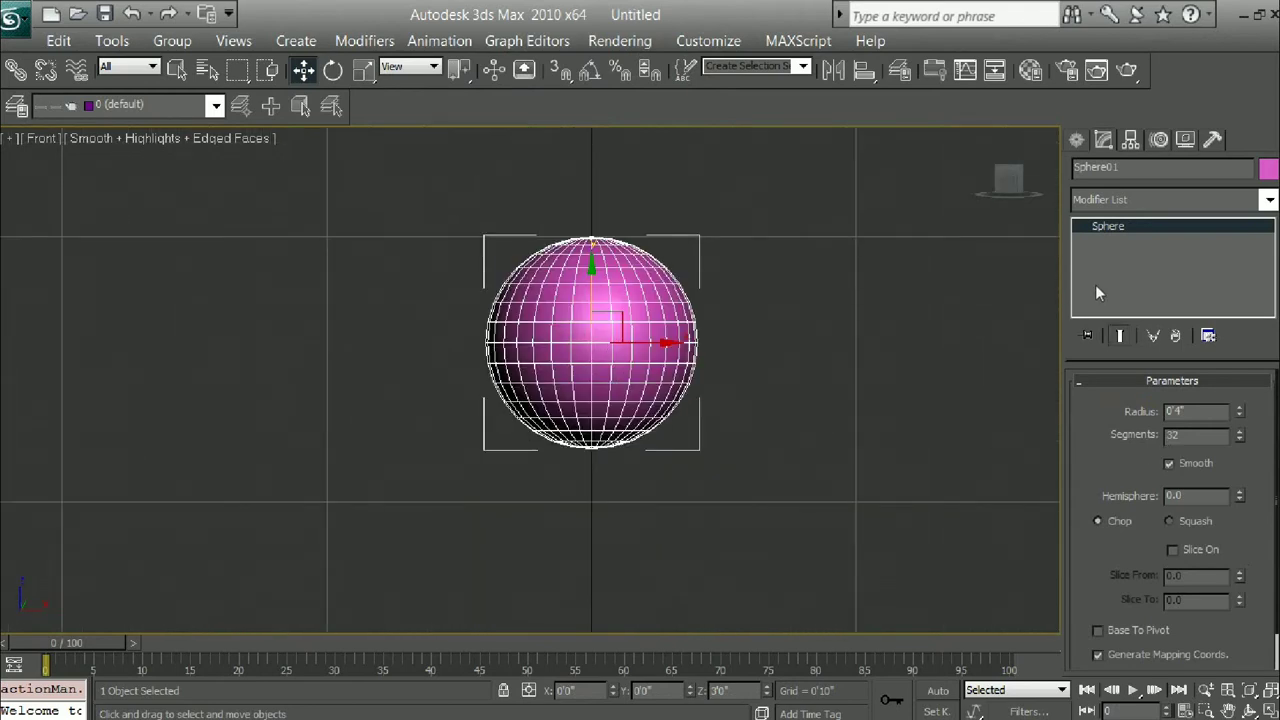
pyautogui.rightClick(698, 330)
pyautogui.moveTo(741, 537)
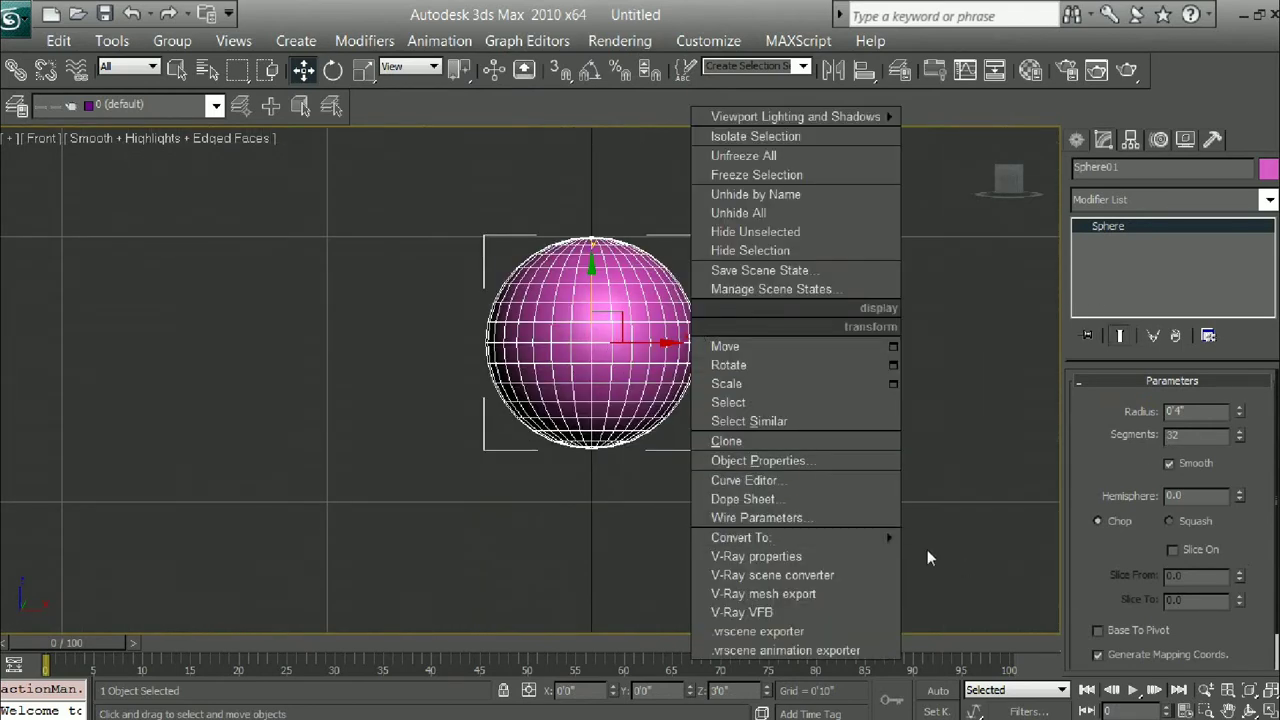
pyautogui.click(967, 556)
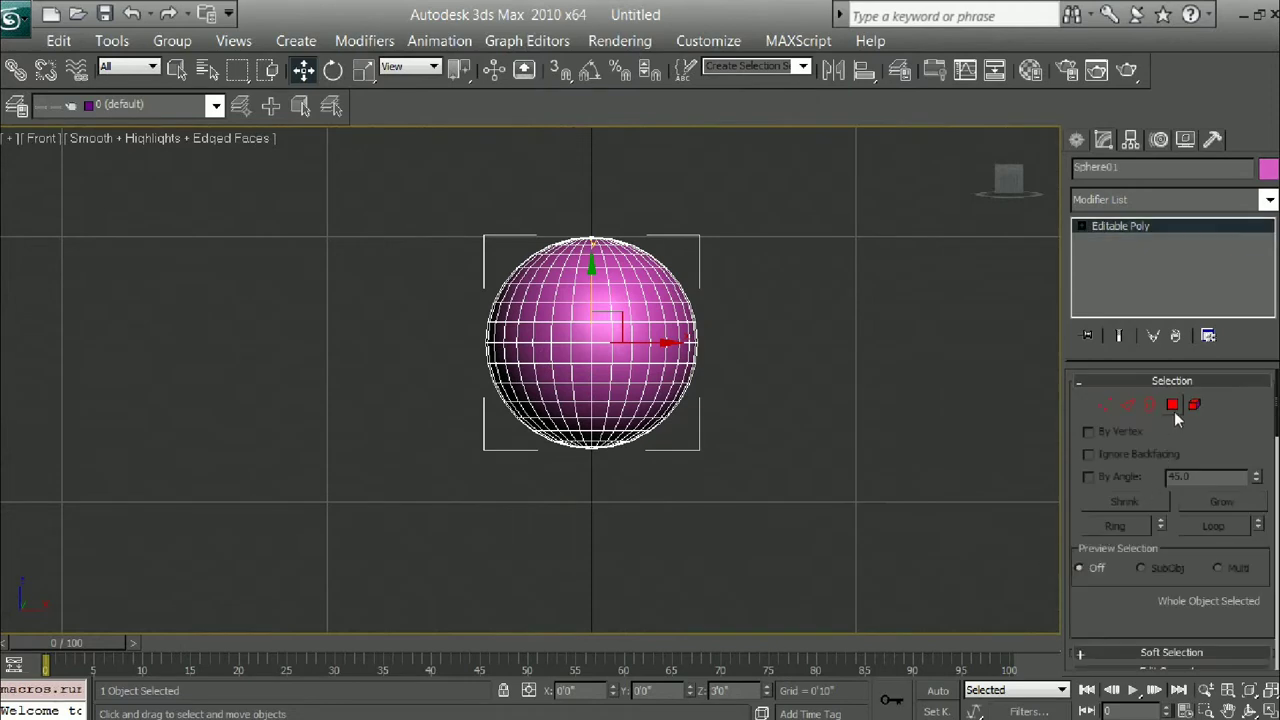
# Step: Delete the sphere's lower-half polygons and its top cap polygons
pyautogui.press('4')
pyautogui.moveTo(703, 467); pyautogui.dragTo(438, 374)
pyautogui.press('Delete')
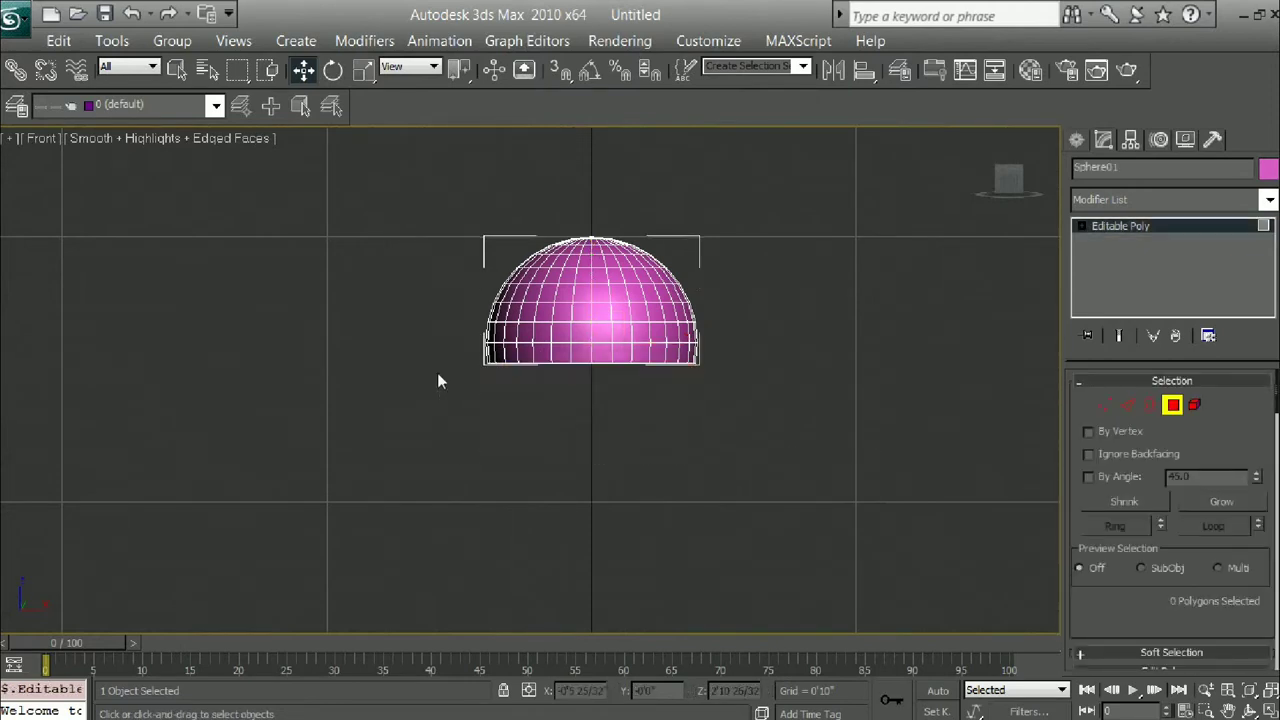
pyautogui.moveTo(480, 224)
pyautogui.mouseDown()
pyautogui.moveTo(527, 248)
pyautogui.moveTo(675, 264)
pyautogui.mouseUp()
pyautogui.press('Delete')
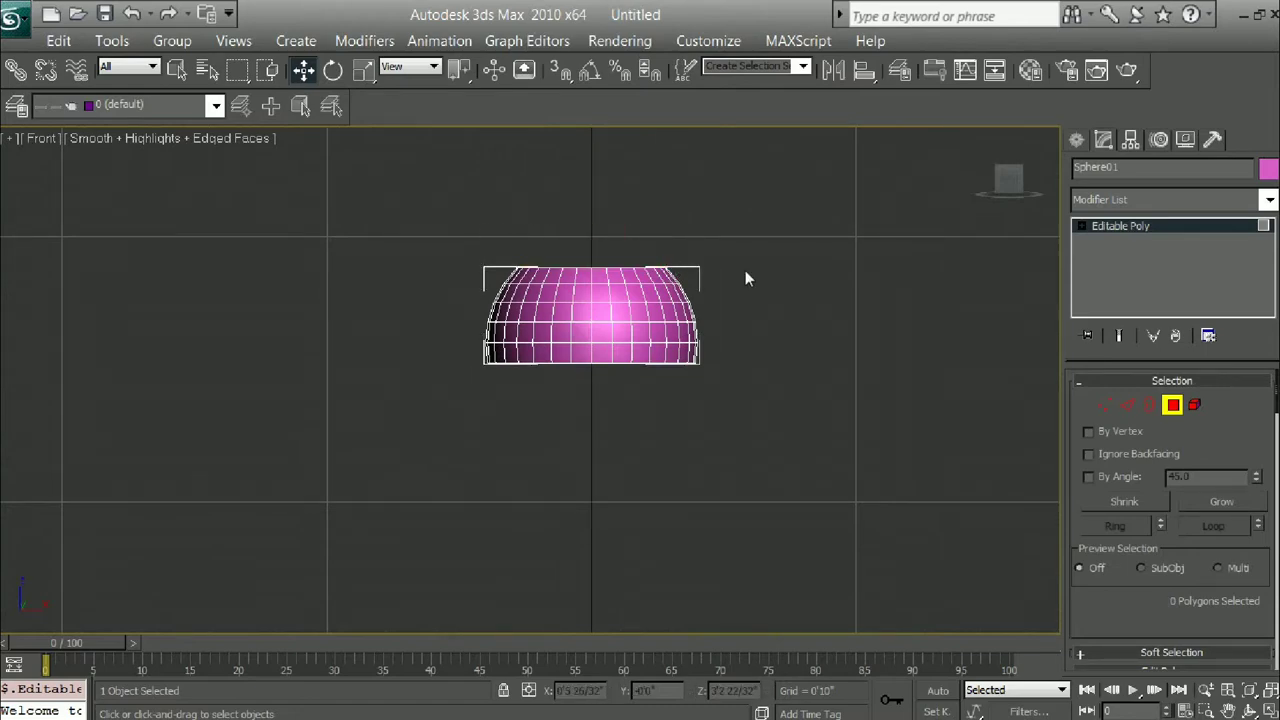
pyautogui.rightClick(745, 275)
pyautogui.press('Escape')
# Step: Return to Perspective view at top level and select the open box
pyautogui.press('p')
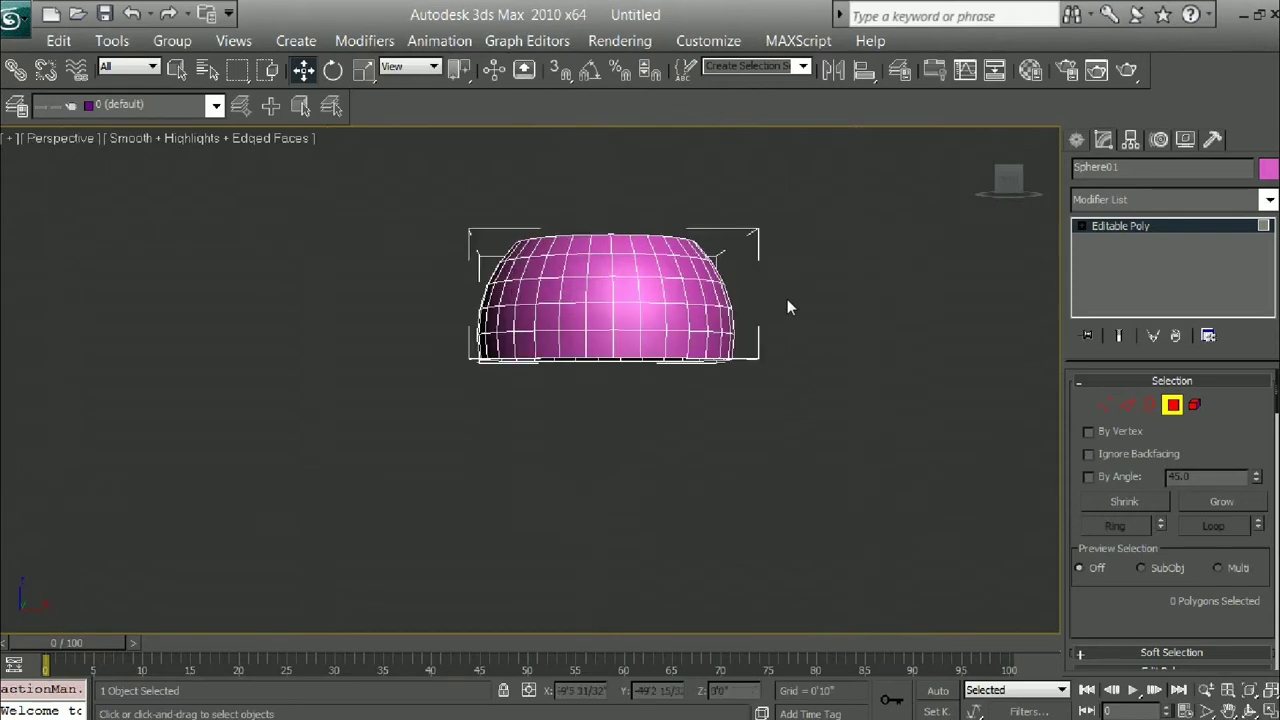
pyautogui.scroll(3, 787, 299)
pyautogui.scroll(-2, 787, 299)
pyautogui.scroll(1, 784, 368)
pyautogui.rightClick(775, 372)
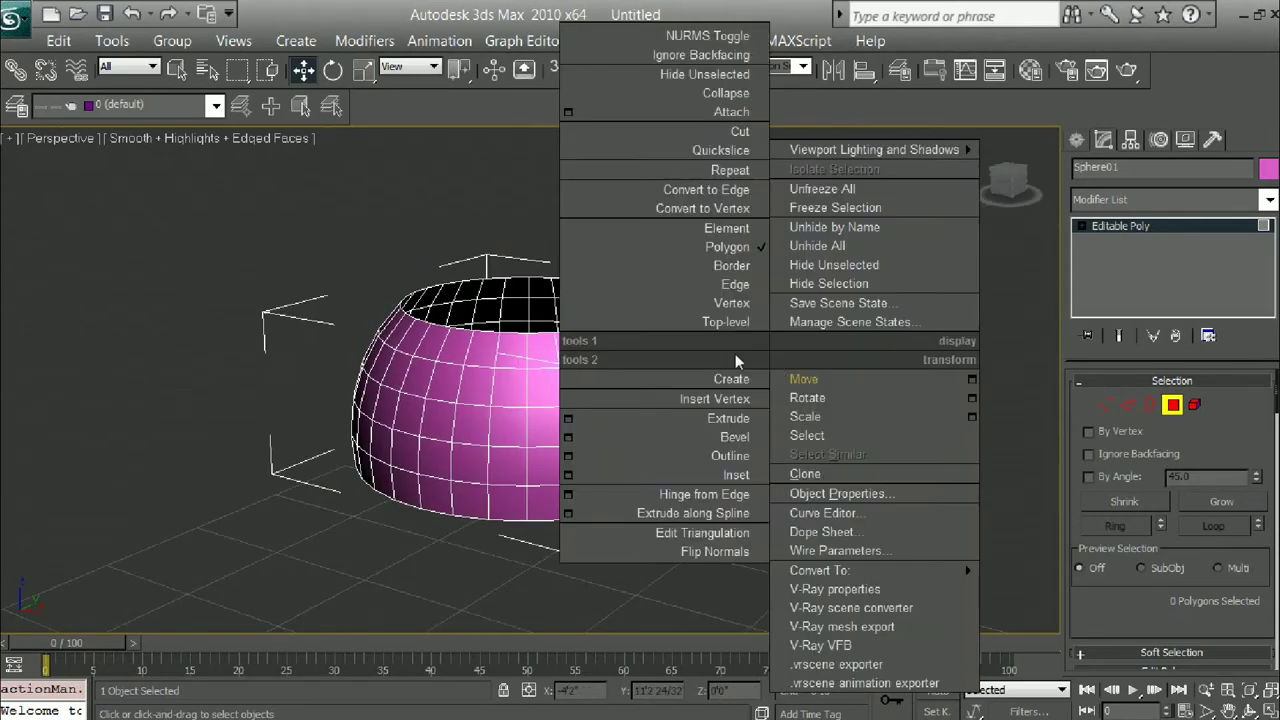
pyautogui.click(725, 321)
pyautogui.scroll(-3, 725, 321)
pyautogui.moveTo(690, 405); pyautogui.dragTo(724, 257, button='middle')
pyautogui.scroll(-4, 606, 437)
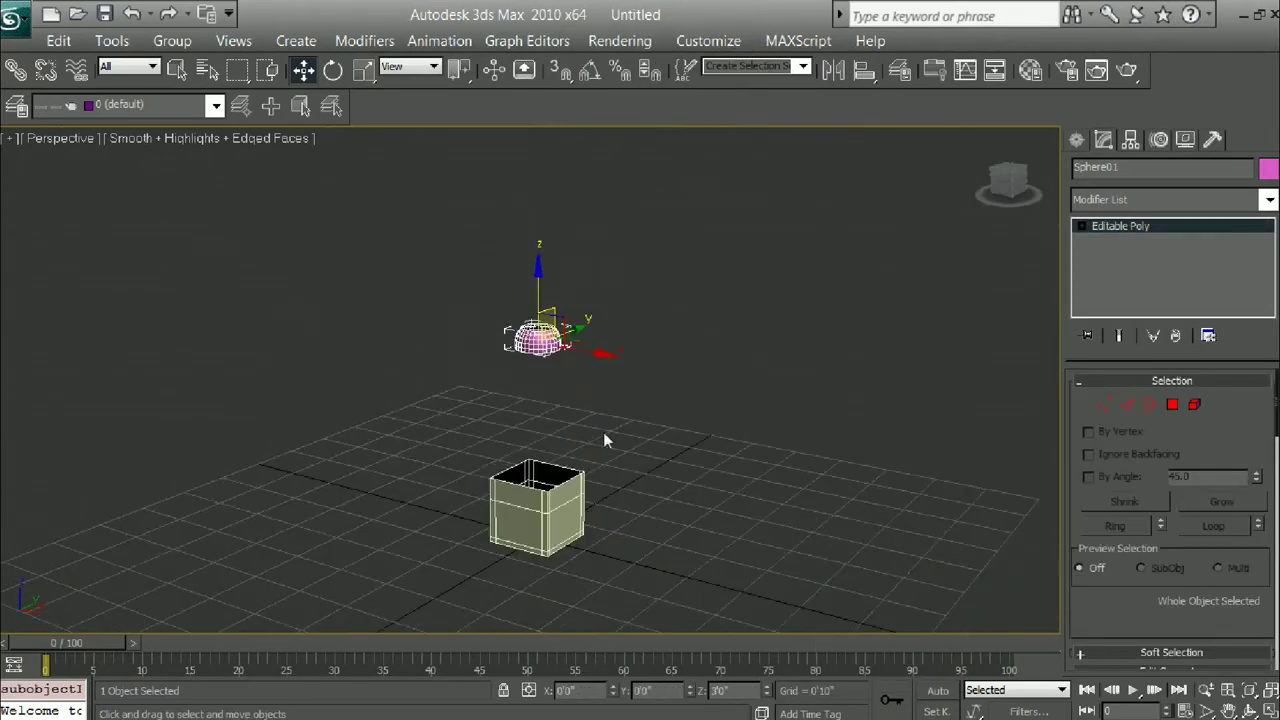
pyautogui.click(551, 478)
# Step: Attach the trimmed sphere band to the box with Attach
pyautogui.scroll(-3, 1095, 595)
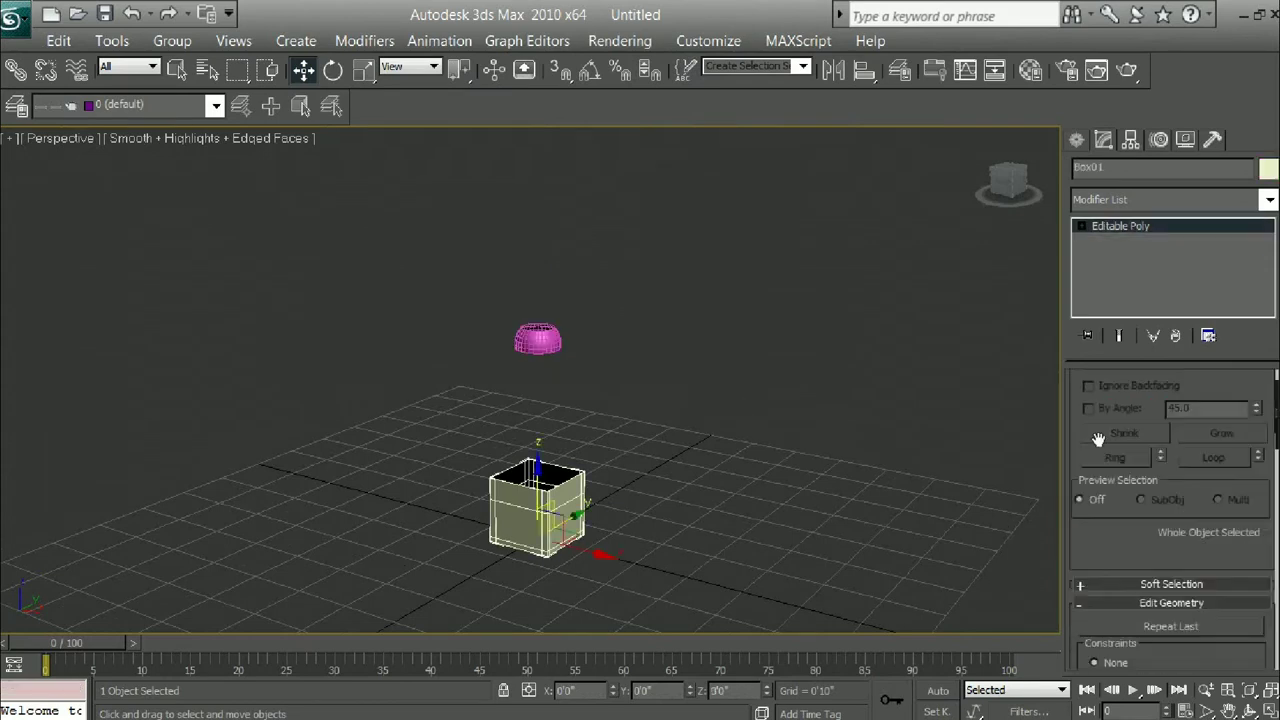
pyautogui.scroll(-2, 1125, 608)
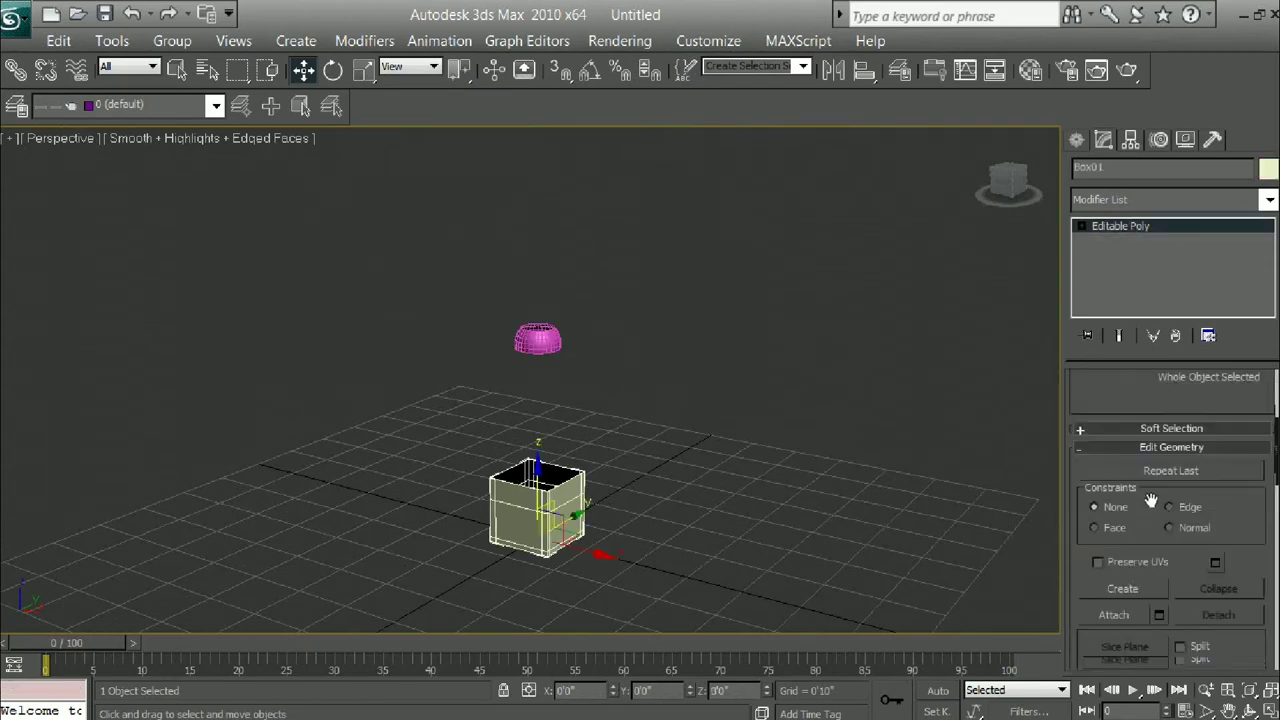
pyautogui.click(1121, 595)
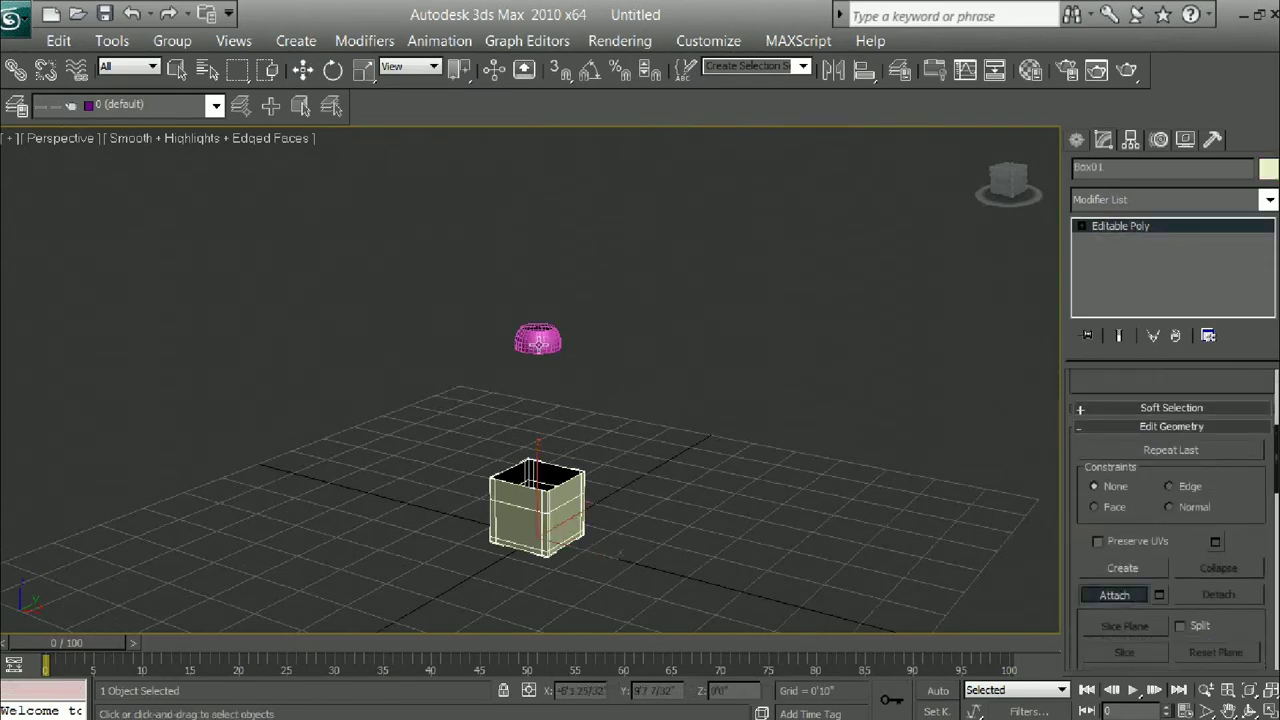
pyautogui.click(538, 340)
pyautogui.scroll(3, 585, 410)
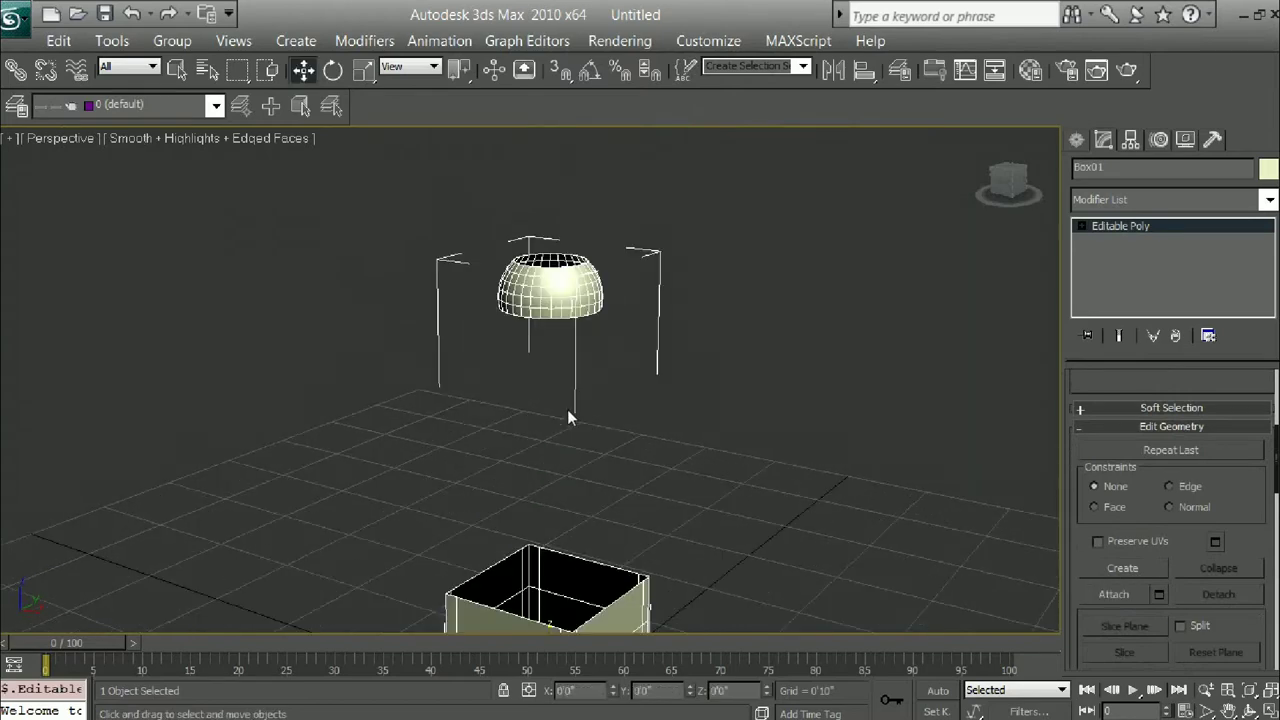
pyautogui.moveTo(567, 417); pyautogui.dragTo(558, 387, button='middle')
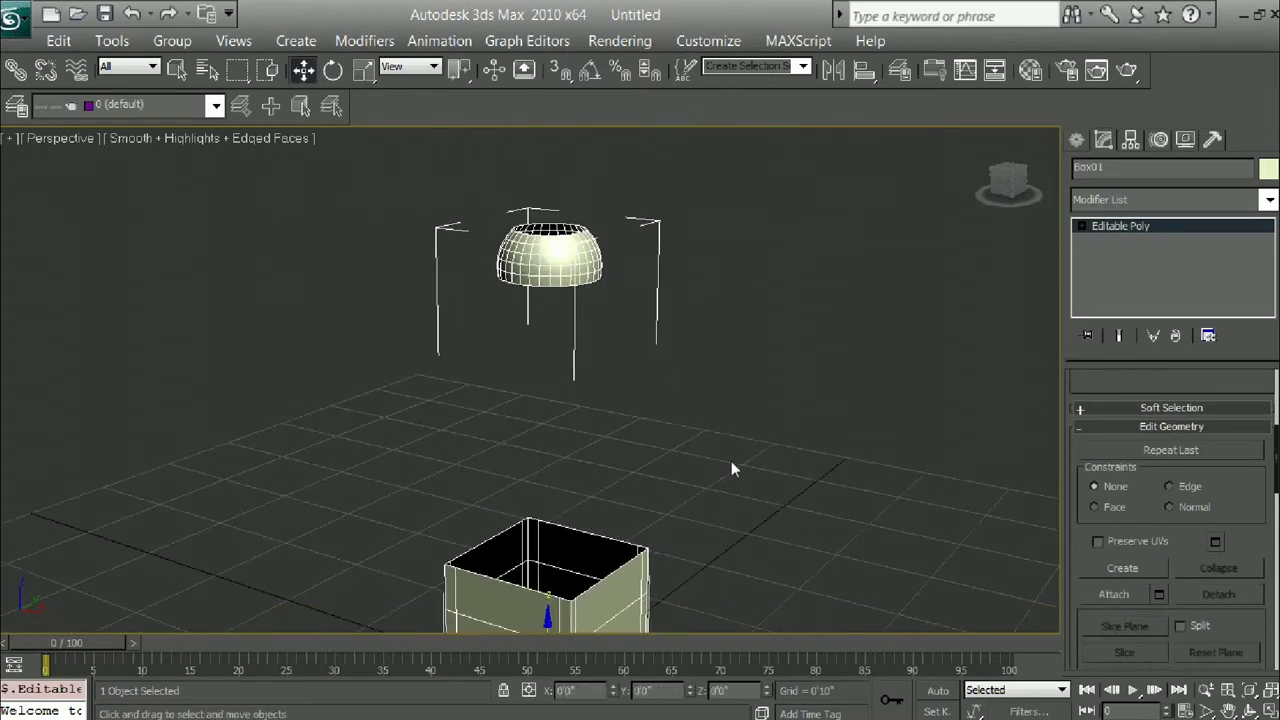
pyautogui.moveTo(731, 469); pyautogui.dragTo(716, 450, button='middle')
# Step: Select the sphere band's rim and the box's top opening borders and bridge them
pyautogui.click(1082, 226)
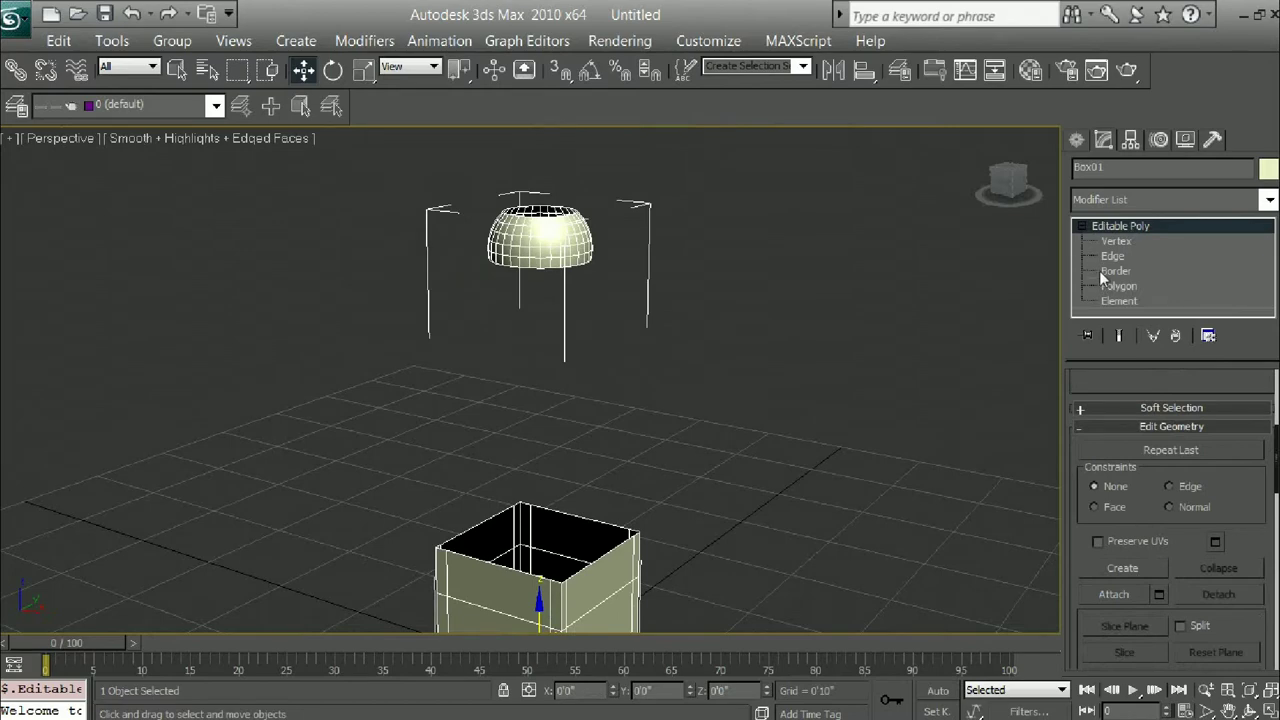
pyautogui.click(1115, 271)
pyautogui.click(575, 264)
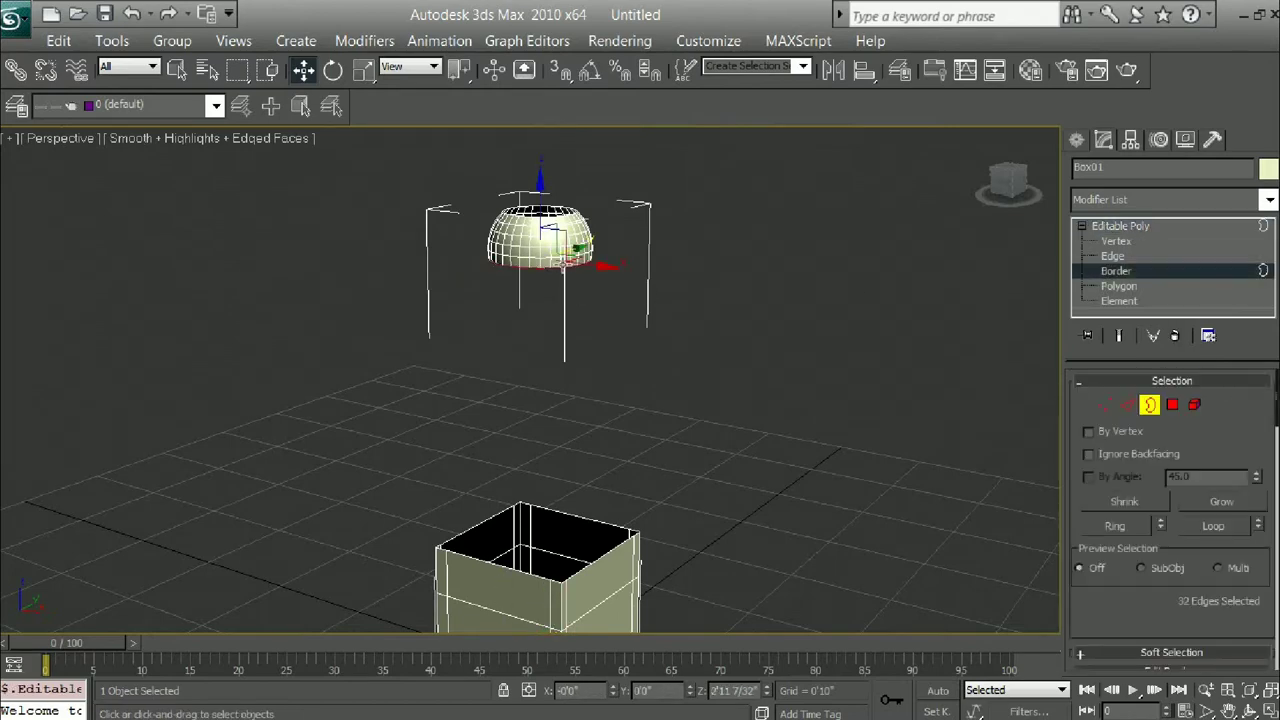
pyautogui.keyDown('ctrl'); pyautogui.click(572, 513); pyautogui.keyUp('ctrl')
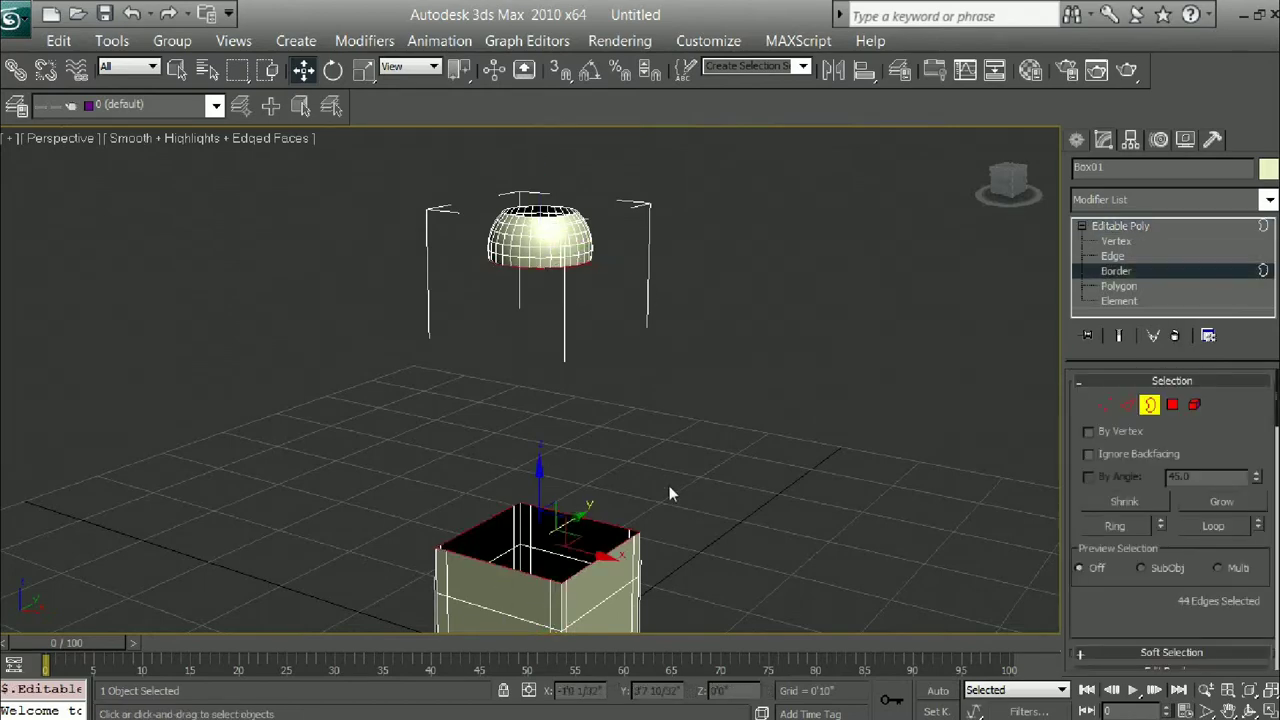
pyautogui.scroll(-2, 1127, 463)
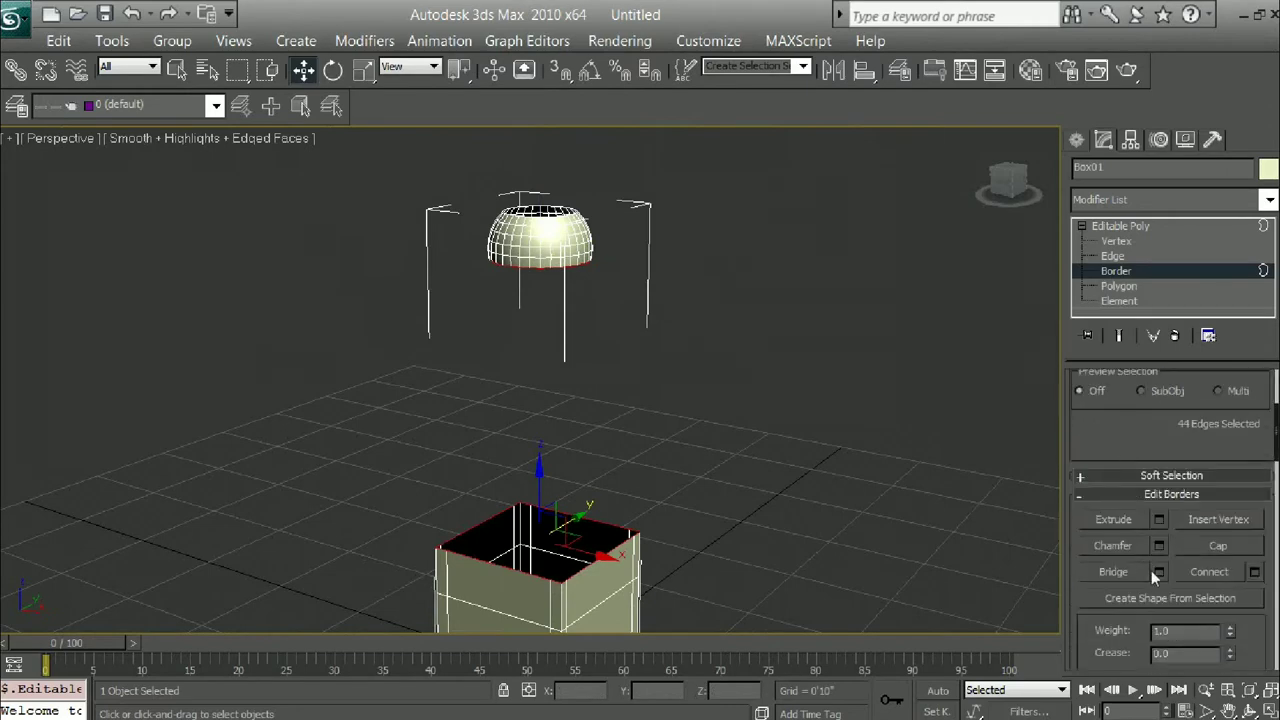
pyautogui.click(1160, 571)
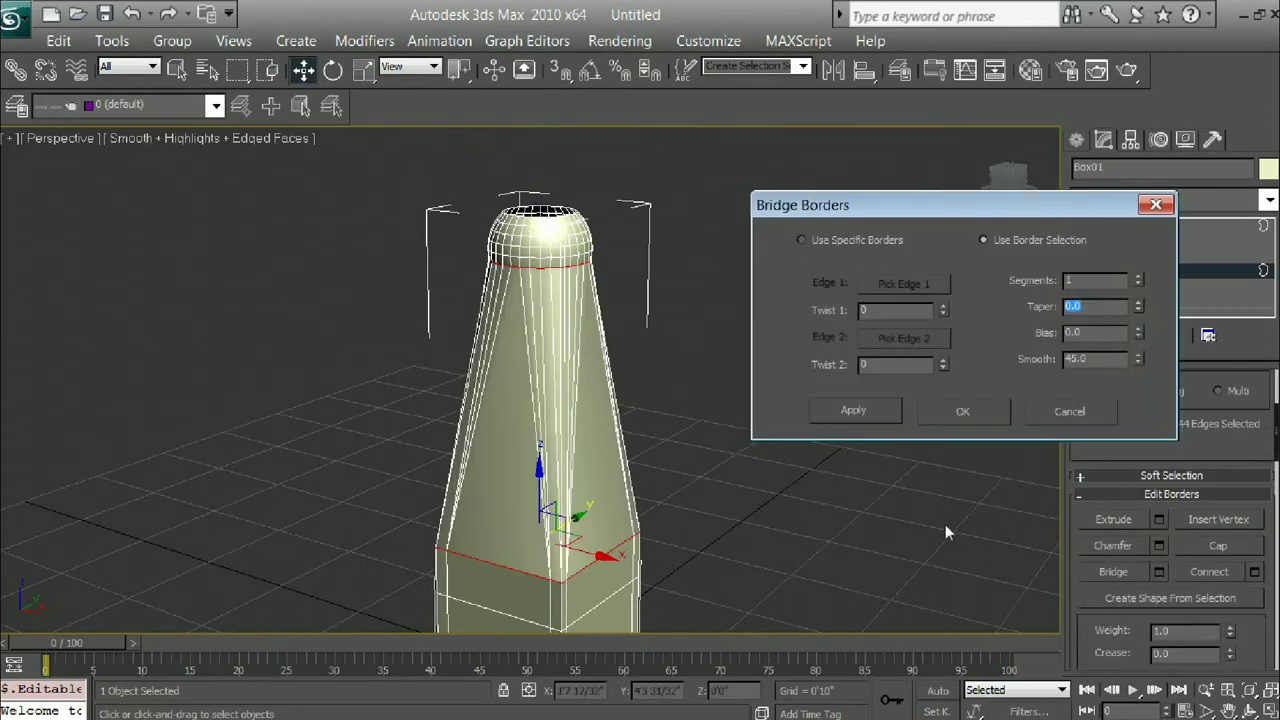
pyautogui.moveTo(778, 493); pyautogui.dragTo(701, 476, button='middle')
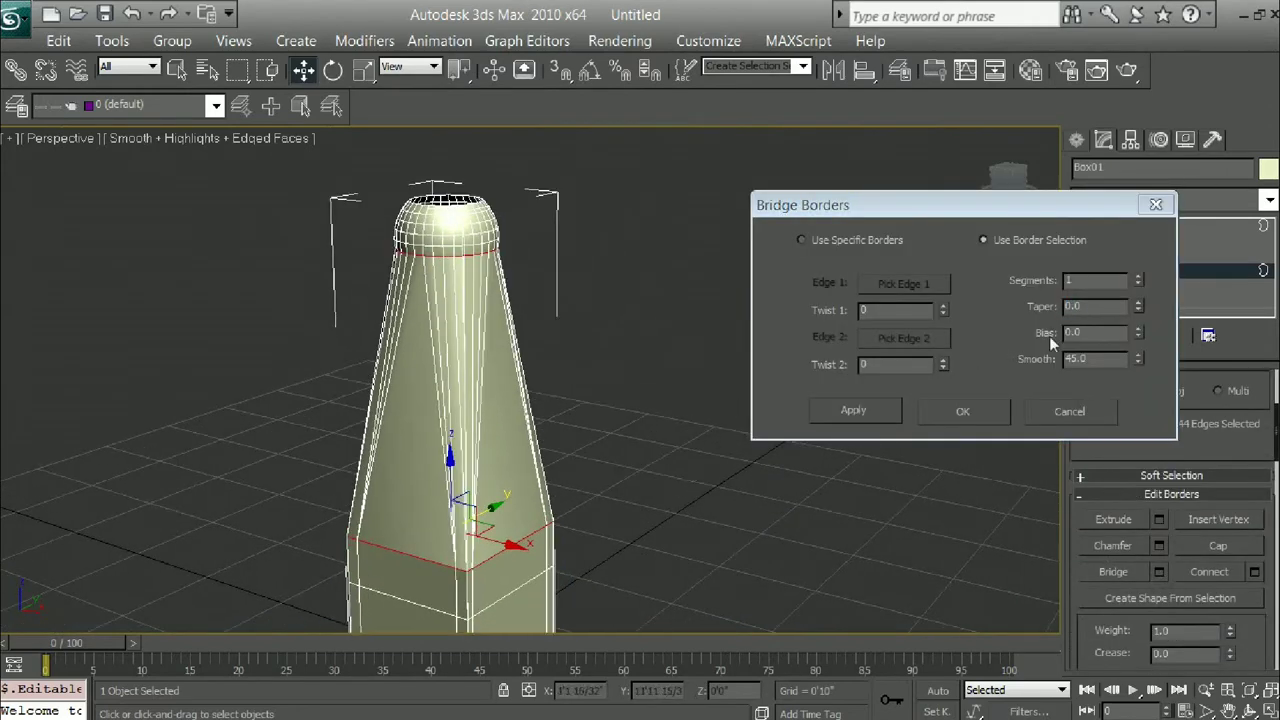
# Step: Set the bridge to 4 segments with taper -1.22 and bias 32.0
pyautogui.click(1137, 311)
pyautogui.moveTo(1137, 311)
pyautogui.mouseDown()
pyautogui.moveTo(1140, 332)
pyautogui.moveTo(1138, 285)
pyautogui.mouseUp()
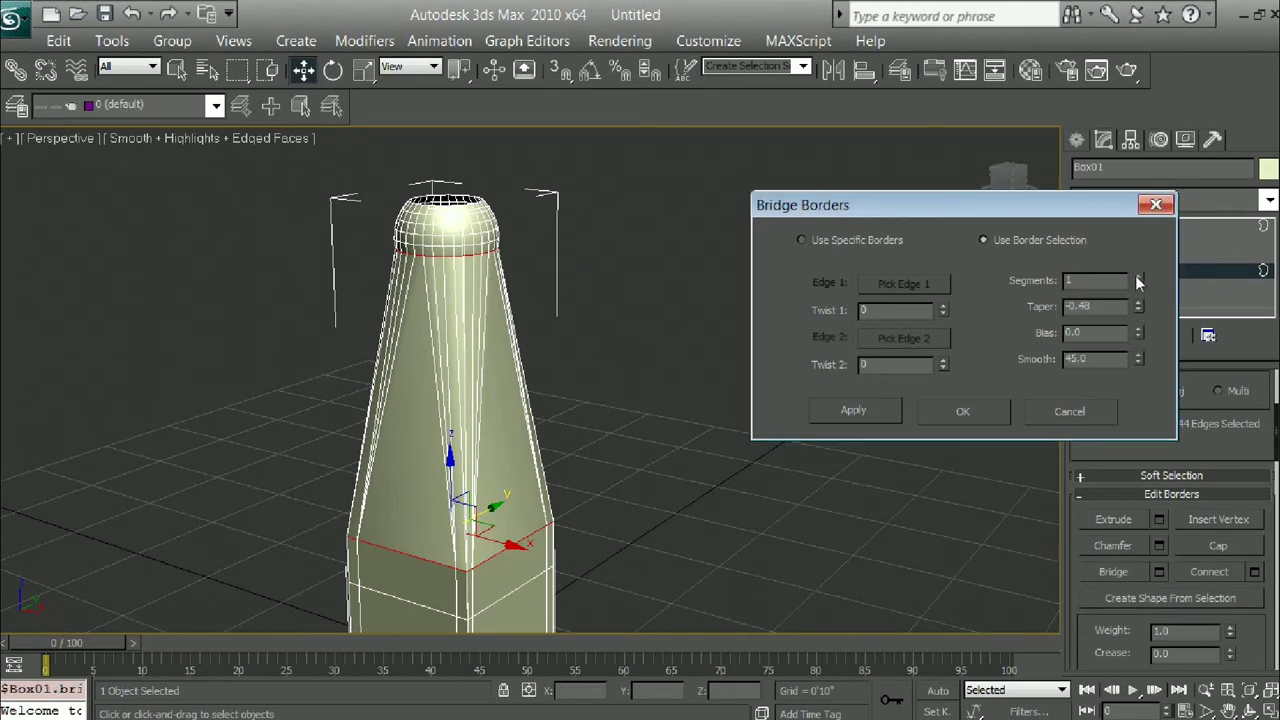
pyautogui.click(1138, 279)
pyautogui.click(1138, 279)
pyautogui.click(1138, 279)
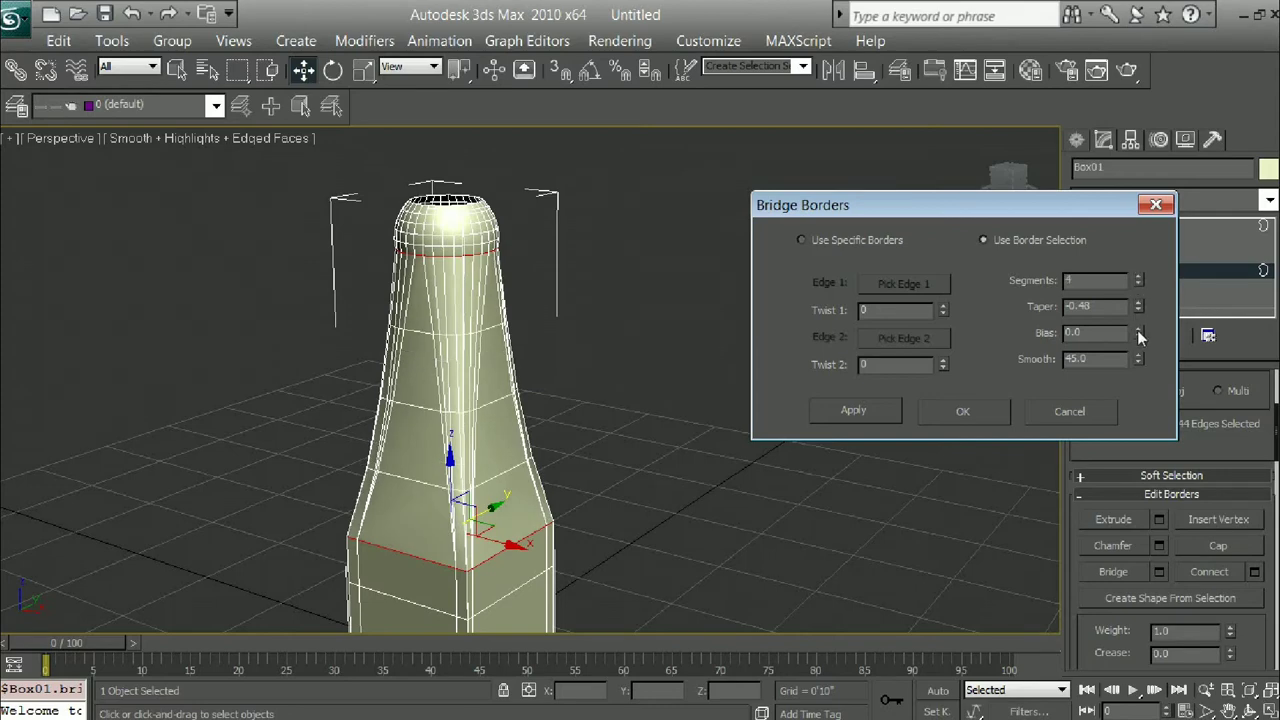
pyautogui.moveTo(1137, 305)
pyautogui.mouseDown()
pyautogui.moveTo(1097, 104)
pyautogui.moveTo(1024, 347)
pyautogui.moveTo(1024, 334)
pyautogui.mouseUp()
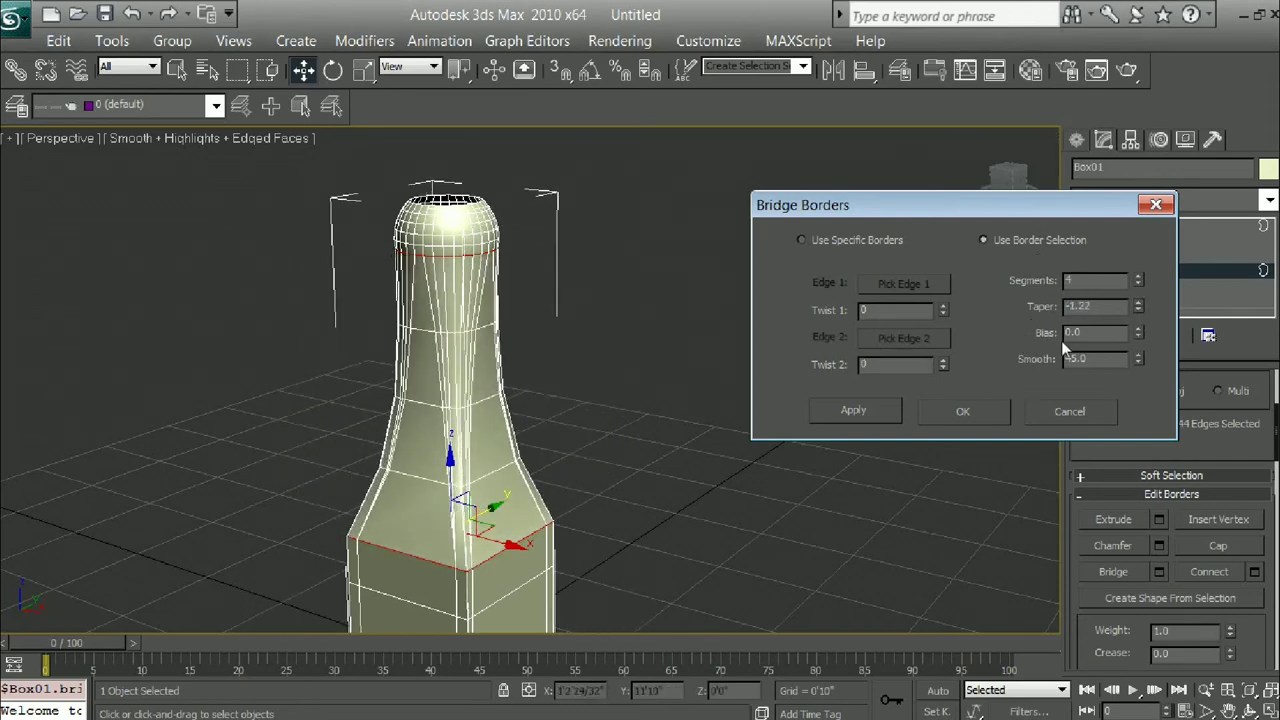
pyautogui.moveTo(1141, 330)
pyautogui.mouseDown()
pyautogui.moveTo(1111, 183)
pyautogui.moveTo(1091, 399)
pyautogui.moveTo(1091, 336)
pyautogui.moveTo(1136, 333)
pyautogui.mouseUp()
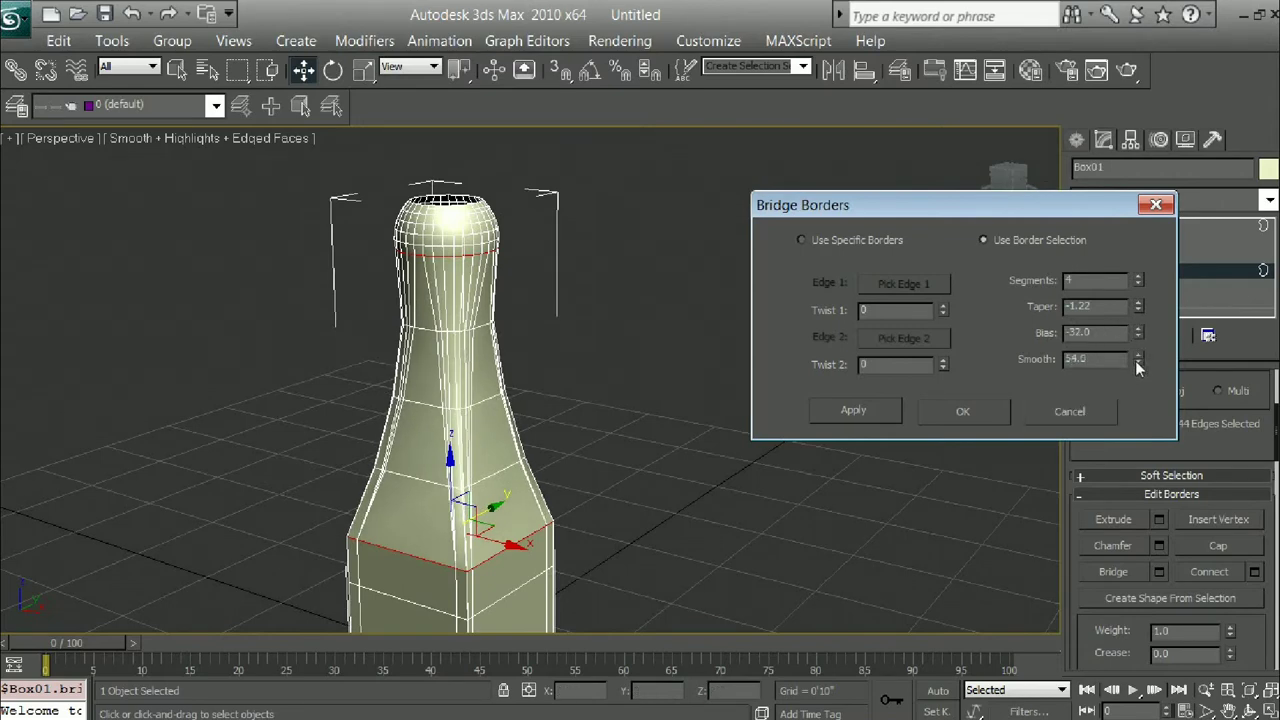
# Step: Apply the Bridge Borders result so the neck joins the base, then frame the bottle
pyautogui.click(976, 416)
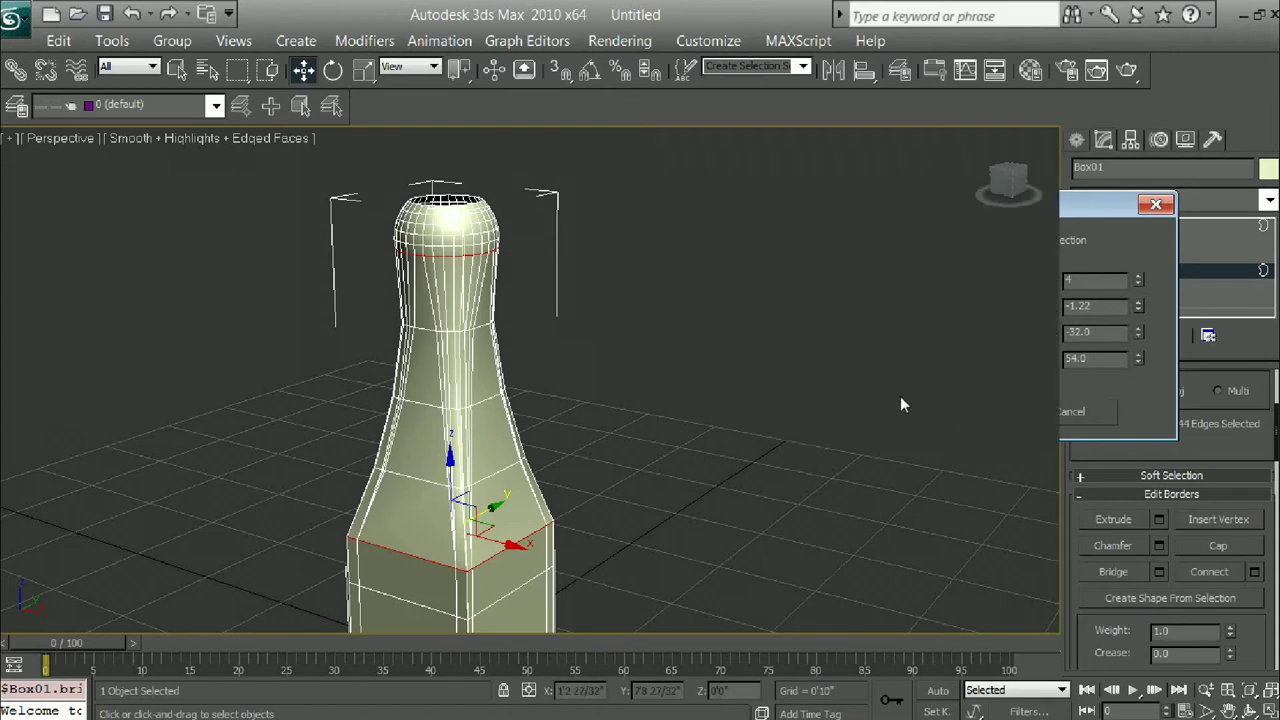
pyautogui.rightClick(809, 358)
pyautogui.click(819, 380)
pyautogui.moveTo(820, 383)
pyautogui.keyDown('alt'); pyautogui.mouseDown(button='middle')
pyautogui.moveTo(697, 323)
pyautogui.moveTo(626, 306)
pyautogui.mouseUp(button='middle'); pyautogui.keyUp('alt')
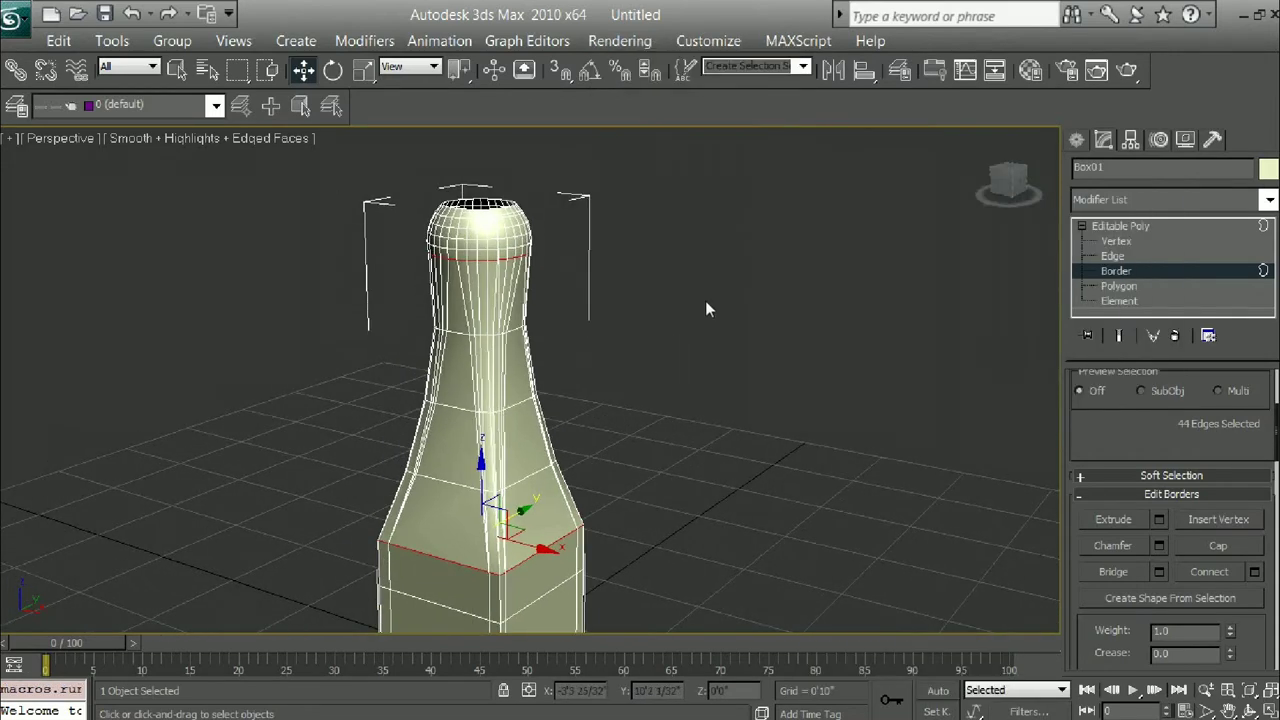
pyautogui.scroll(3, 626, 306)
pyautogui.rightClick(718, 323)
pyautogui.click(666, 281)
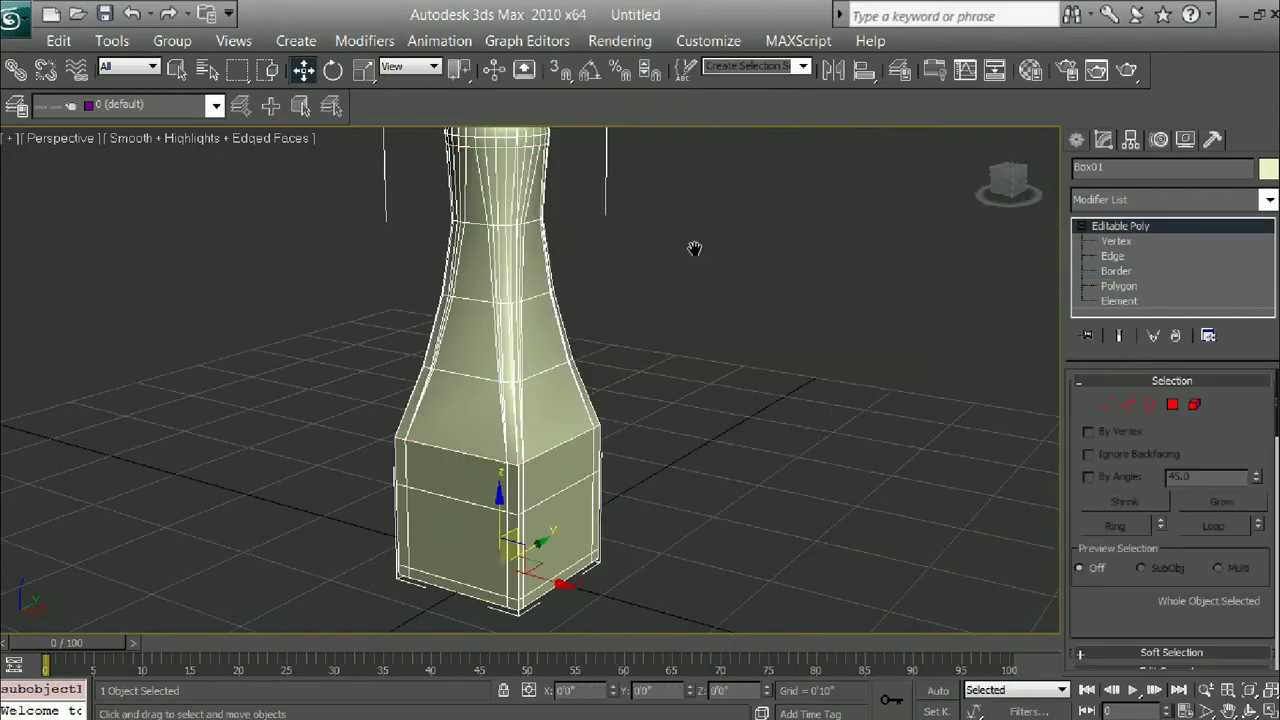
pyautogui.moveTo(694, 251)
pyautogui.mouseDown(button='middle')
pyautogui.moveTo(706, 300)
pyautogui.moveTo(670, 377)
pyautogui.moveTo(599, 432)
pyautogui.moveTo(663, 443)
pyautogui.moveTo(670, 388)
pyautogui.mouseUp(button='middle')
pyautogui.scroll(-3, 670, 377)
pyautogui.scroll(3, 599, 432)
# Step: Preview the bottle with Use NURMS Subdivision, then turn smoothing back off
pyautogui.moveTo(1118, 567); pyautogui.dragTo(1139, 485)
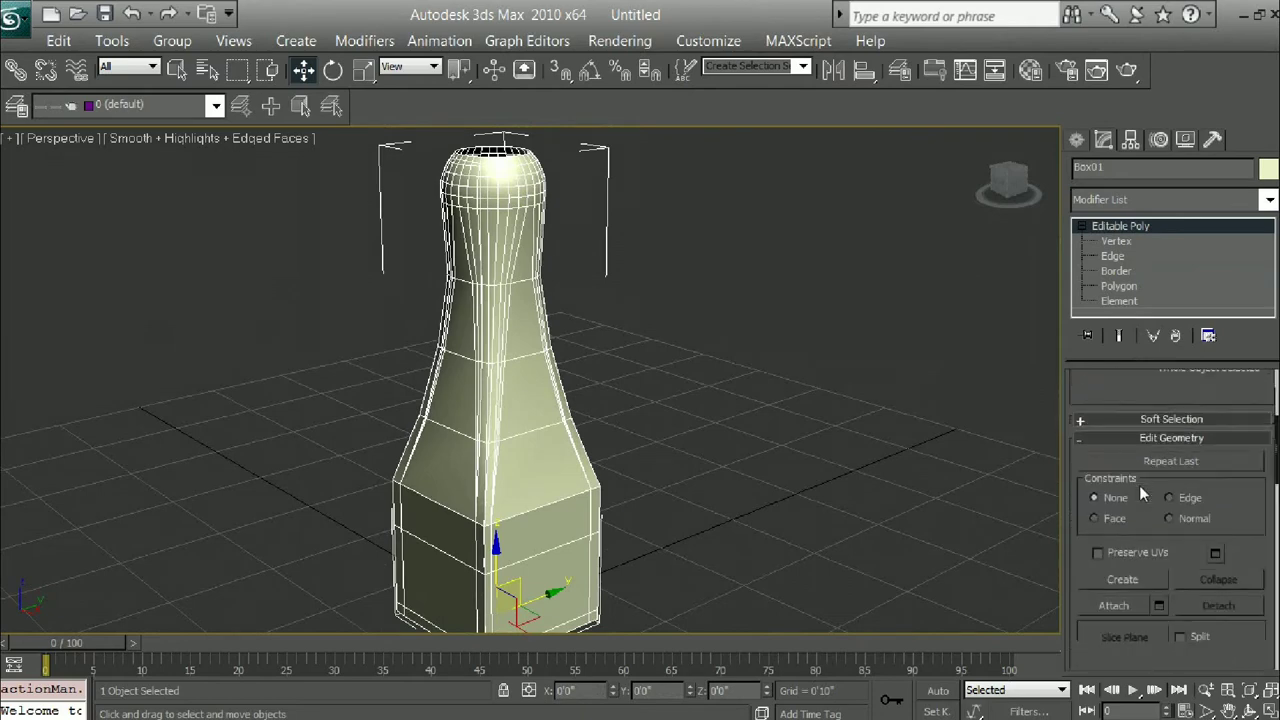
pyautogui.scroll(2, 1134, 489)
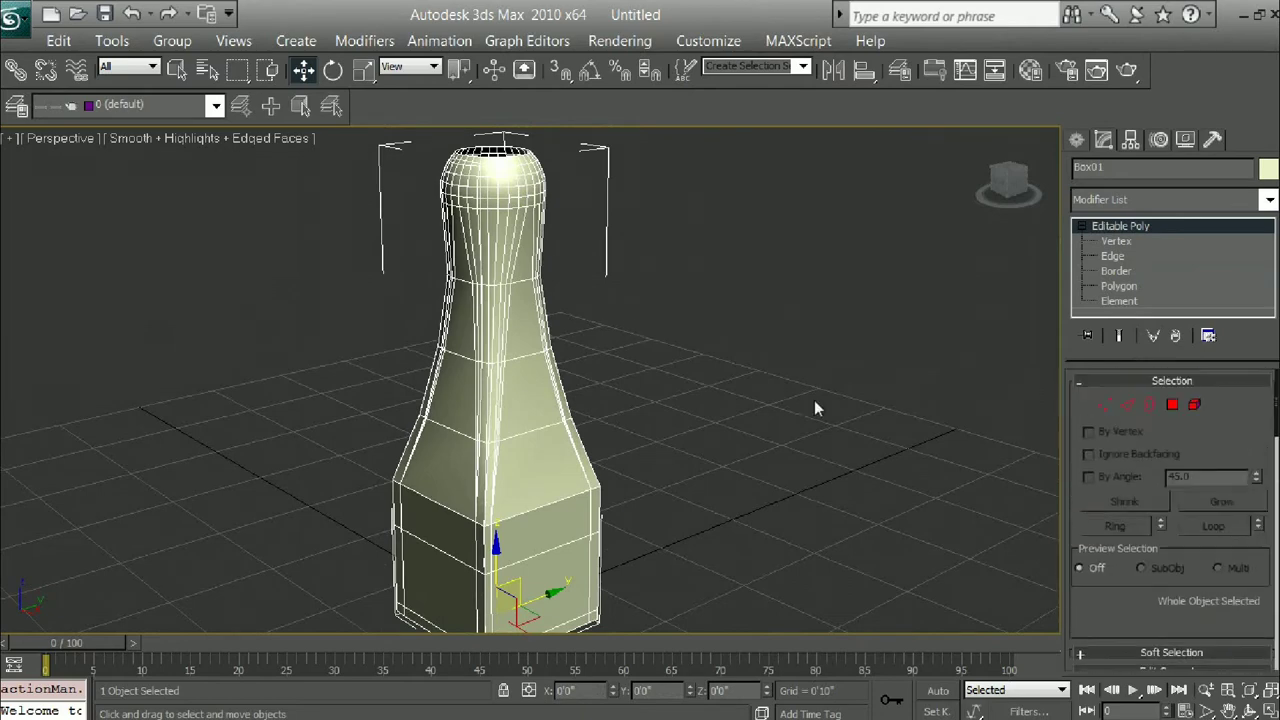
pyautogui.scroll(-5, 1109, 594)
pyautogui.scroll(-5, 1109, 594)
pyautogui.scroll(-5, 1110, 598)
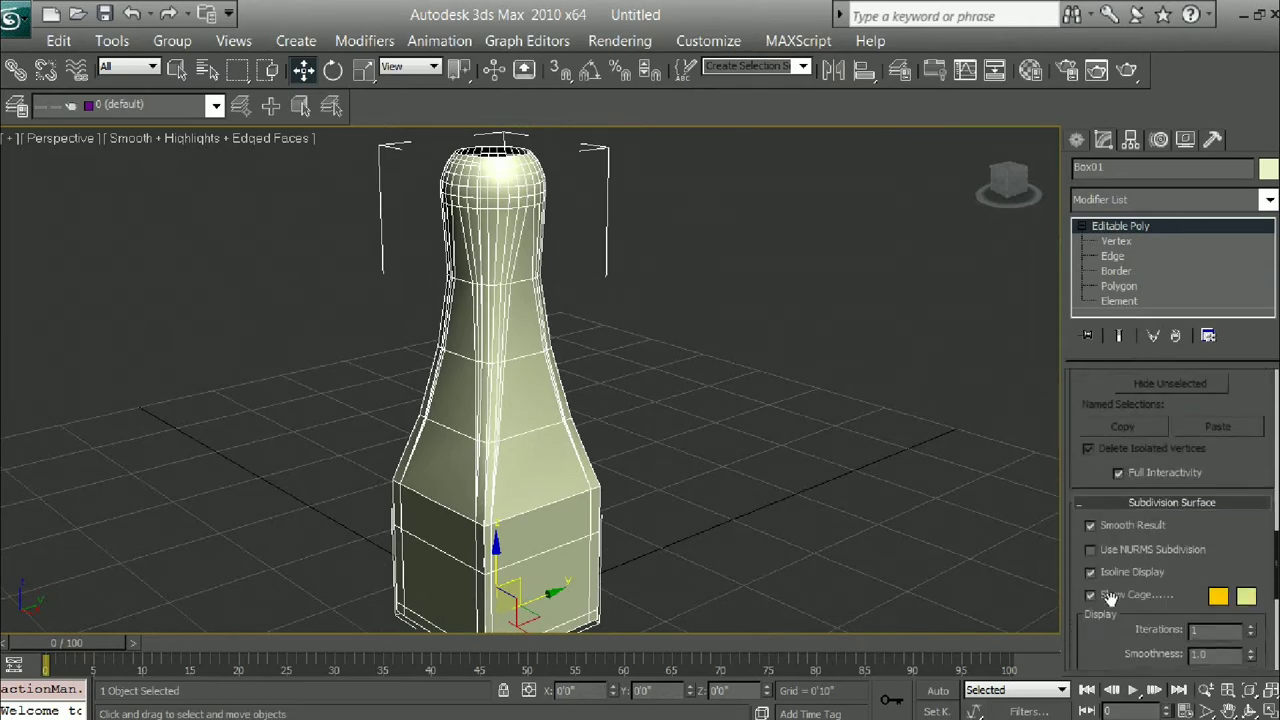
pyautogui.click(1090, 550)
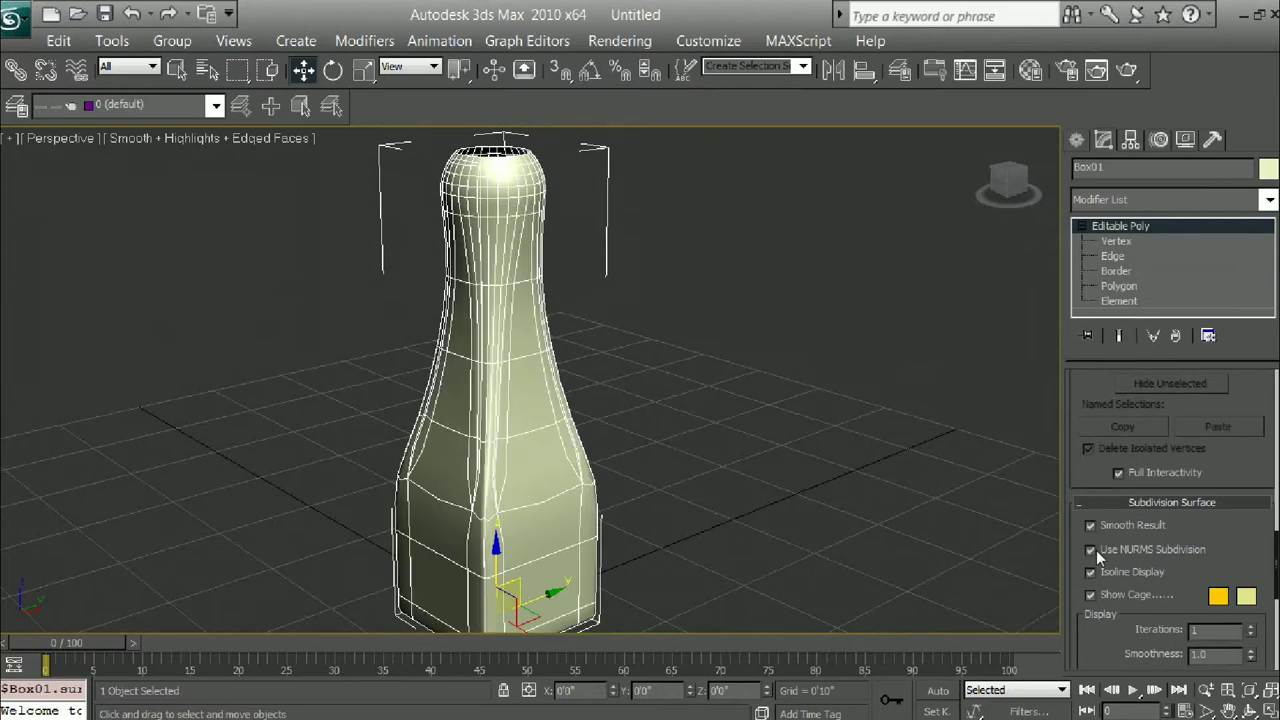
pyautogui.click(1092, 550)
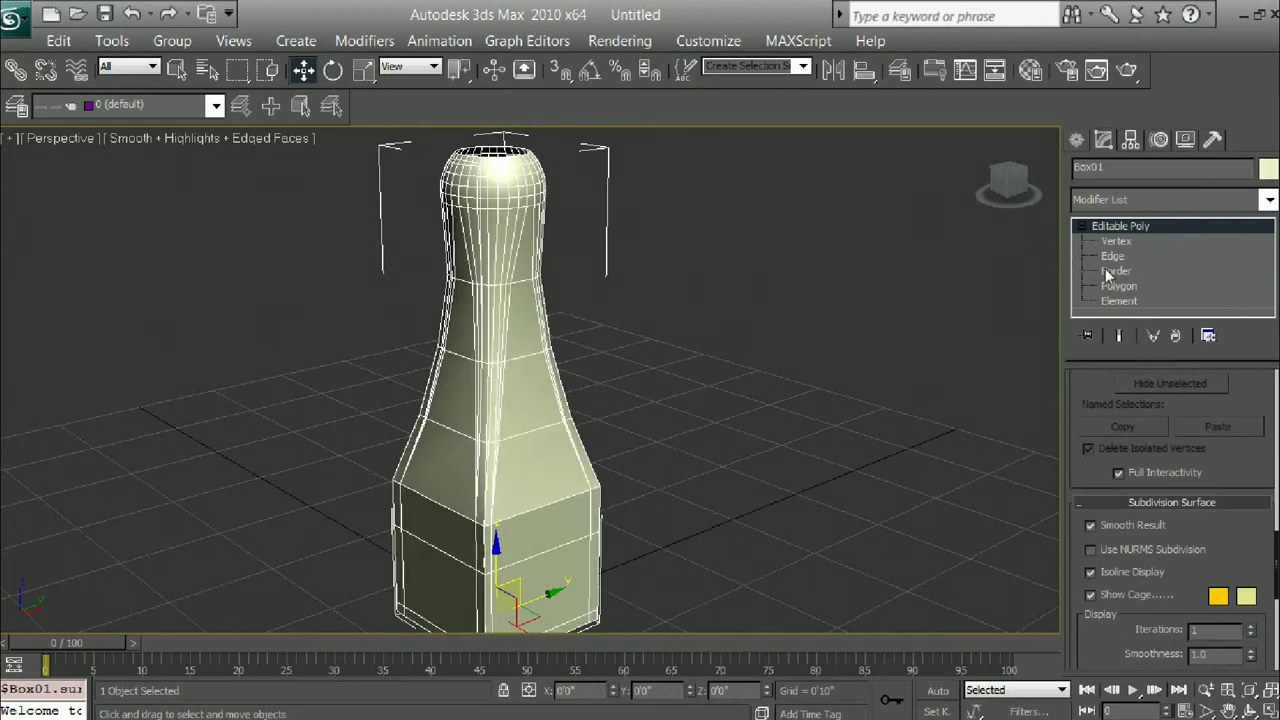
# Step: At Border level, select the open rim border around the bottle's mouth
pyautogui.click(1112, 256)
pyautogui.doubleClick(545, 505)
pyautogui.scroll(2, 528, 497)
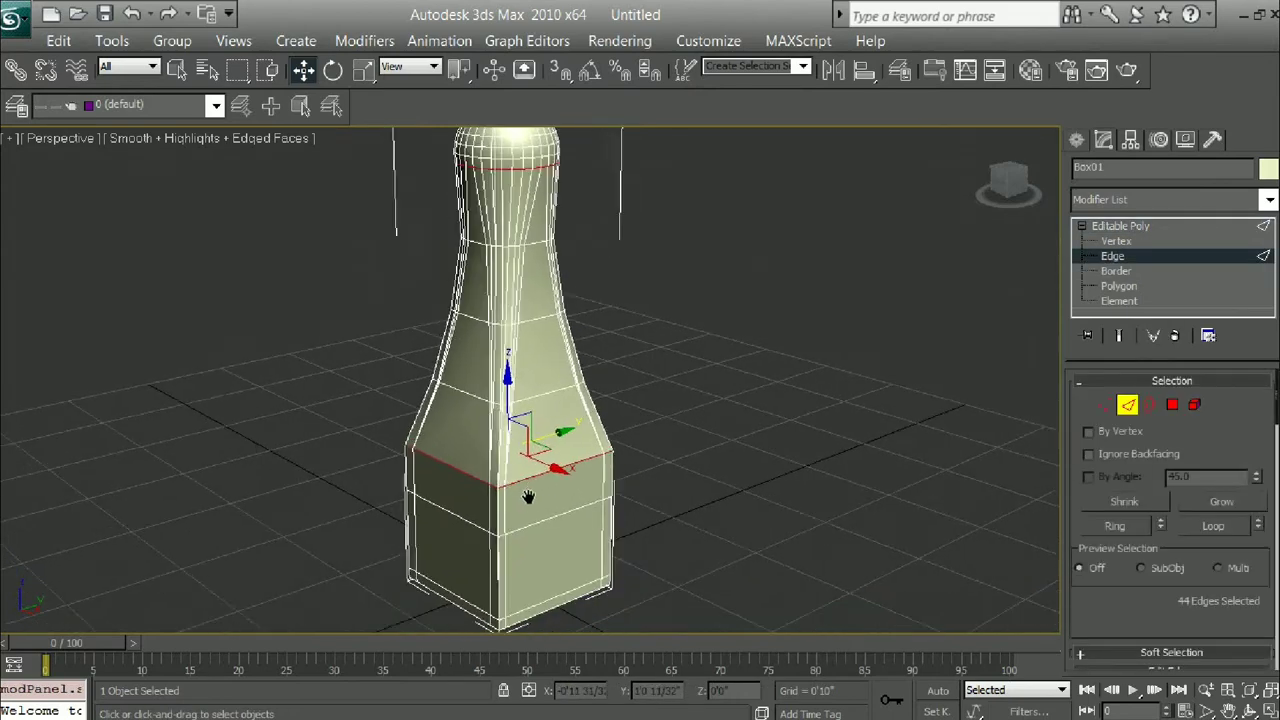
pyautogui.moveTo(523, 464); pyautogui.dragTo(540, 449, button='middle')
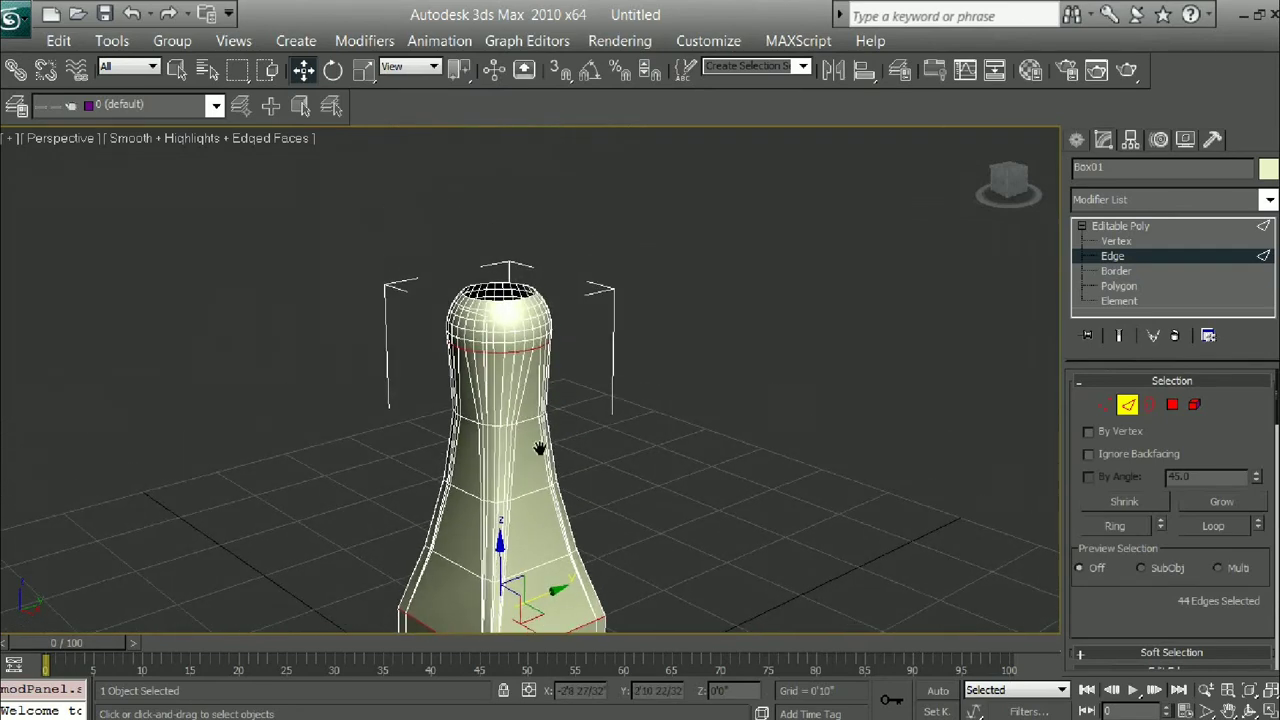
pyautogui.click(527, 285)
pyautogui.scroll(2, 535, 282)
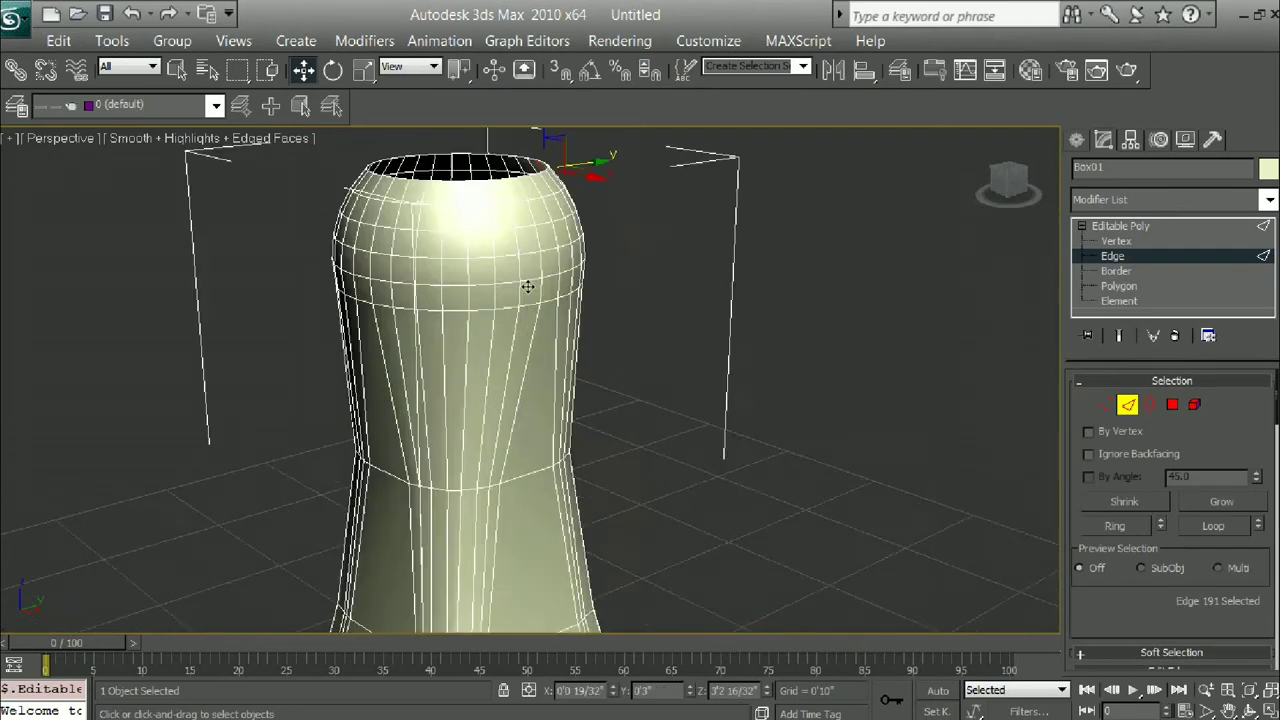
pyautogui.scroll(2, 538, 278)
pyautogui.press('z')
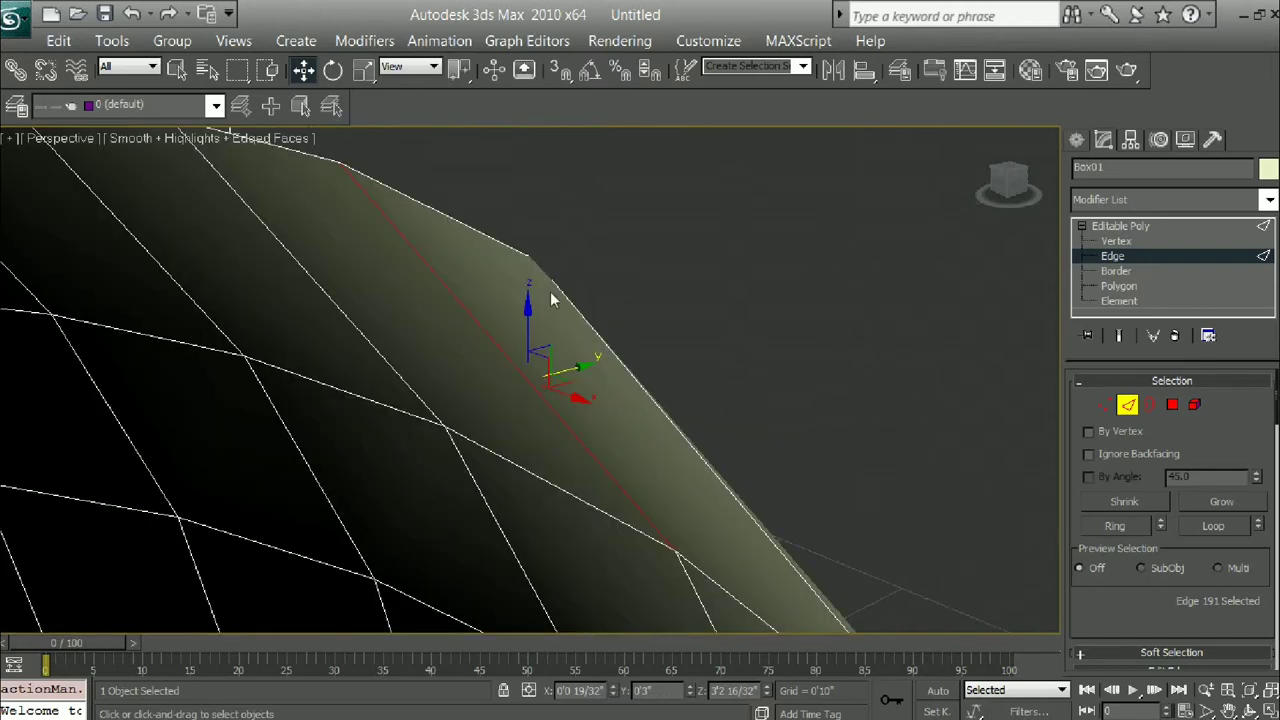
pyautogui.scroll(-2, 553, 339)
pyautogui.scroll(-3, 534, 360)
pyautogui.scroll(-3, 510, 368)
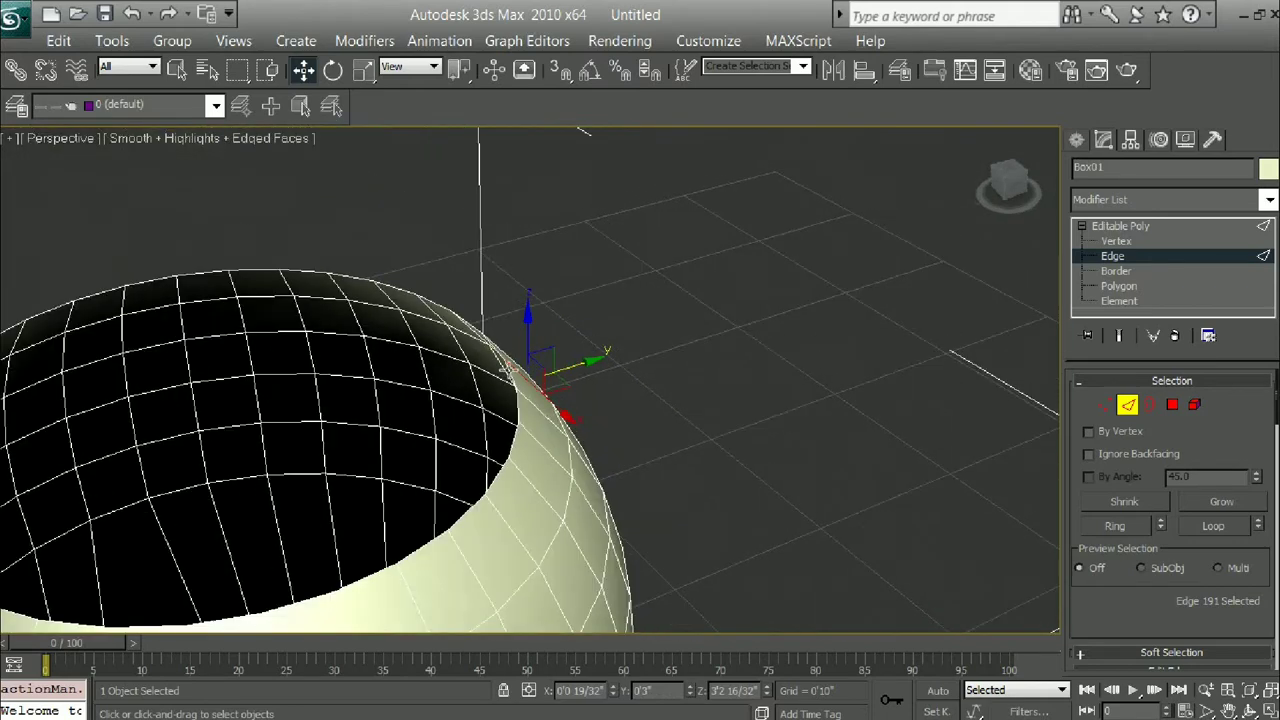
pyautogui.click(535, 381)
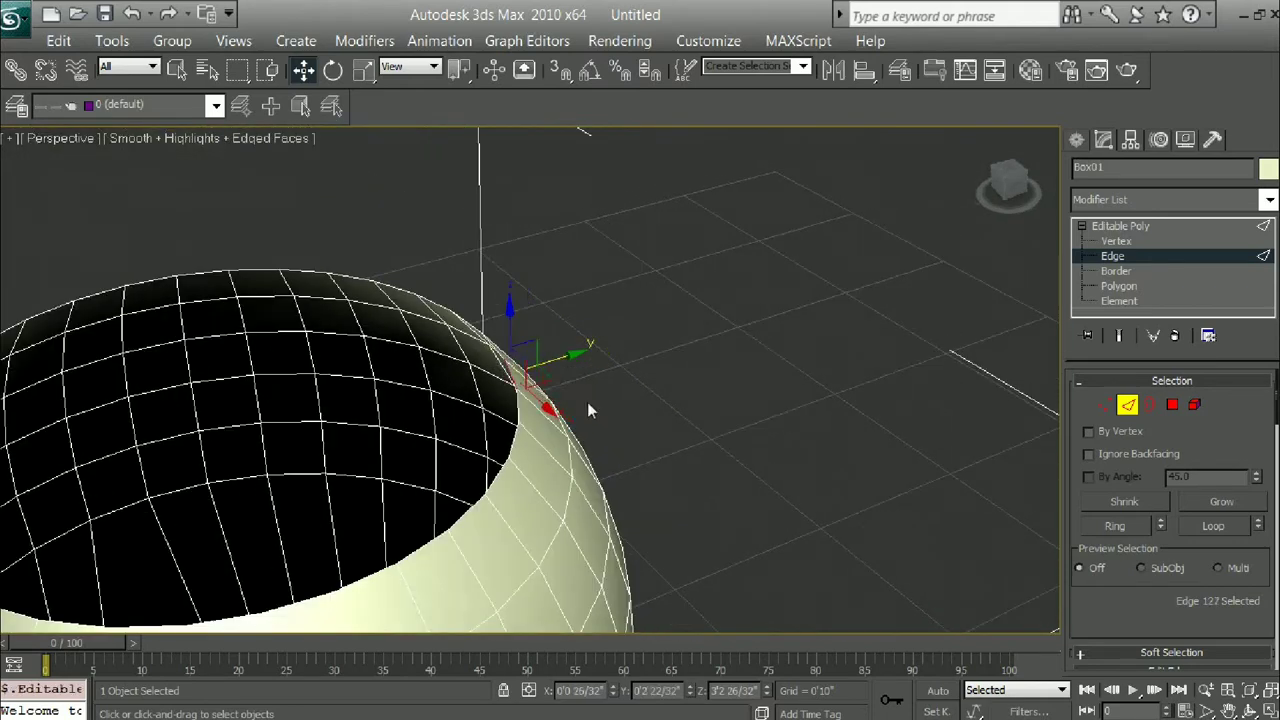
pyautogui.click(1143, 409)
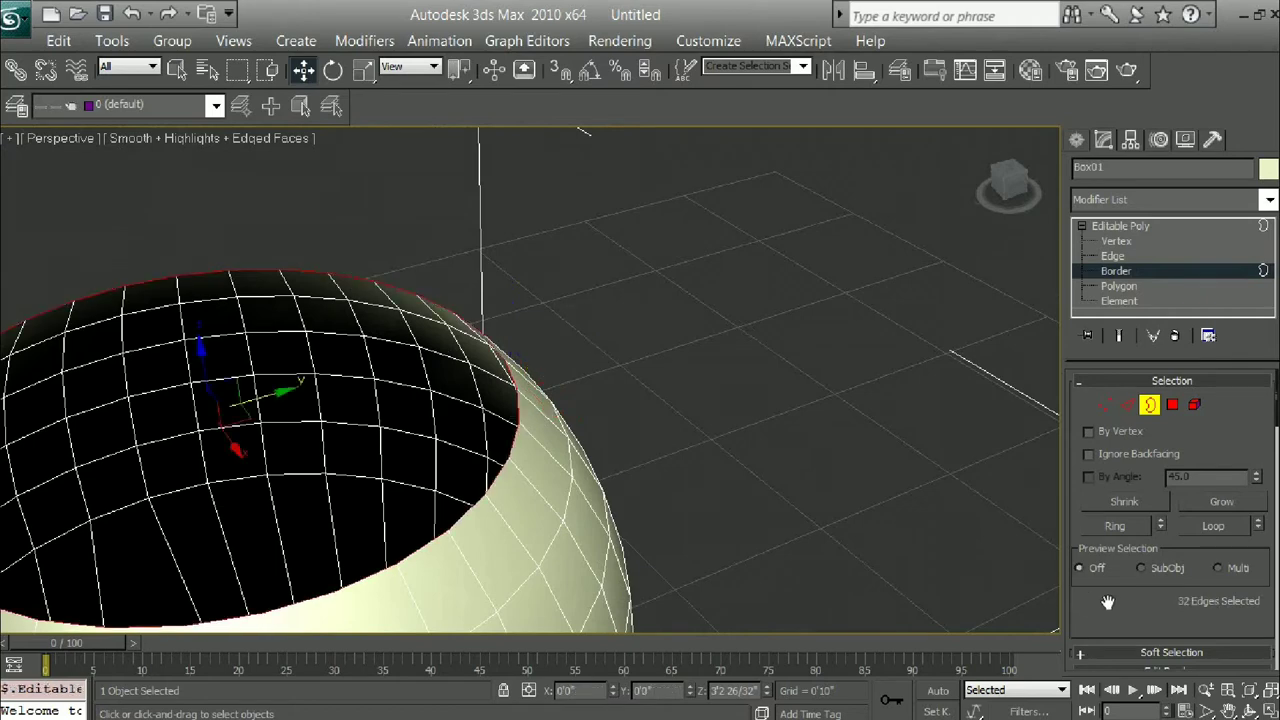
# Step: Cap the bottle's open mouth with a single polygon
pyautogui.moveTo(1107, 601); pyautogui.dragTo(1107, 449)
pyautogui.click(1199, 566)
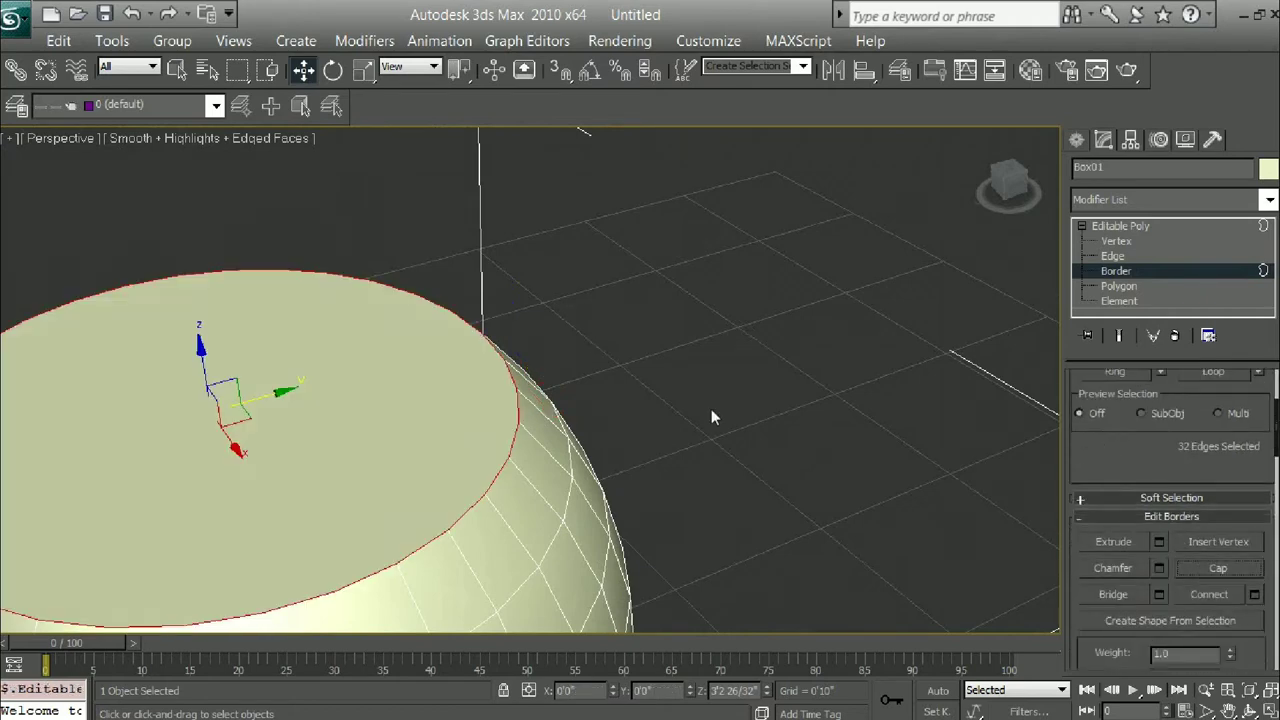
pyautogui.rightClick(710, 409)
pyautogui.click(650, 349)
pyautogui.scroll(-5, 658, 368)
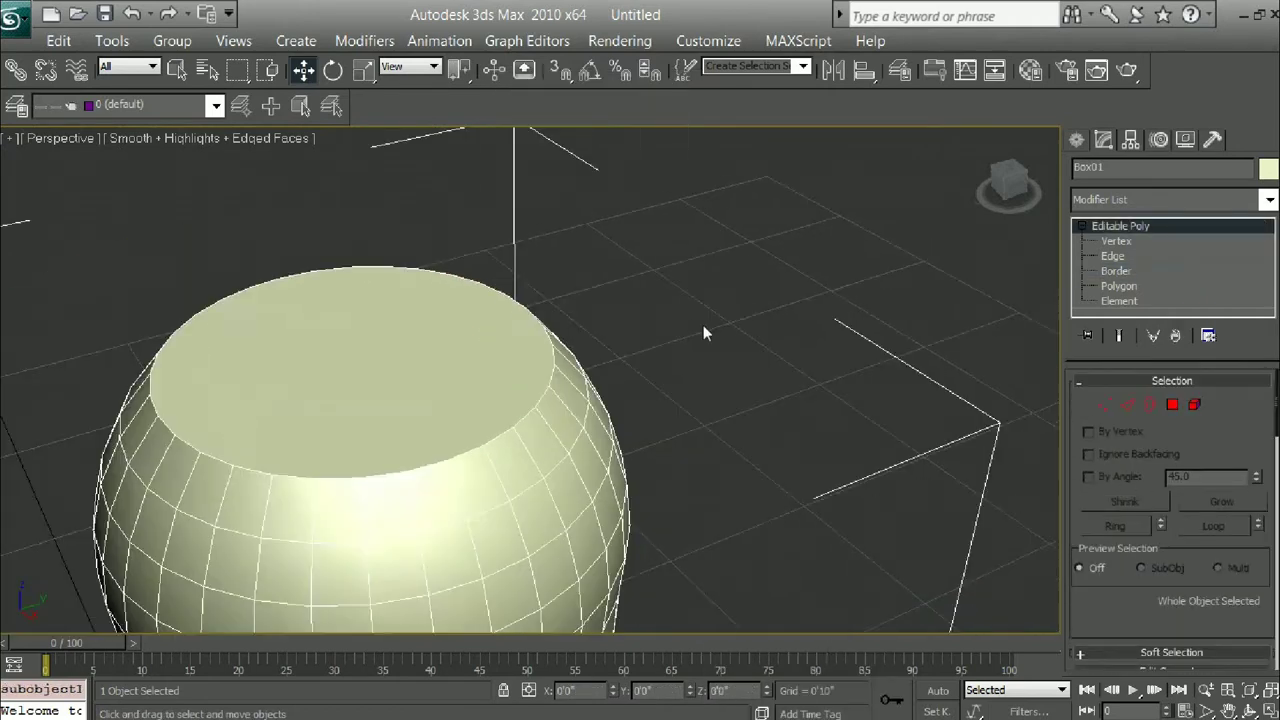
pyautogui.moveTo(703, 325); pyautogui.dragTo(463, 340, button='middle')
# Step: Inset the top cap polygon by 0'0 2/32" to leave a thin rim
pyautogui.click(1170, 404)
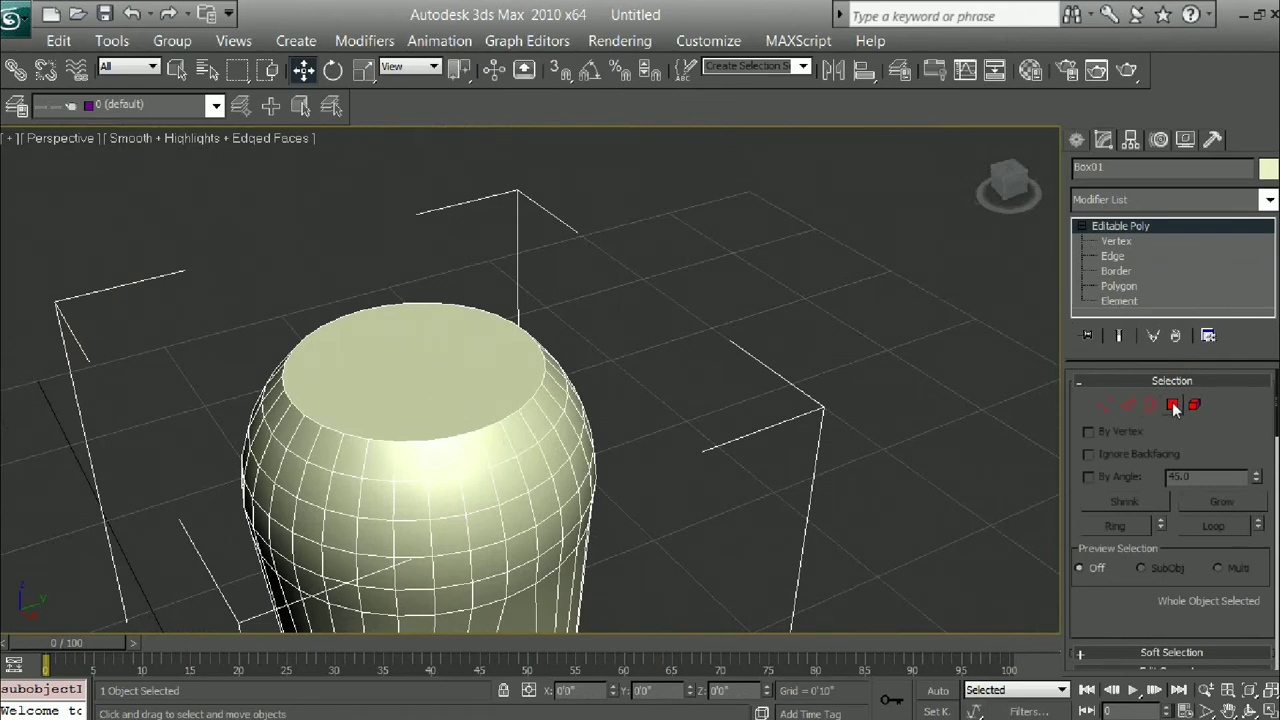
pyautogui.click(474, 366)
pyautogui.scroll(-3, 1122, 553)
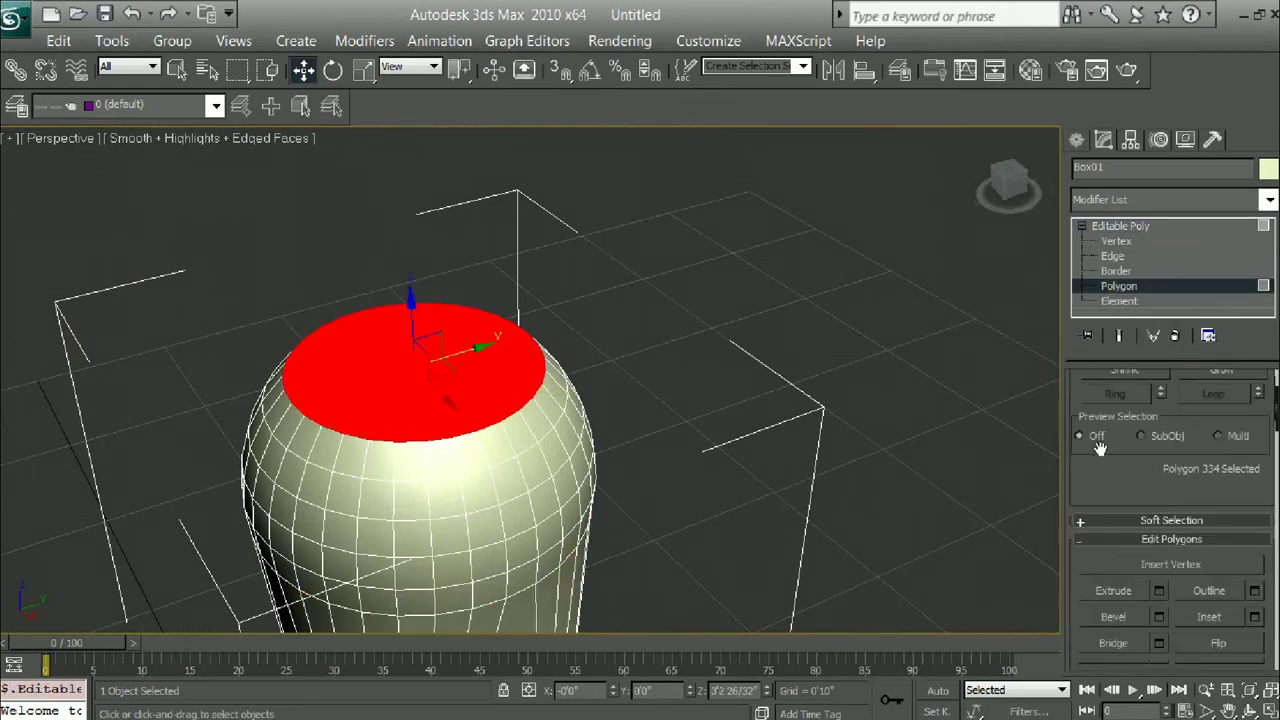
pyautogui.scroll(-1, 1100, 449)
pyautogui.click(1256, 566)
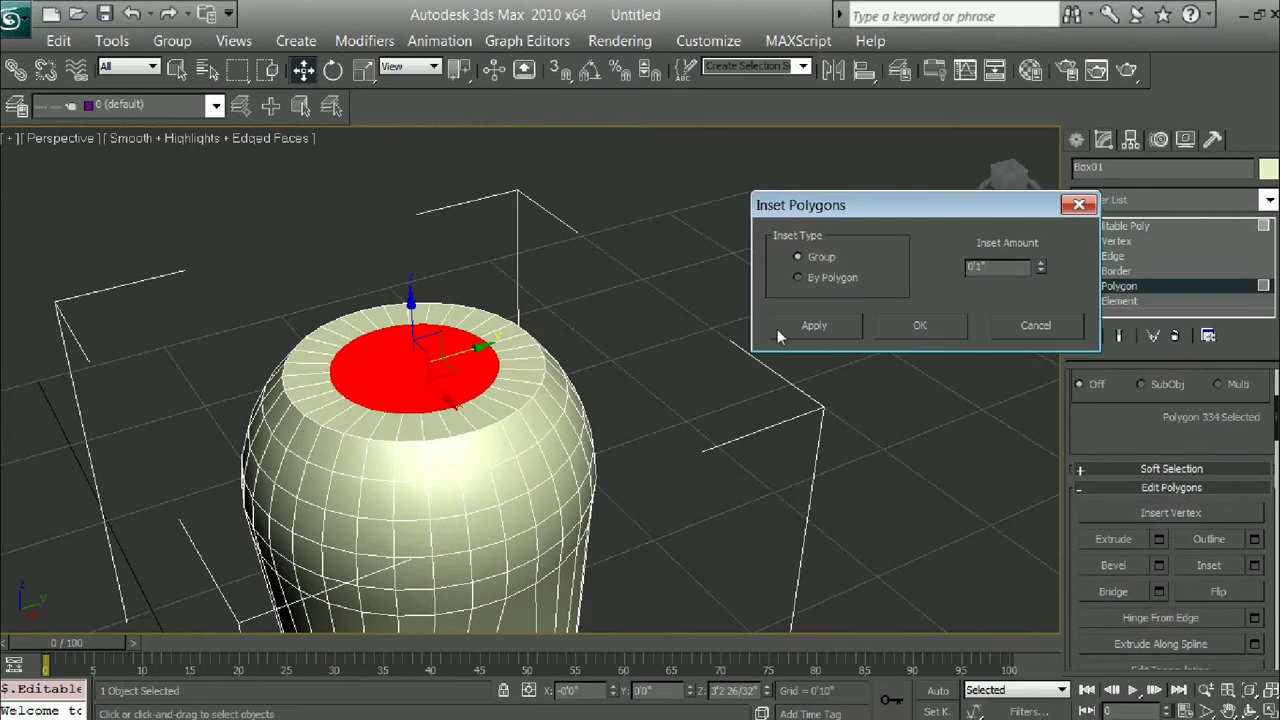
pyautogui.moveTo(1042, 268); pyautogui.dragTo(1035, 354)
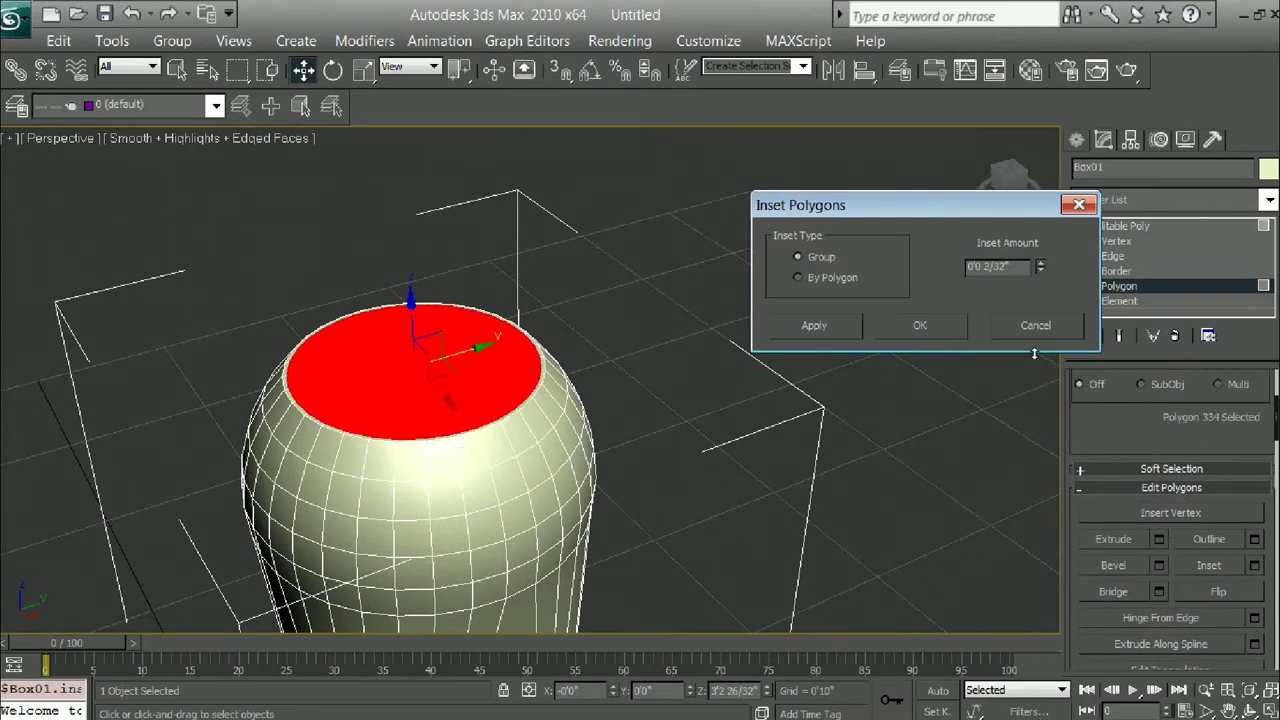
pyautogui.click(839, 323)
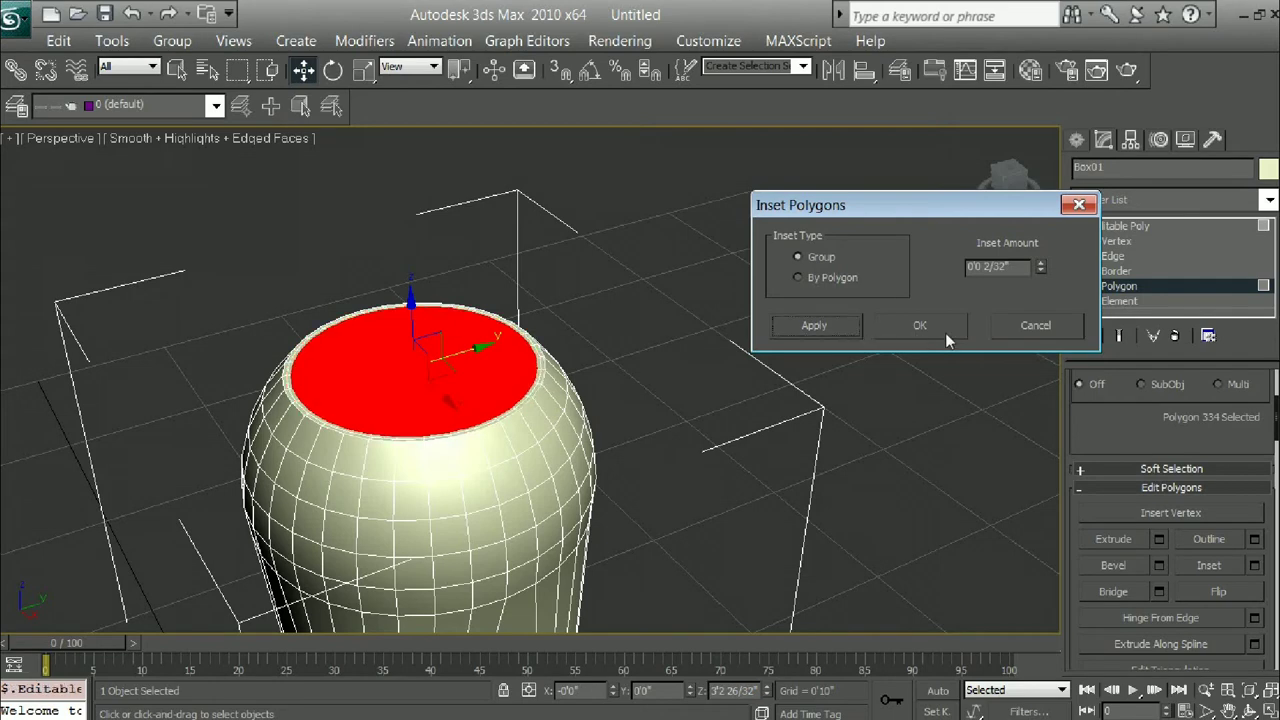
pyautogui.click(1024, 324)
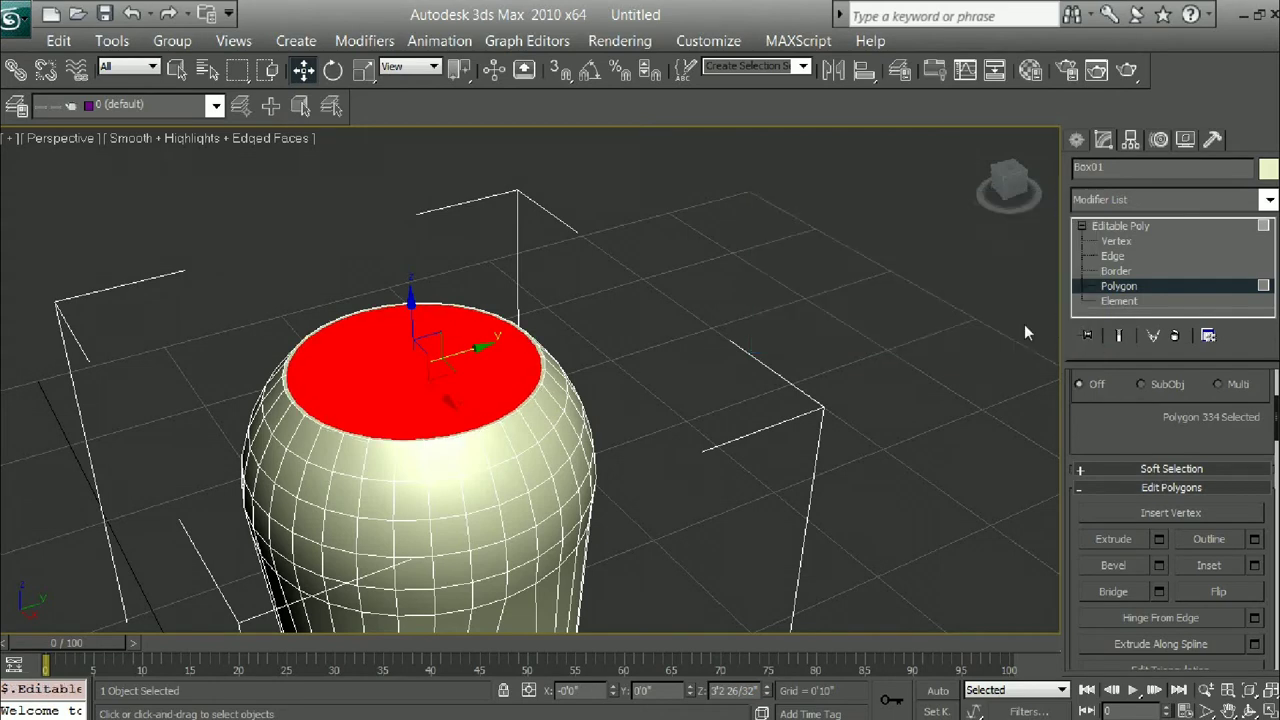
# Step: Extrude the inset cap inward by -0'2 15/32" along Local Normal to sink it
pyautogui.click(1158, 539)
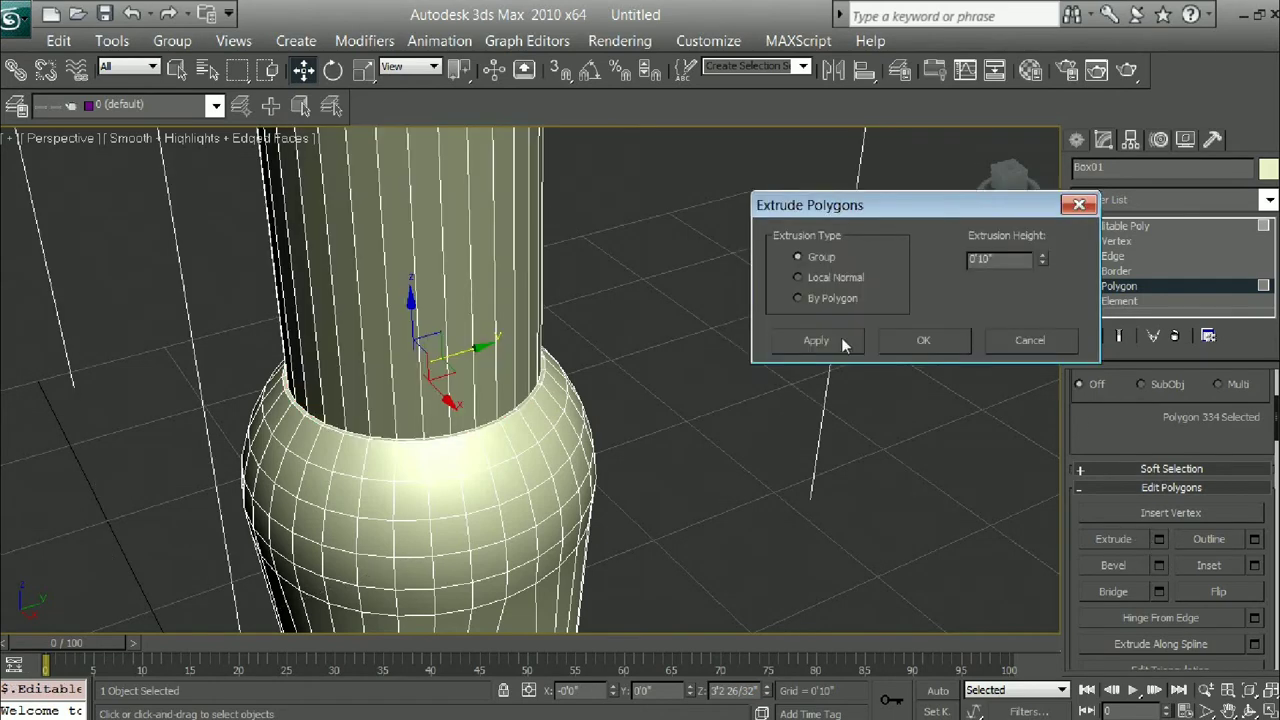
pyautogui.click(839, 281)
pyautogui.moveTo(1041, 264)
pyautogui.mouseDown()
pyautogui.moveTo(1029, 397)
pyautogui.moveTo(1002, 380)
pyautogui.mouseUp()
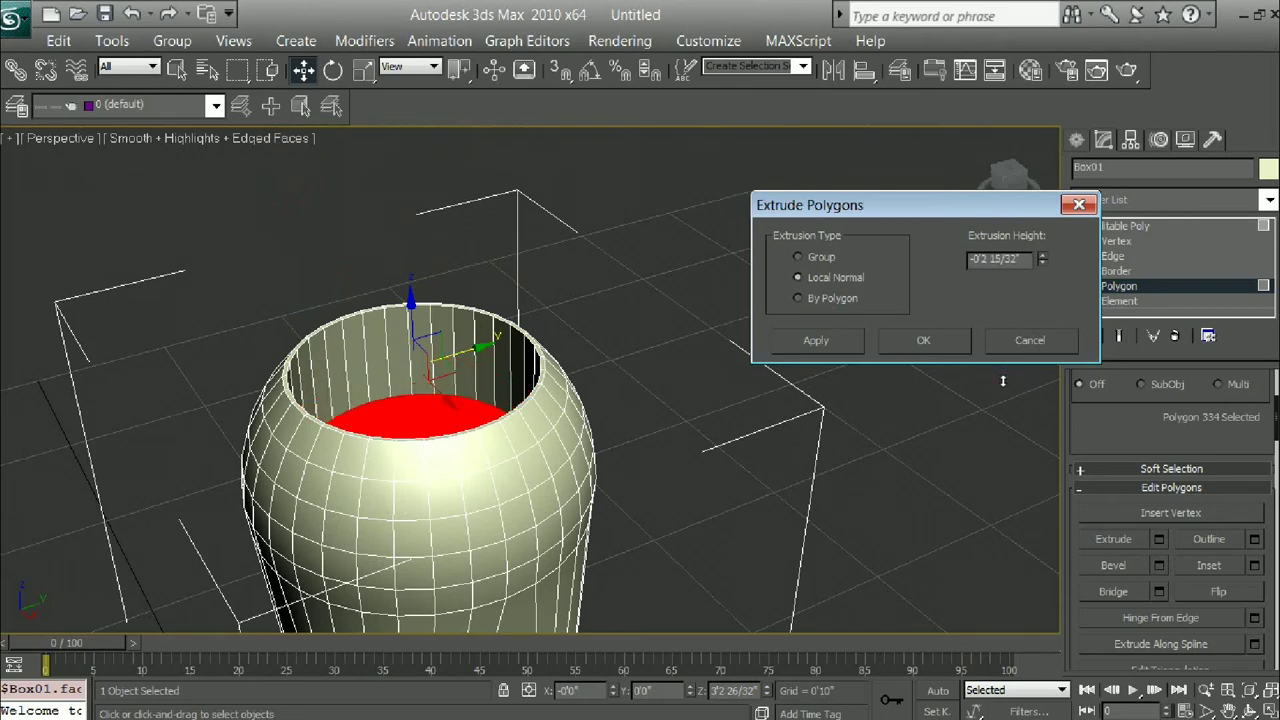
pyautogui.click(838, 341)
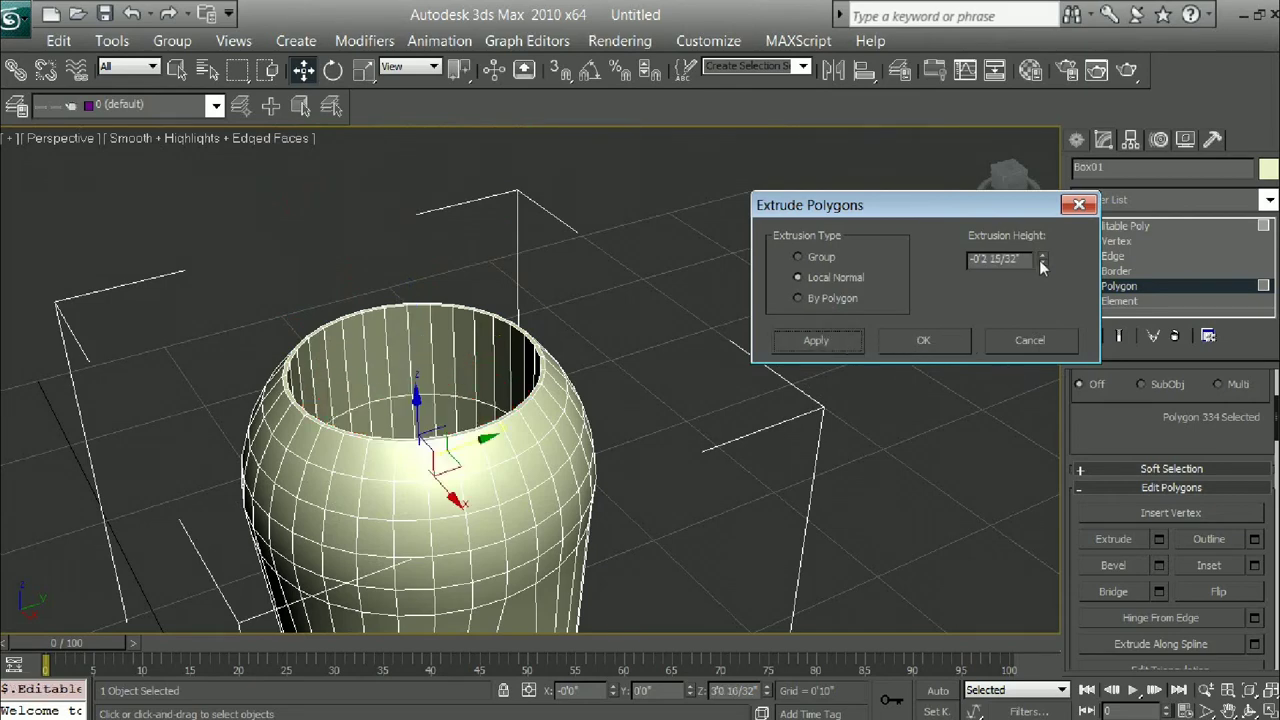
pyautogui.click(1014, 336)
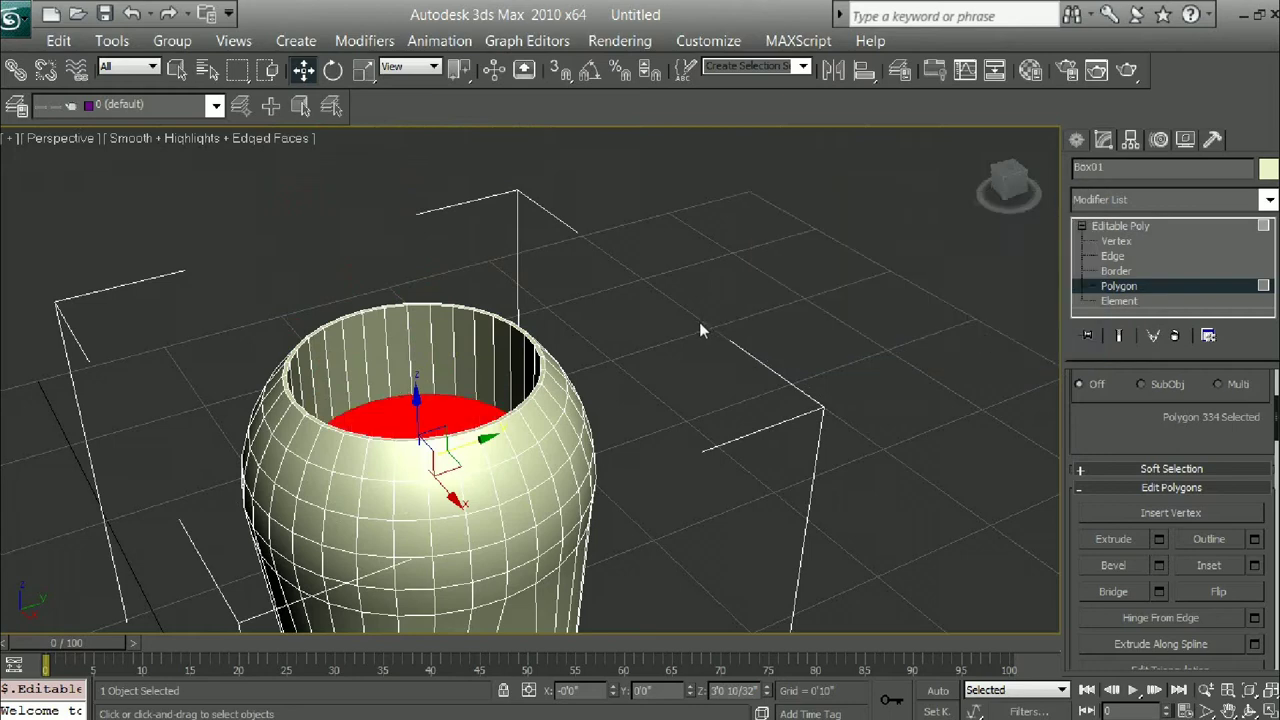
pyautogui.keyDown('alt'); pyautogui.moveTo(699, 322); pyautogui.dragTo(621, 327, button='middle'); pyautogui.keyUp('alt')
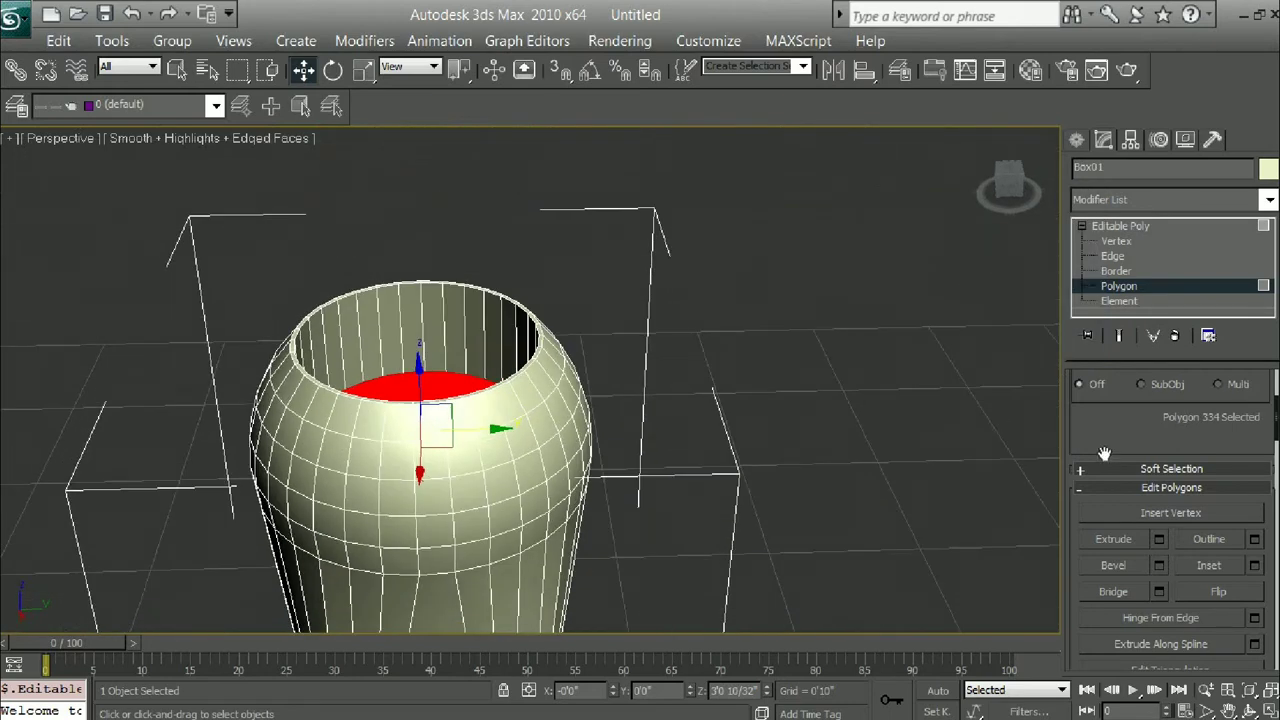
# Step: Connect the outer wall's vertical edge ring with a new loop slid up near the rim
pyautogui.rightClick(672, 345)
pyautogui.click(655, 340)
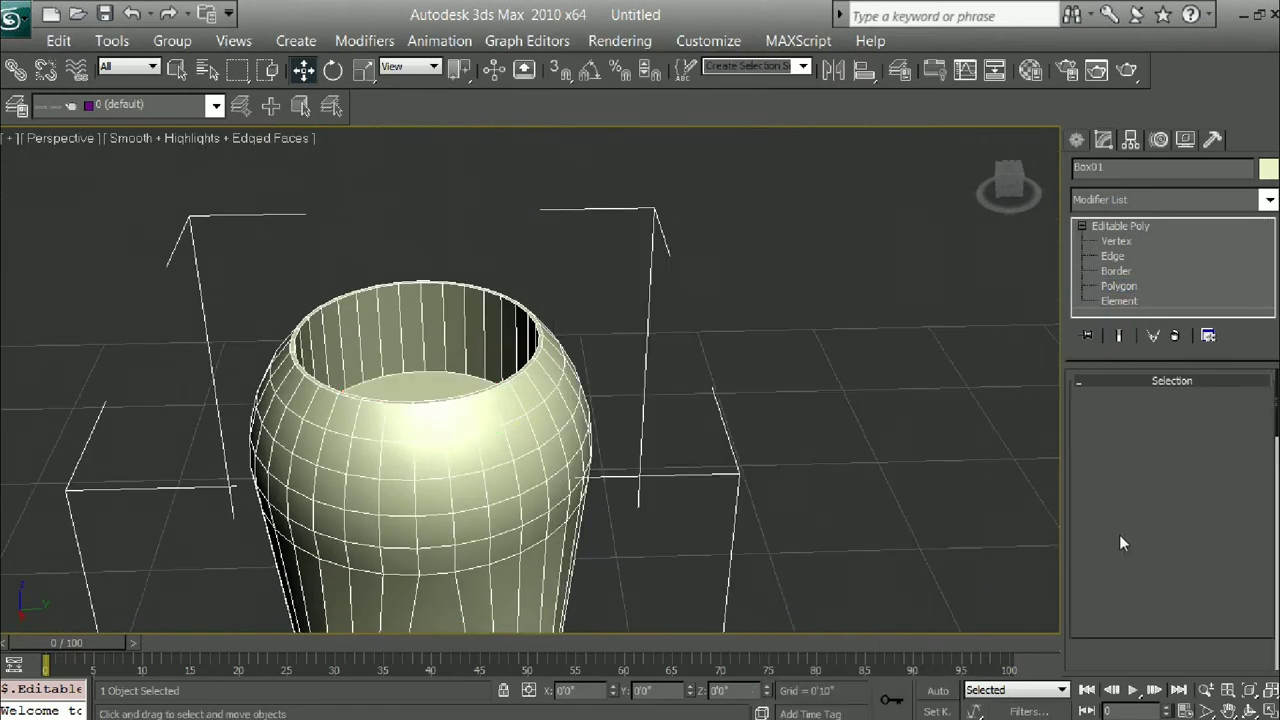
pyautogui.click(1127, 404)
pyautogui.doubleClick(519, 399)
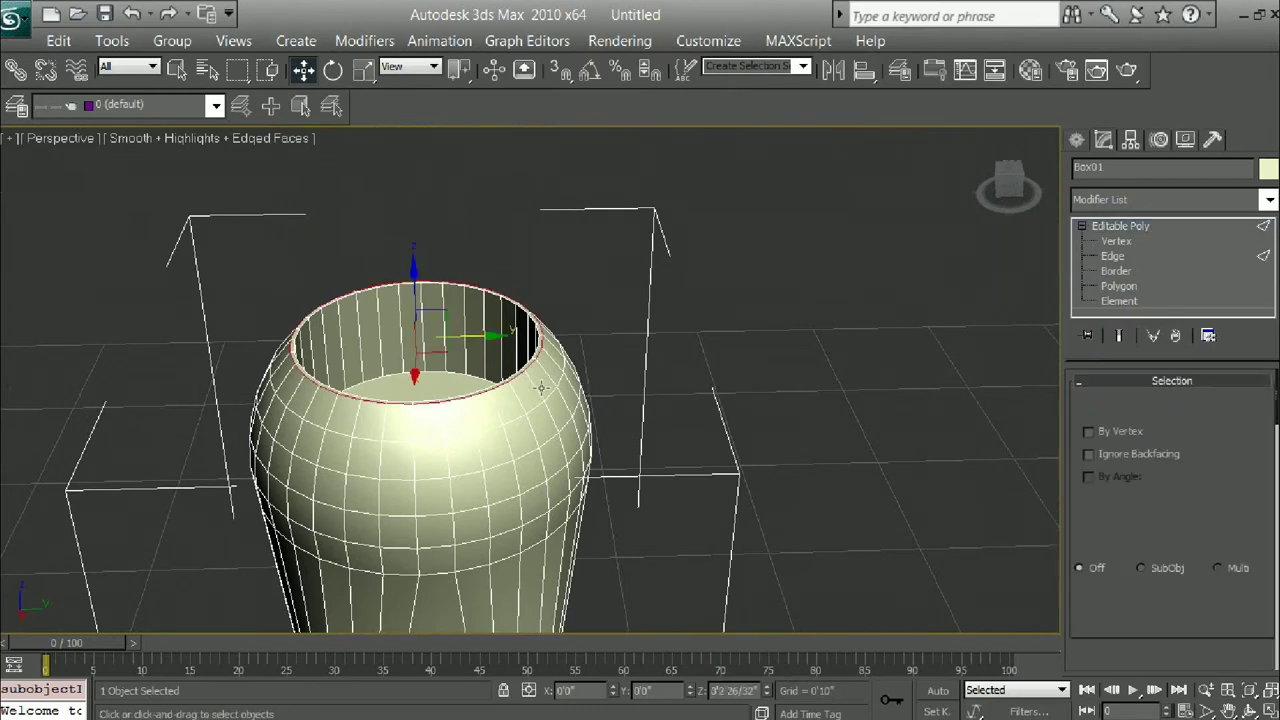
pyautogui.click(519, 399)
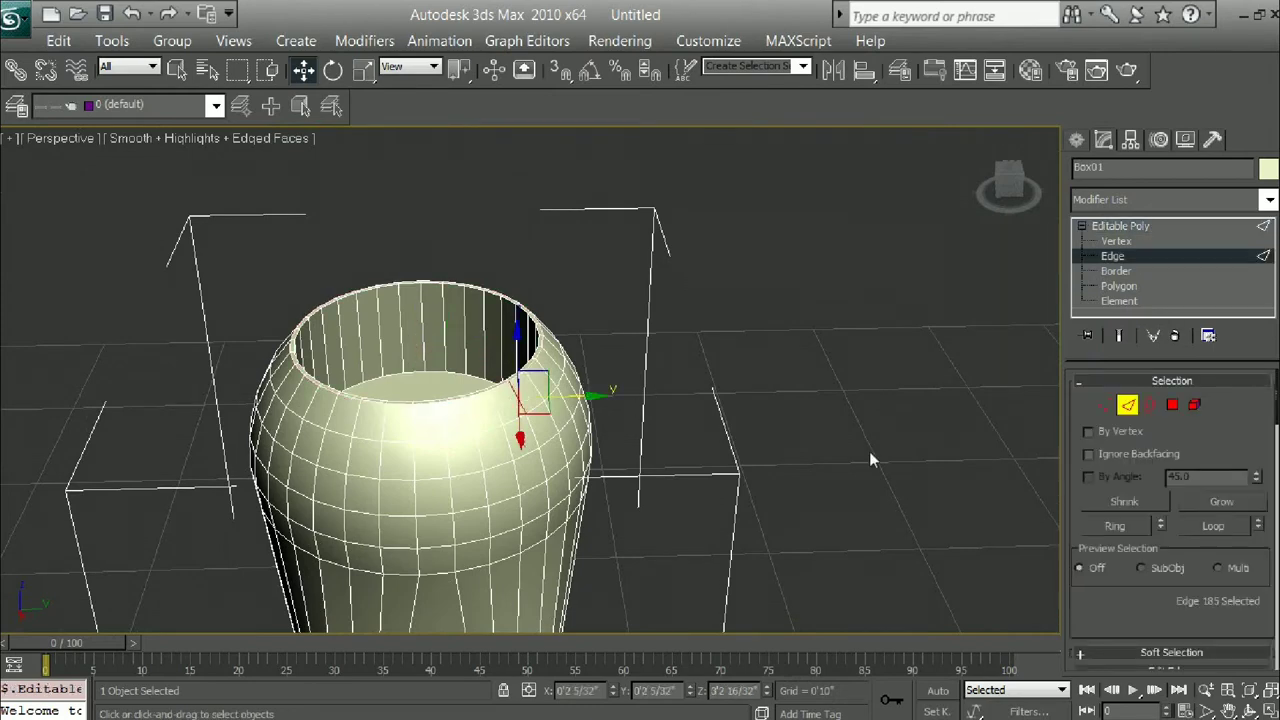
pyautogui.click(1105, 522)
pyautogui.rightClick(902, 395)
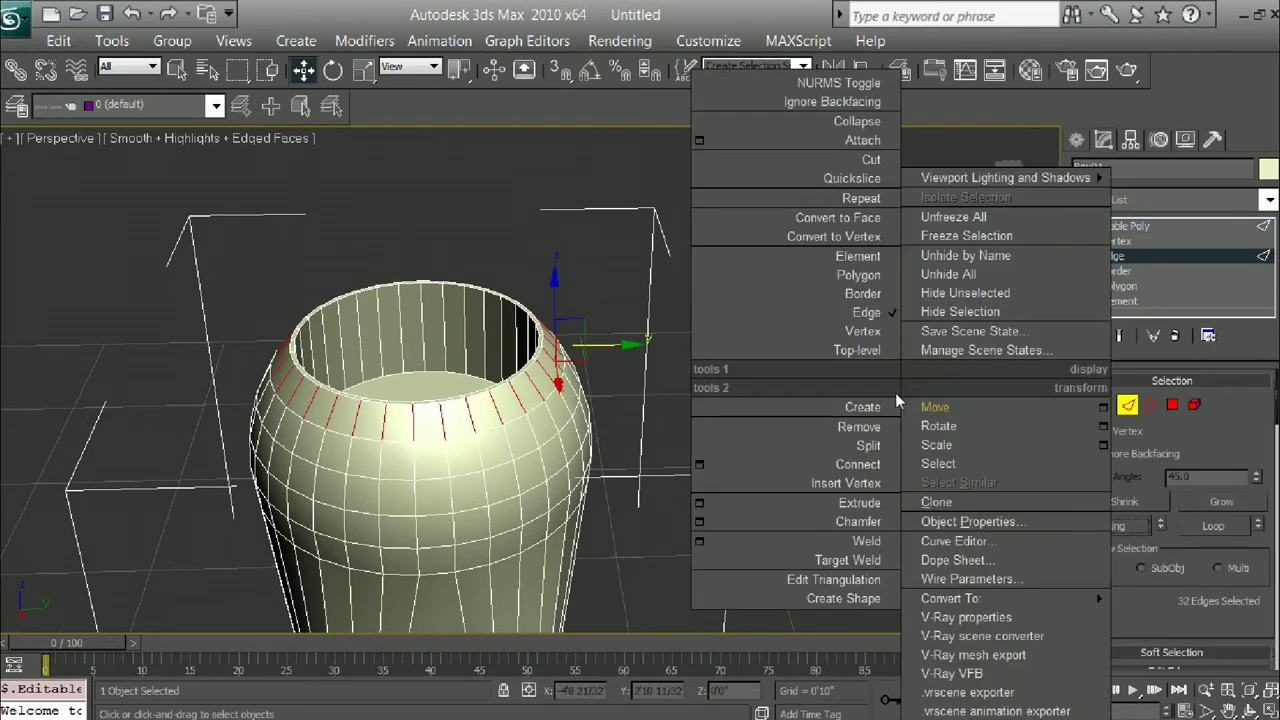
pyautogui.click(699, 465)
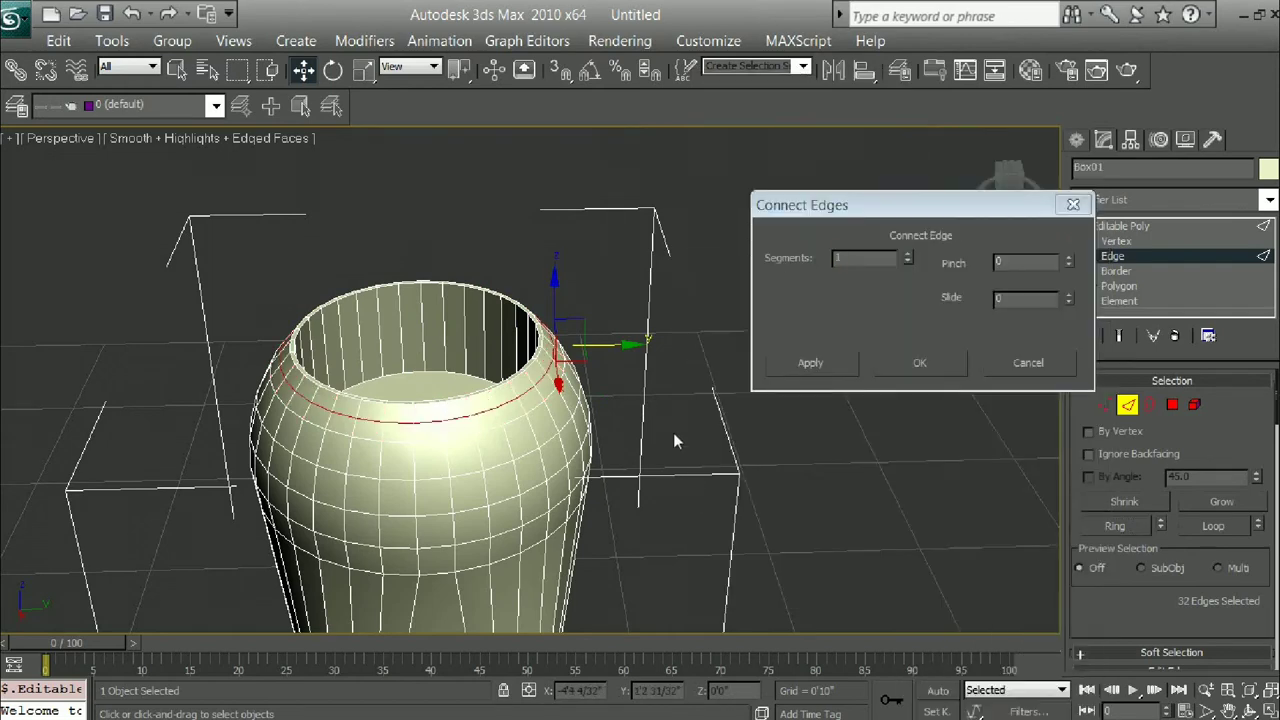
pyautogui.scroll(2, 719, 320)
pyautogui.scroll(2, 562, 342)
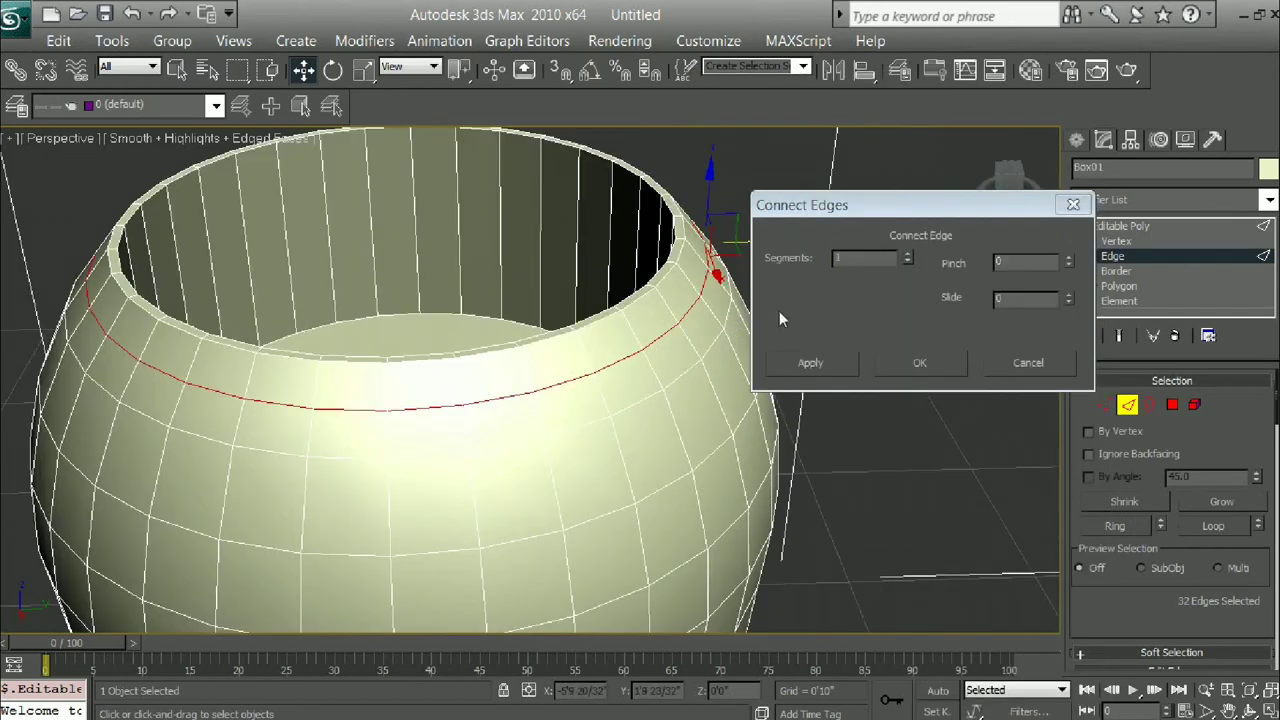
pyautogui.moveTo(1066, 300); pyautogui.dragTo(1029, 453)
pyautogui.click(883, 367)
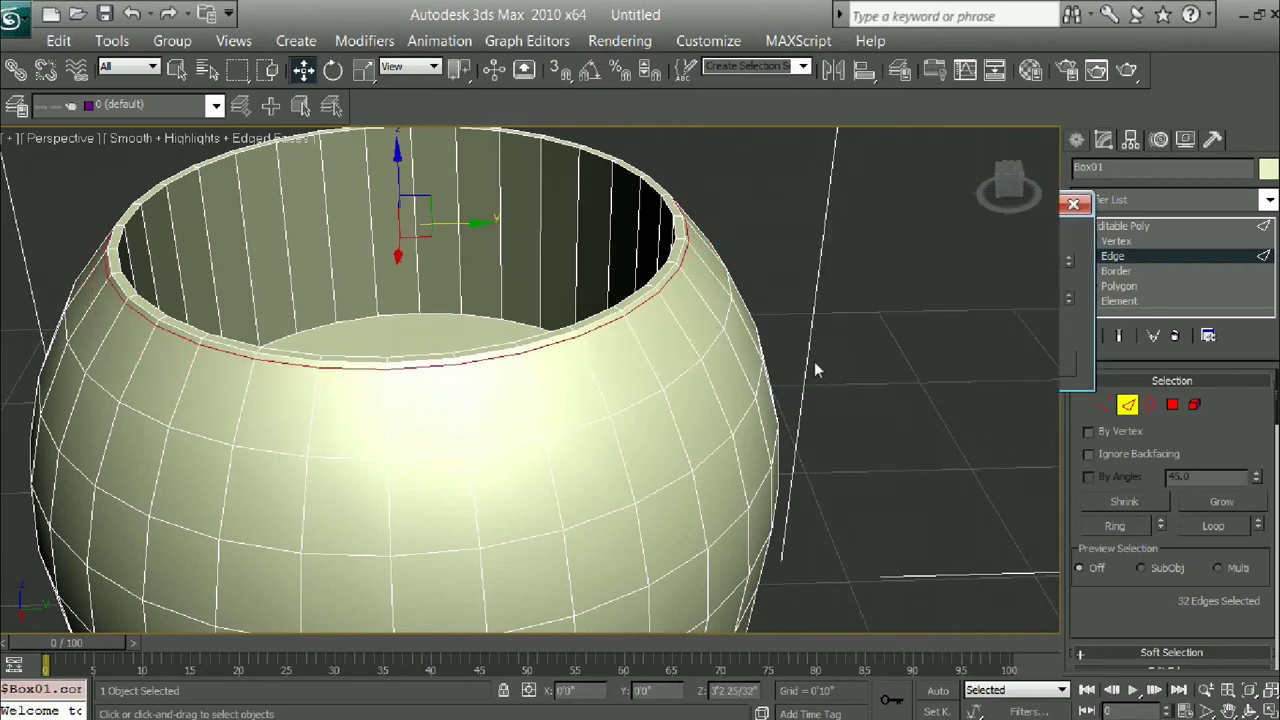
# Step: Add a matching connected edge loop on the inner wall, slid up close to the lip
pyautogui.click(610, 220)
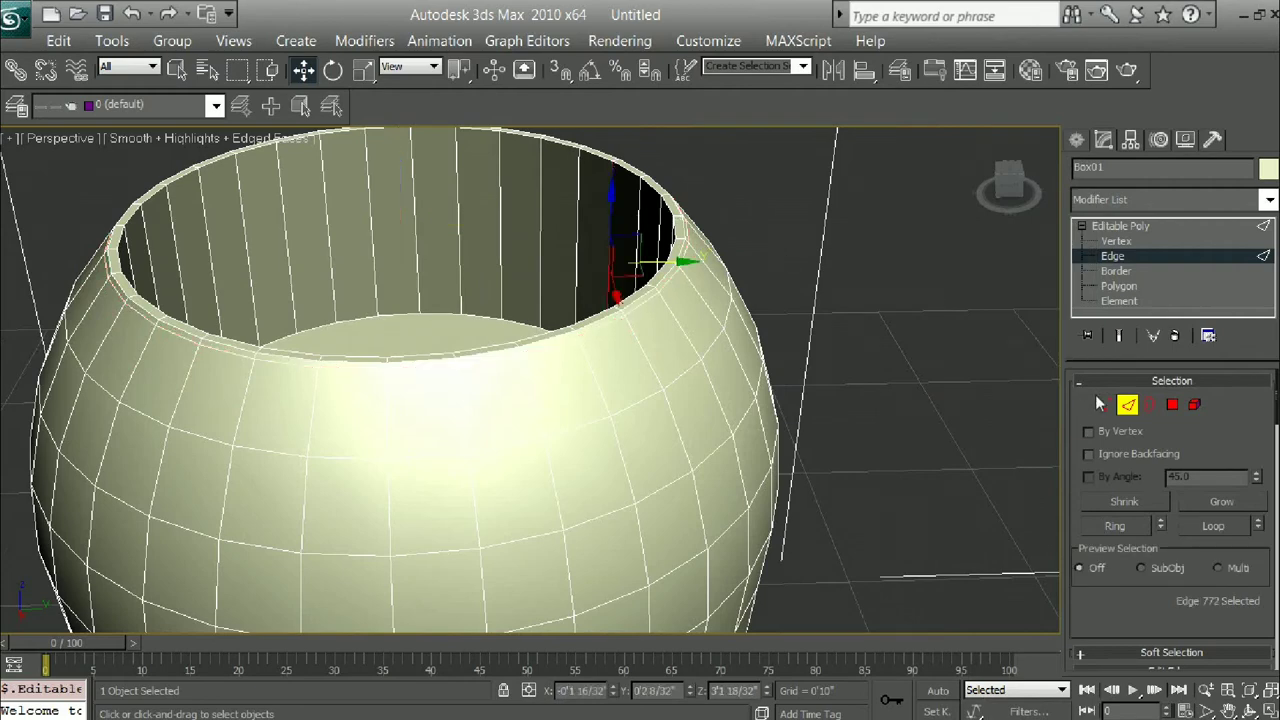
pyautogui.click(1125, 524)
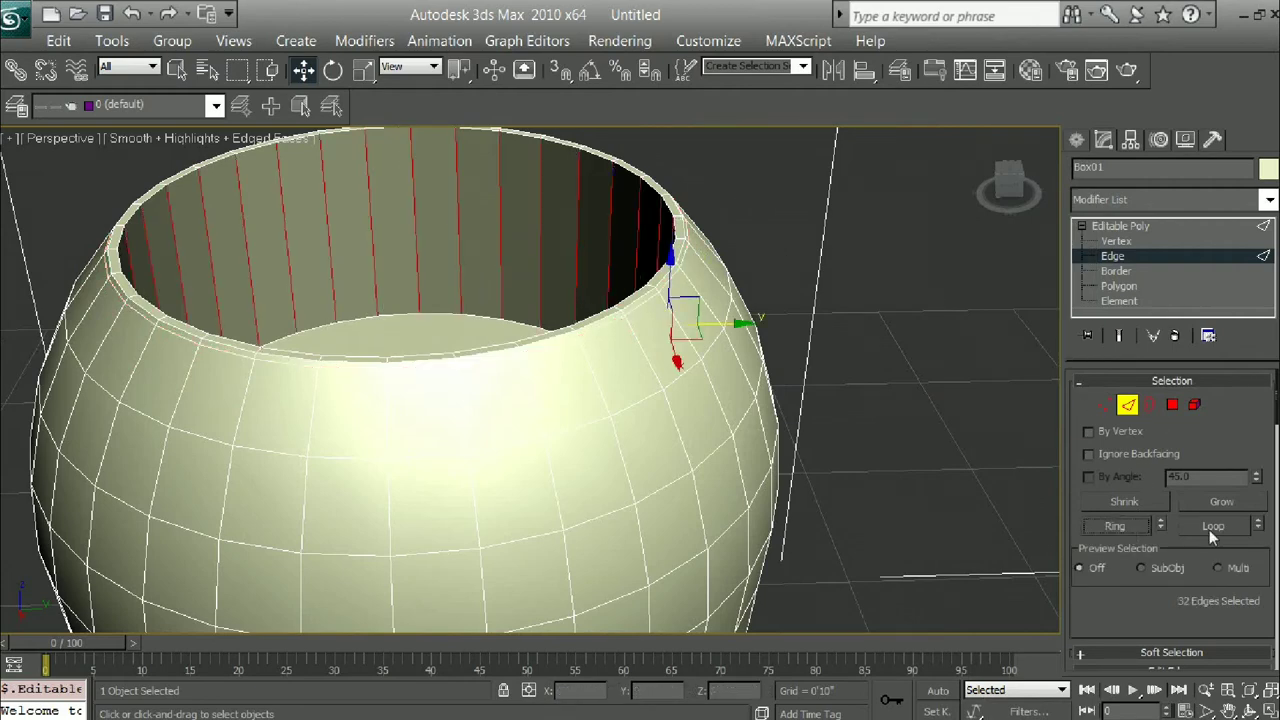
pyautogui.rightClick(735, 318)
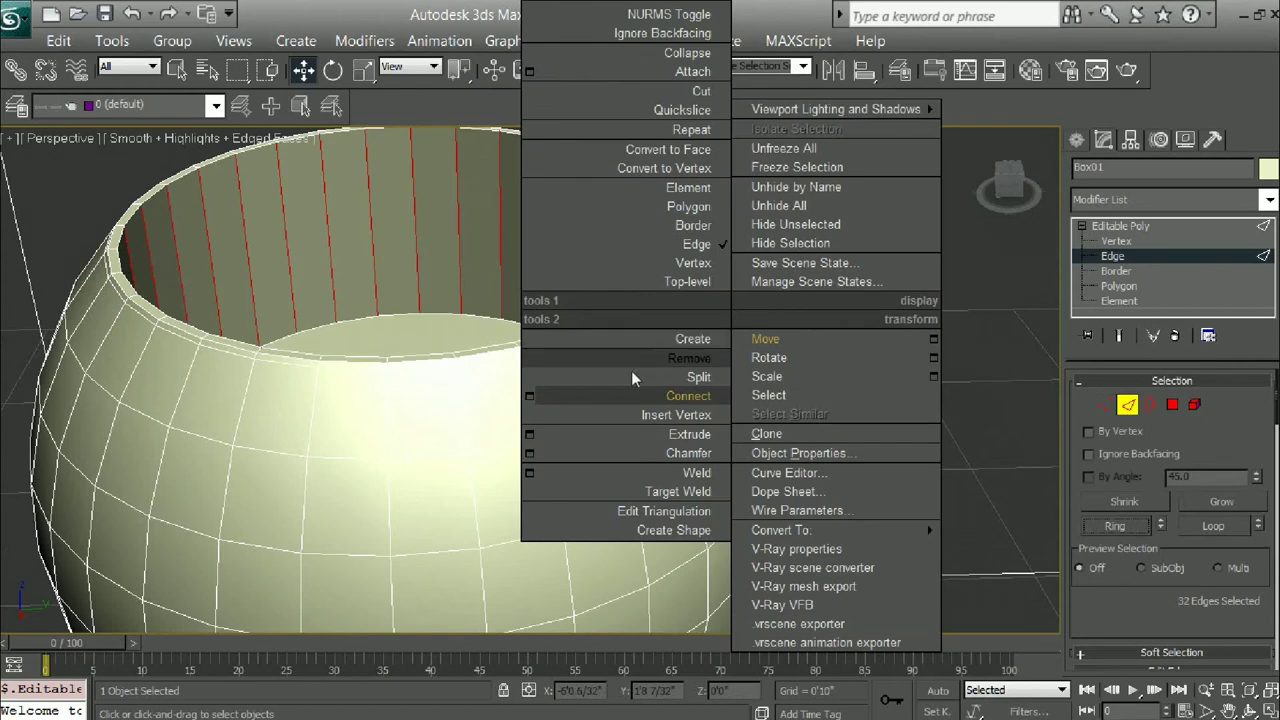
pyautogui.click(535, 399)
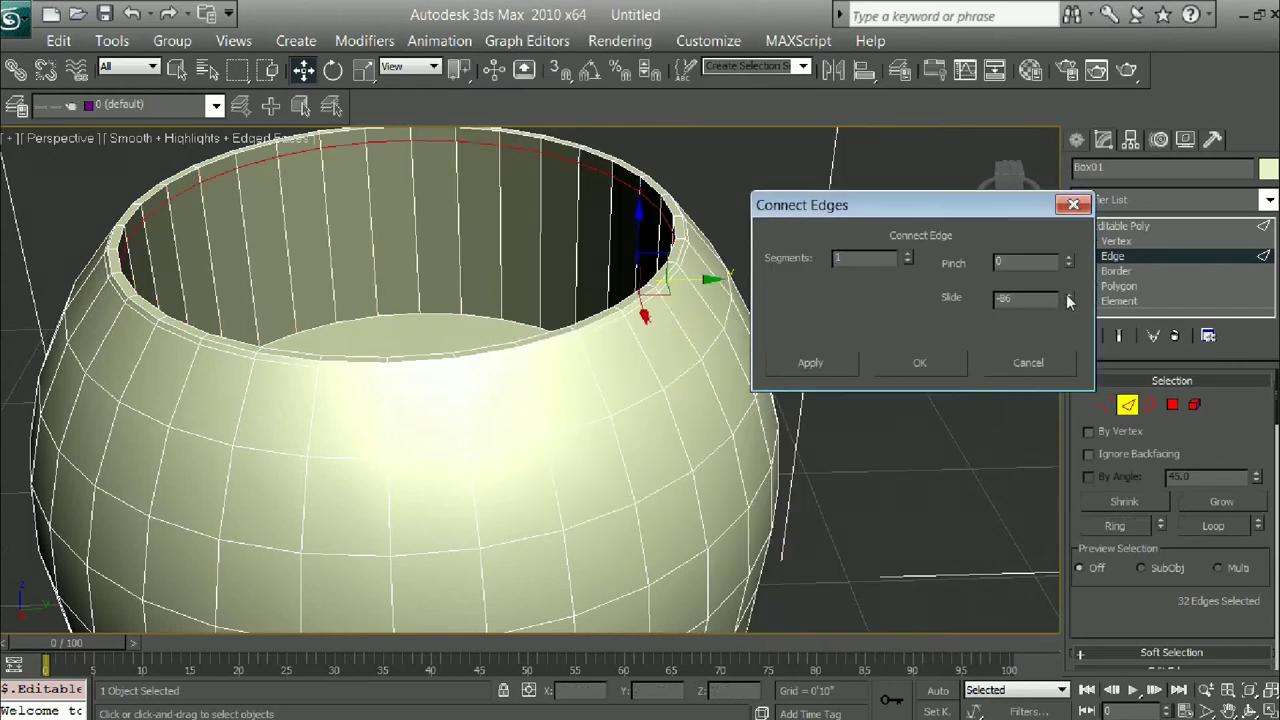
pyautogui.moveTo(1067, 297); pyautogui.dragTo(1055, 314)
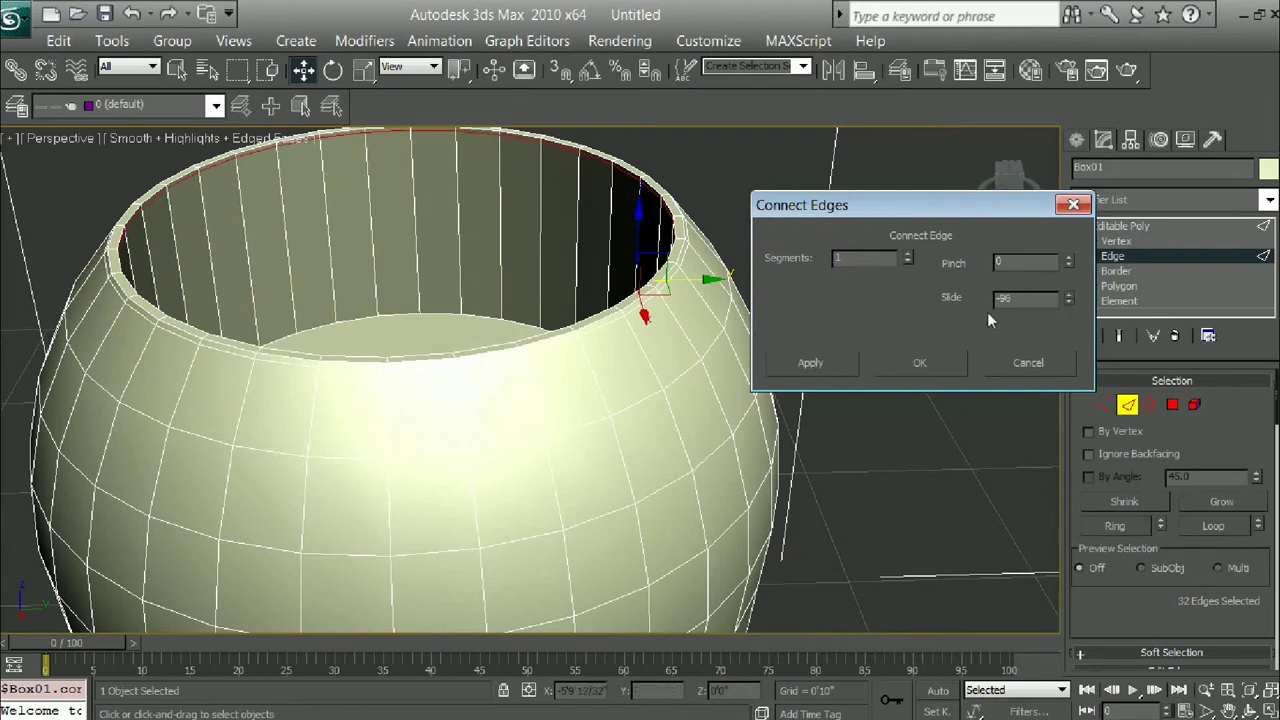
pyautogui.click(928, 362)
pyautogui.rightClick(881, 327)
# Step: Turn on Use NURMS Subdivision and look down into the smoothed vase
pyautogui.click(770, 284)
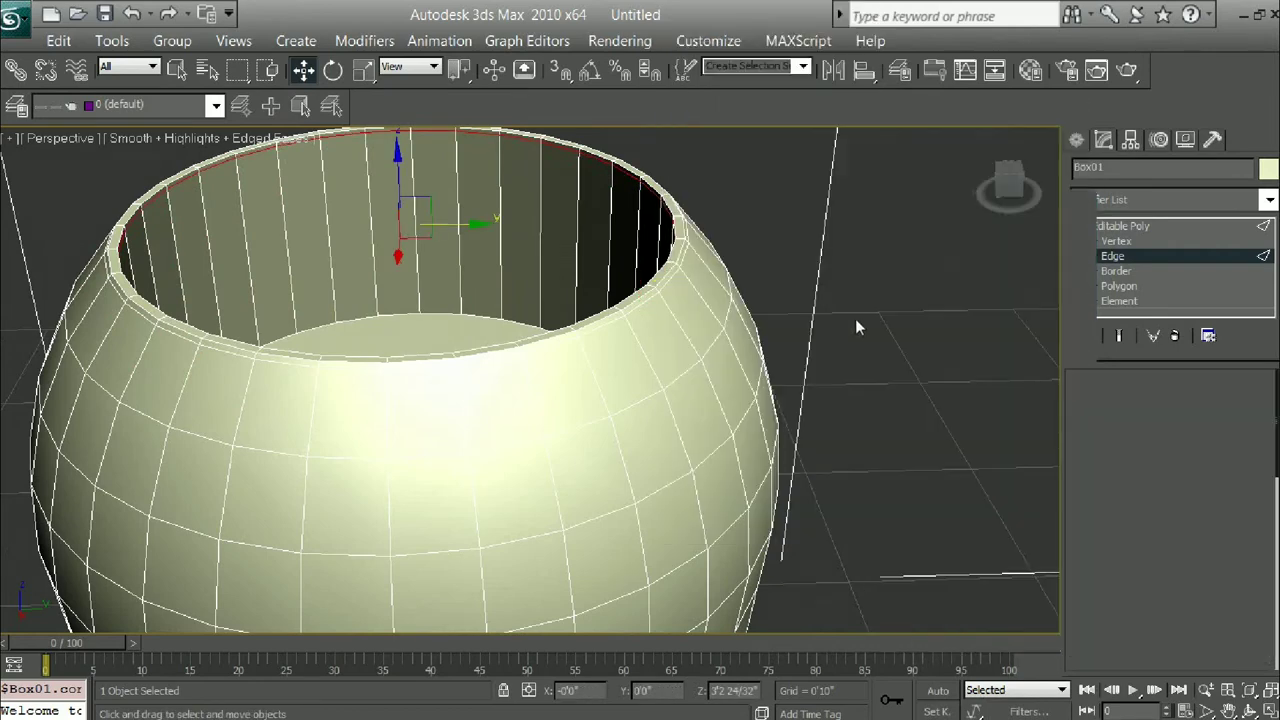
pyautogui.scroll(-5, 1145, 581)
pyautogui.scroll(-5, 1153, 463)
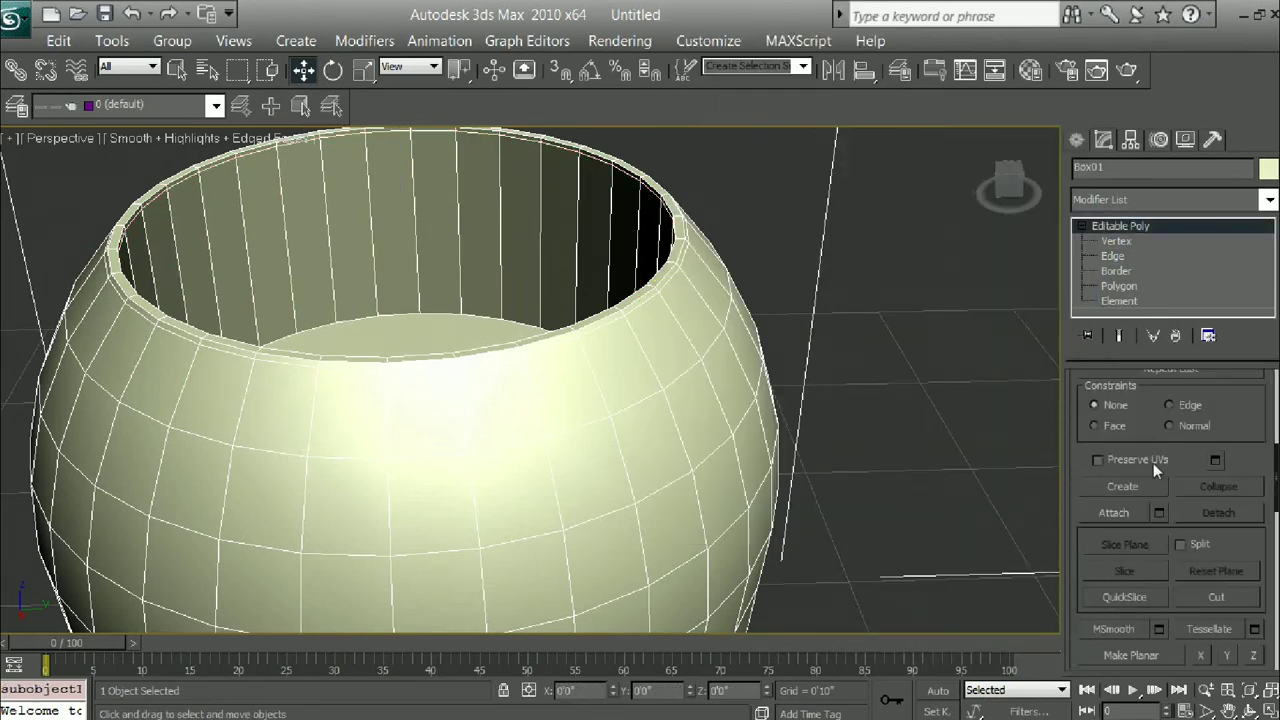
pyautogui.scroll(-5, 1162, 490)
pyautogui.scroll(-5, 1162, 490)
pyautogui.scroll(-2, 1162, 535)
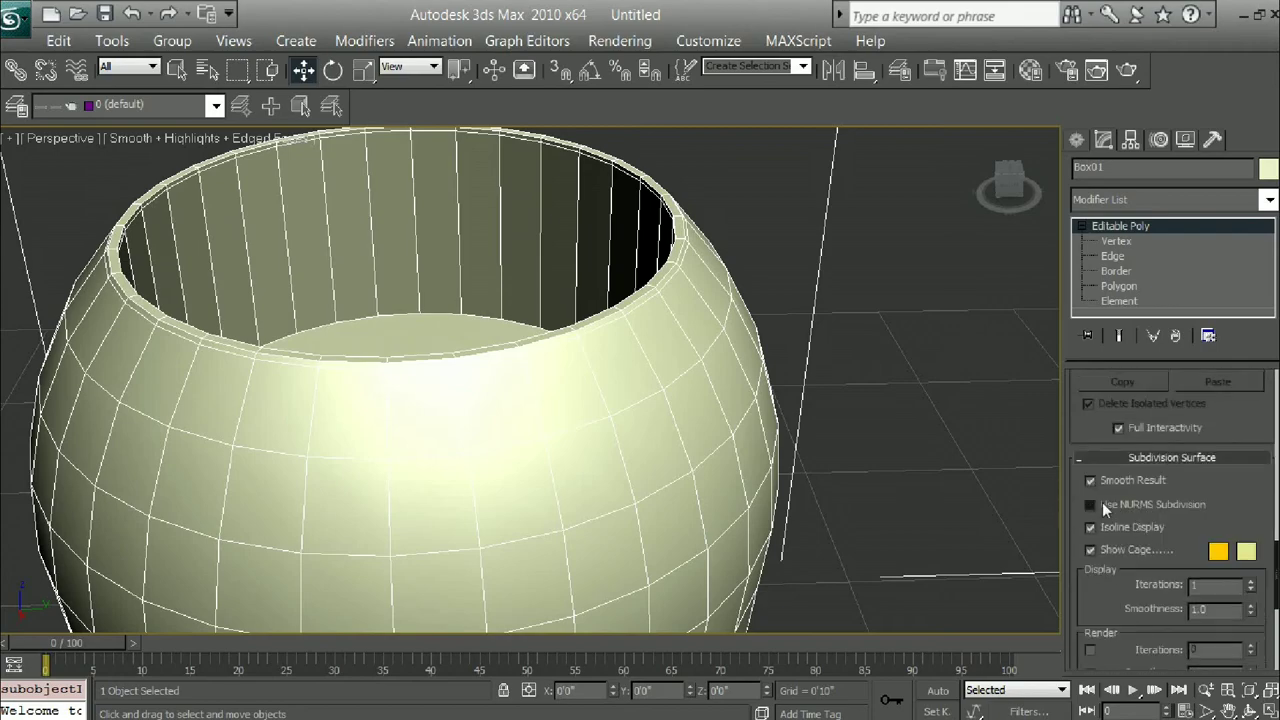
pyautogui.click(1091, 505)
pyautogui.scroll(-1, 910, 410)
pyautogui.scroll(-4, 907, 407)
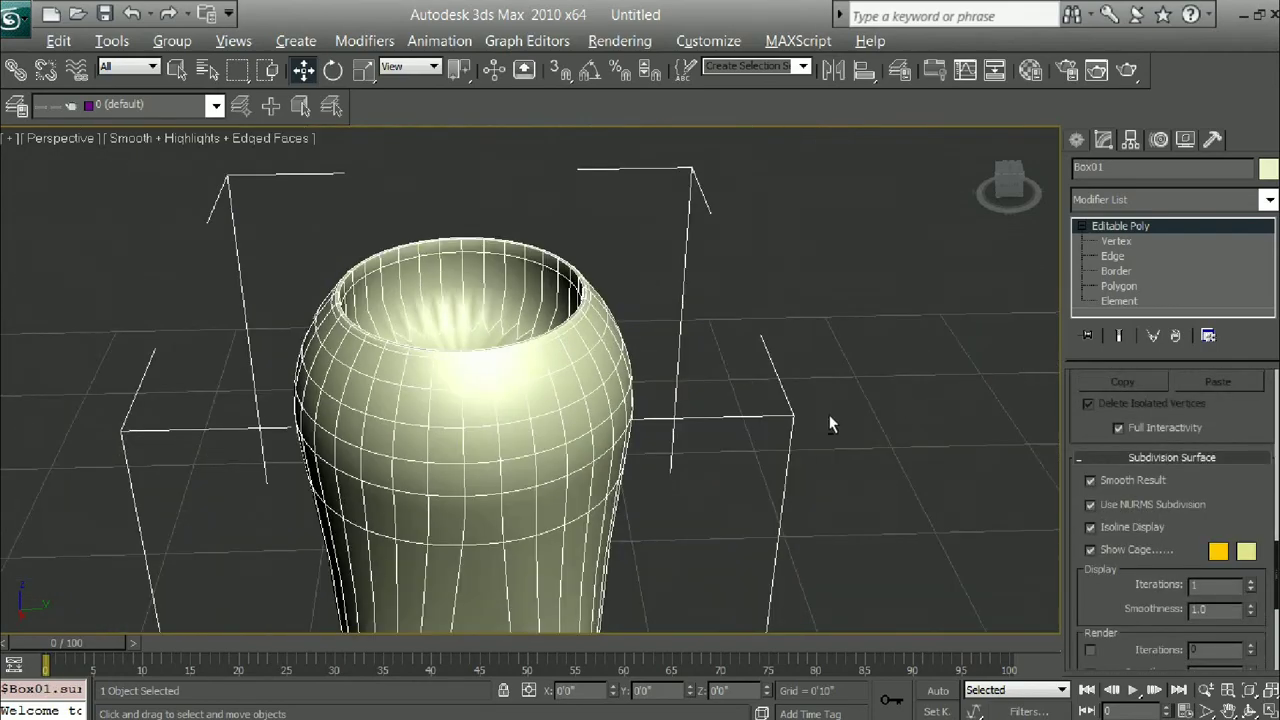
pyautogui.moveTo(829, 424)
pyautogui.keyDown('alt'); pyautogui.mouseDown(button='middle')
pyautogui.moveTo(801, 450)
pyautogui.moveTo(831, 381)
pyautogui.moveTo(743, 373)
pyautogui.moveTo(802, 302)
pyautogui.mouseUp(button='middle'); pyautogui.keyUp('alt')
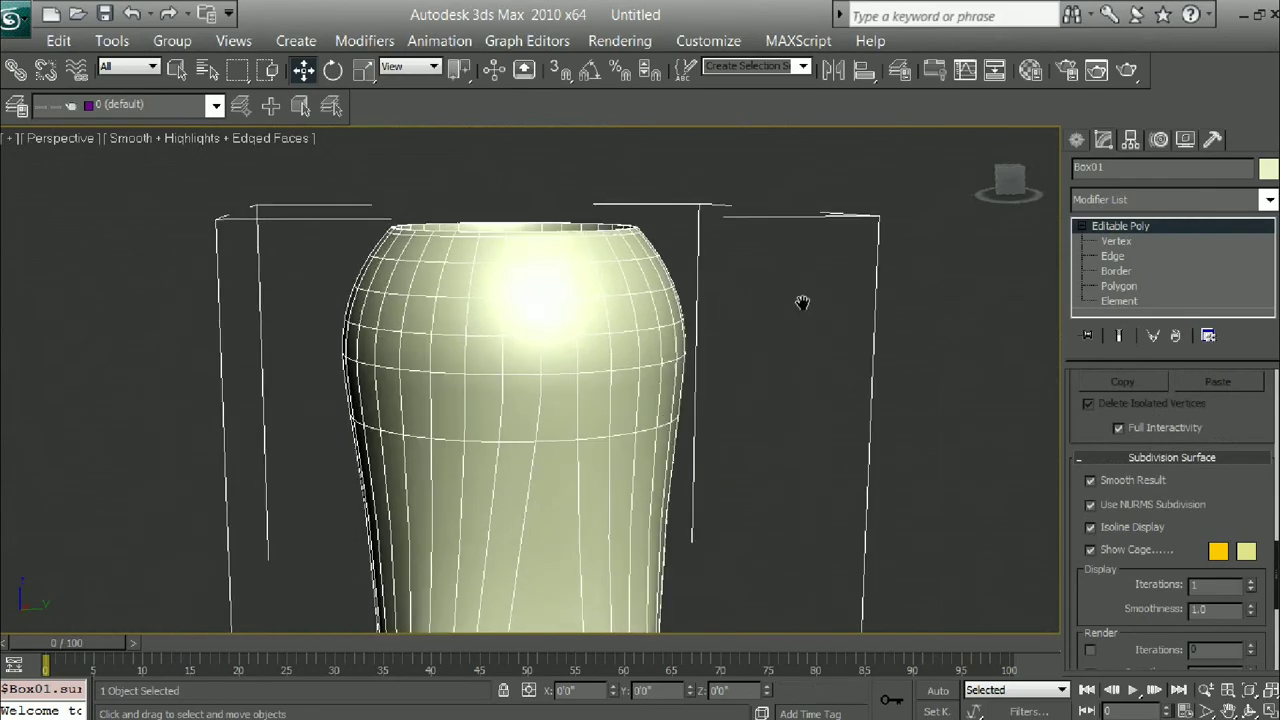
pyautogui.scroll(-5, 735, 412)
pyautogui.scroll(1, 640, 377)
pyautogui.scroll(4, 655, 415)
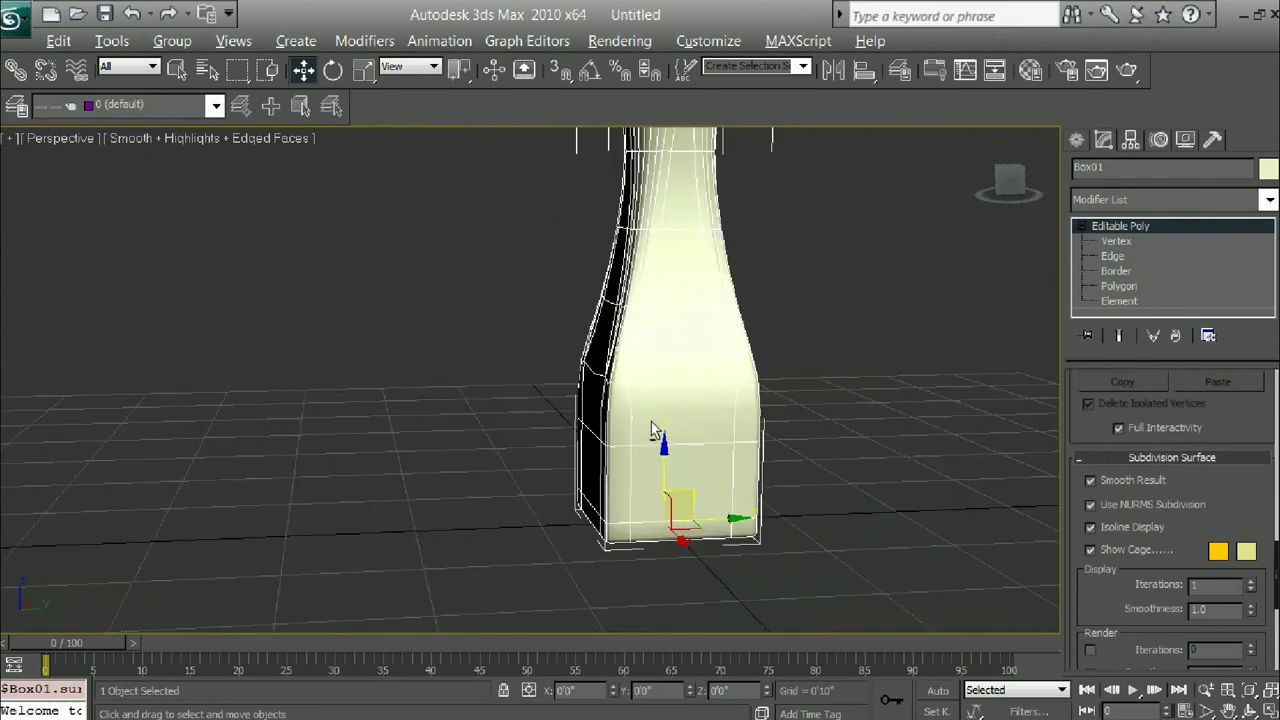
# Step: Orbit to a low angle, hide edged faces, and turn NURMS smoothing back off
pyautogui.moveTo(655, 430)
pyautogui.keyDown('alt'); pyautogui.mouseDown(button='middle')
pyautogui.moveTo(548, 400)
pyautogui.moveTo(603, 423)
pyautogui.moveTo(680, 343)
pyautogui.moveTo(607, 430)
pyautogui.moveTo(565, 280)
pyautogui.mouseUp(button='middle'); pyautogui.keyUp('alt')
pyautogui.scroll(-3, 607, 430)
pyautogui.scroll(4, 565, 280)
pyautogui.scroll(-1, 545, 368)
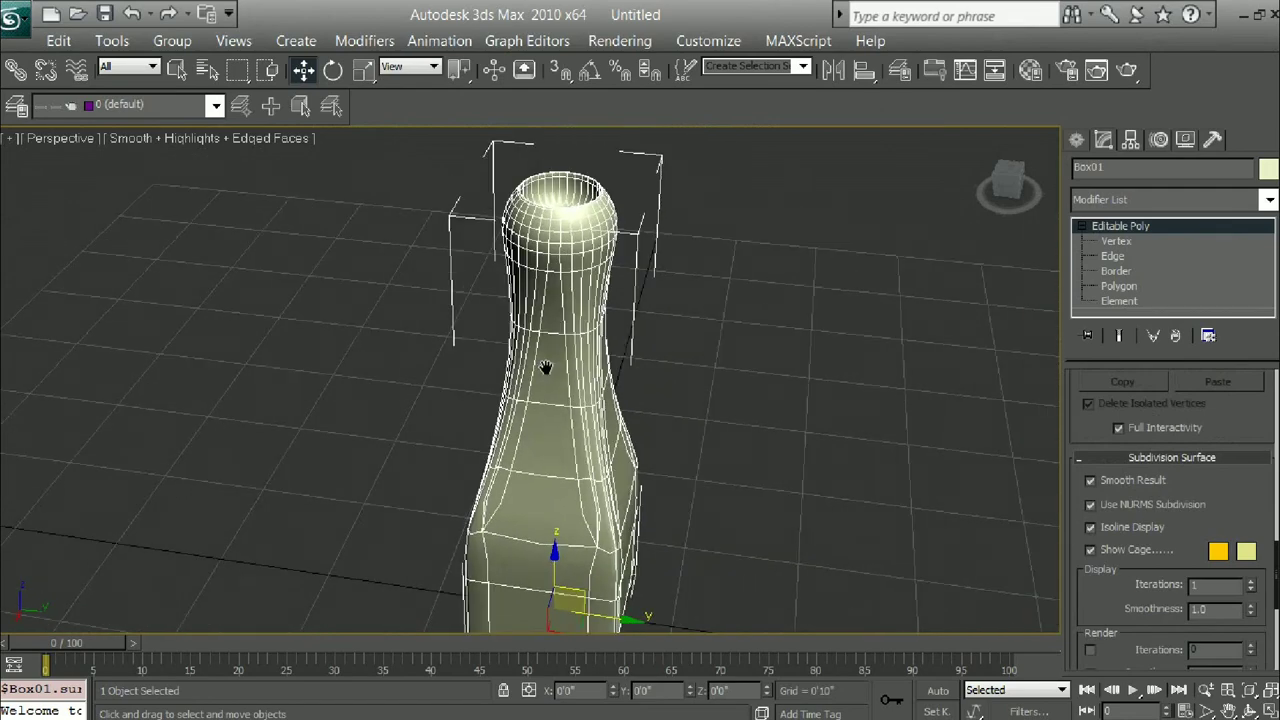
pyautogui.press('F4')
pyautogui.moveTo(597, 349)
pyautogui.mouseDown(button='middle')
pyautogui.moveTo(548, 345)
pyautogui.moveTo(580, 286)
pyautogui.moveTo(494, 284)
pyautogui.moveTo(531, 284)
pyautogui.moveTo(586, 349)
pyautogui.moveTo(587, 415)
pyautogui.mouseUp(button='middle')
pyautogui.click(1090, 504)
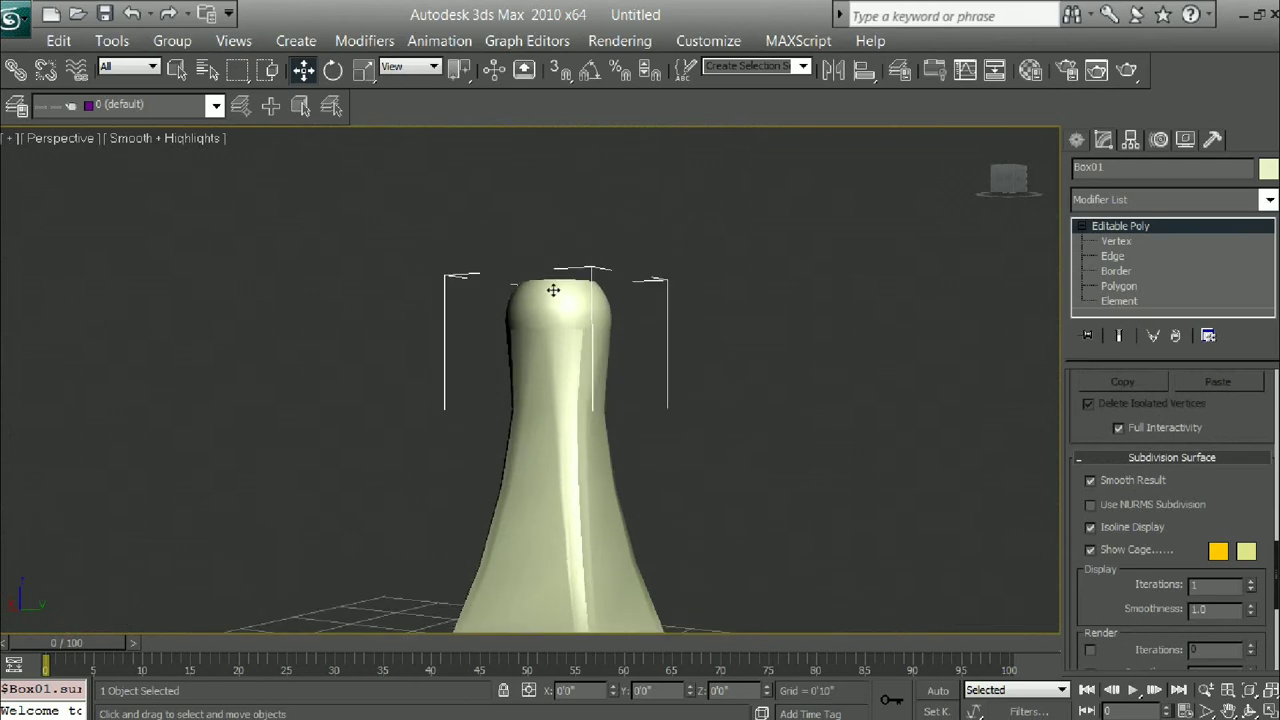
# Step: Switch to Front view with edged faces shown to inspect the vase top
pyautogui.scroll(3, 553, 290)
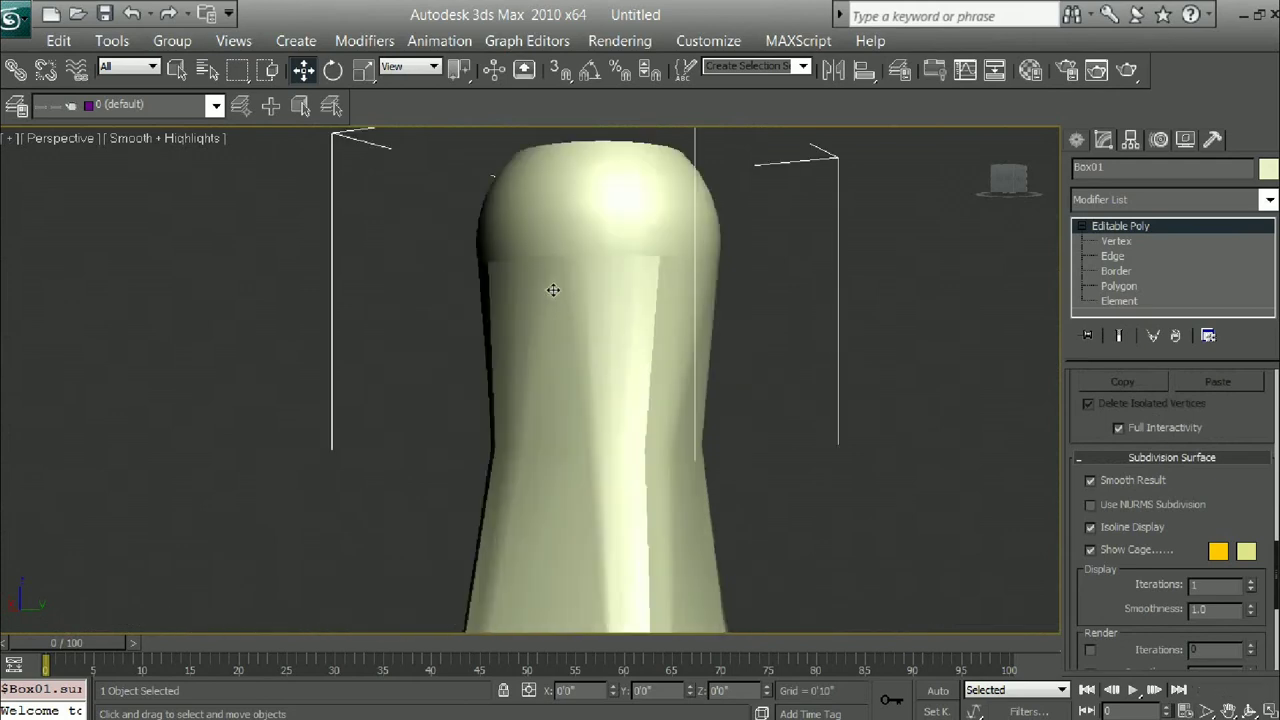
pyautogui.press('f')
pyautogui.scroll(5, 555, 280)
pyautogui.moveTo(572, 254)
pyautogui.mouseDown(button='middle')
pyautogui.moveTo(538, 310)
pyautogui.moveTo(534, 388)
pyautogui.mouseUp(button='middle')
pyautogui.scroll(3, 538, 310)
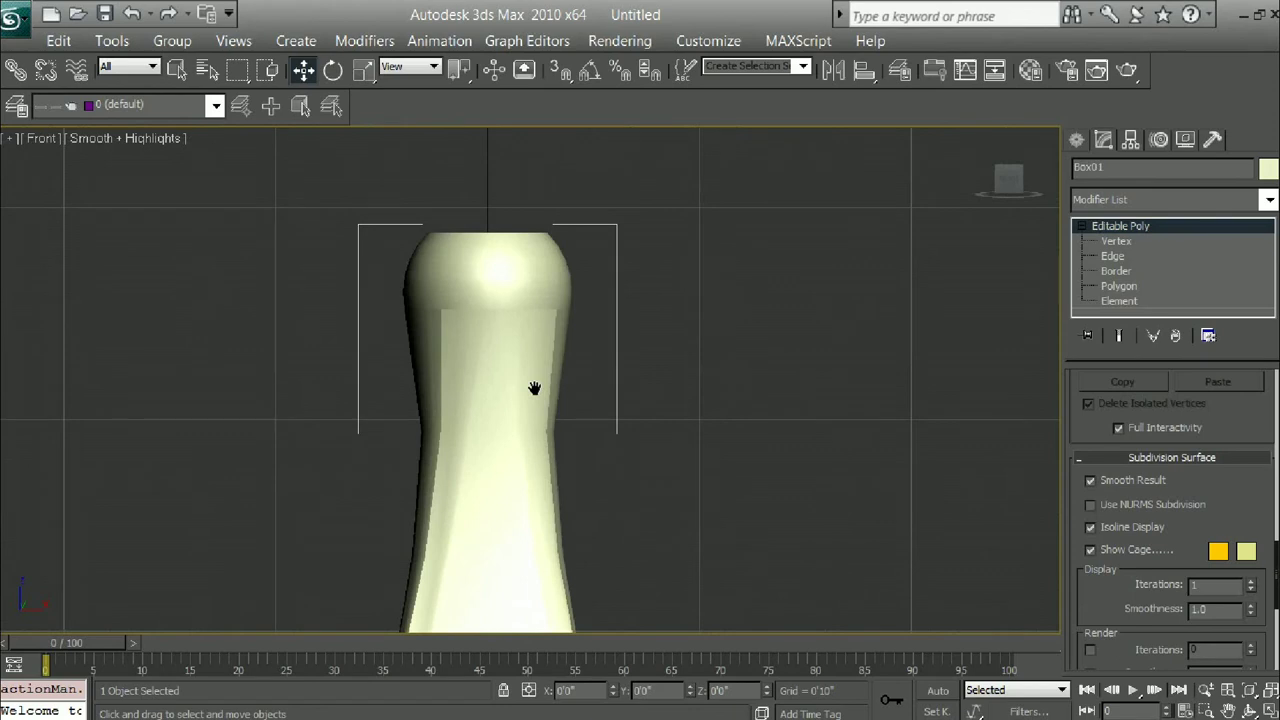
pyautogui.press('F4')
pyautogui.scroll(-1, 567, 352)
pyautogui.scroll(2, 557, 323)
pyautogui.scroll(1, 543, 311)
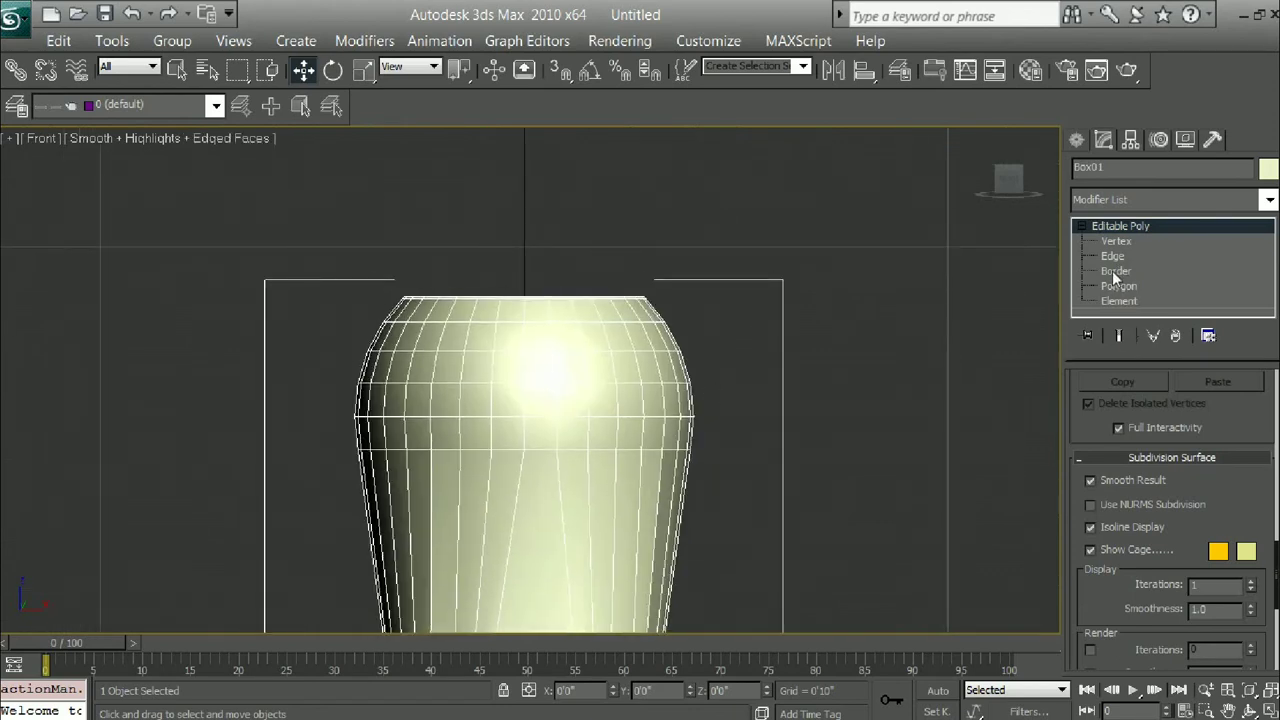
# Step: Select the polygon band near the bottle's top and apply an inset to it
pyautogui.click(1112, 286)
pyautogui.moveTo(695, 362); pyautogui.dragTo(343, 360)
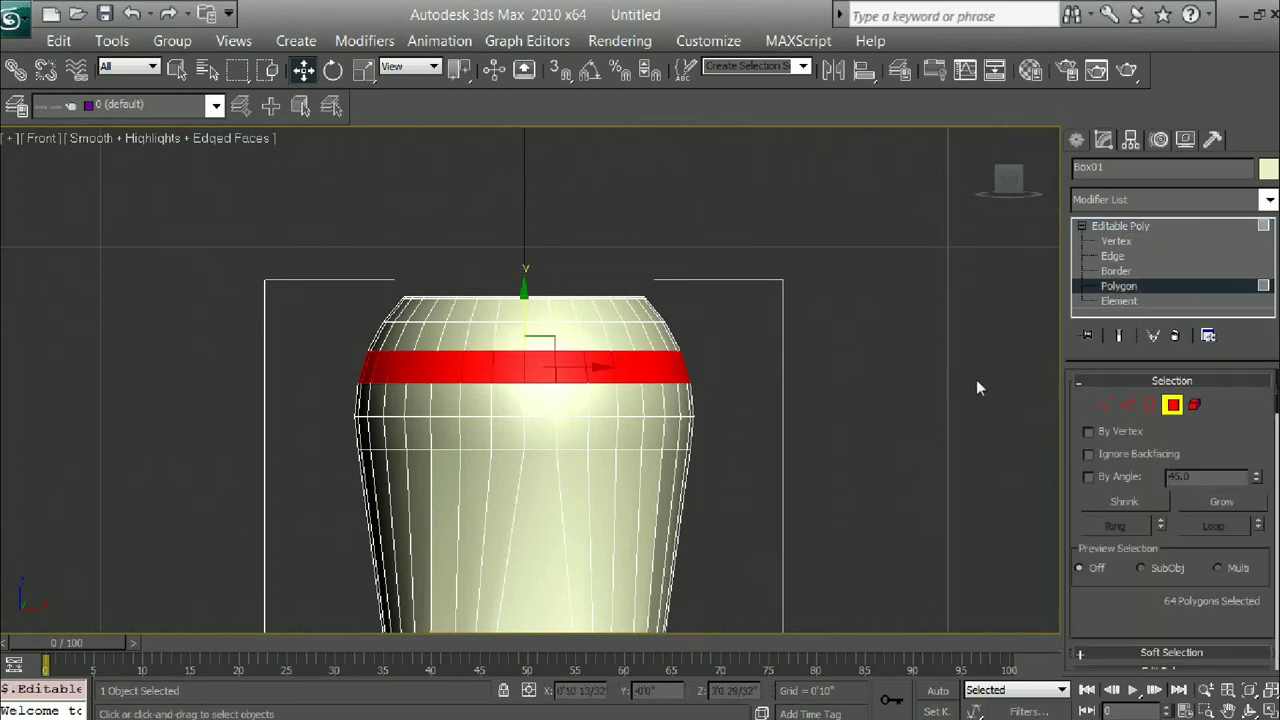
pyautogui.moveTo(1098, 595); pyautogui.dragTo(1122, 500)
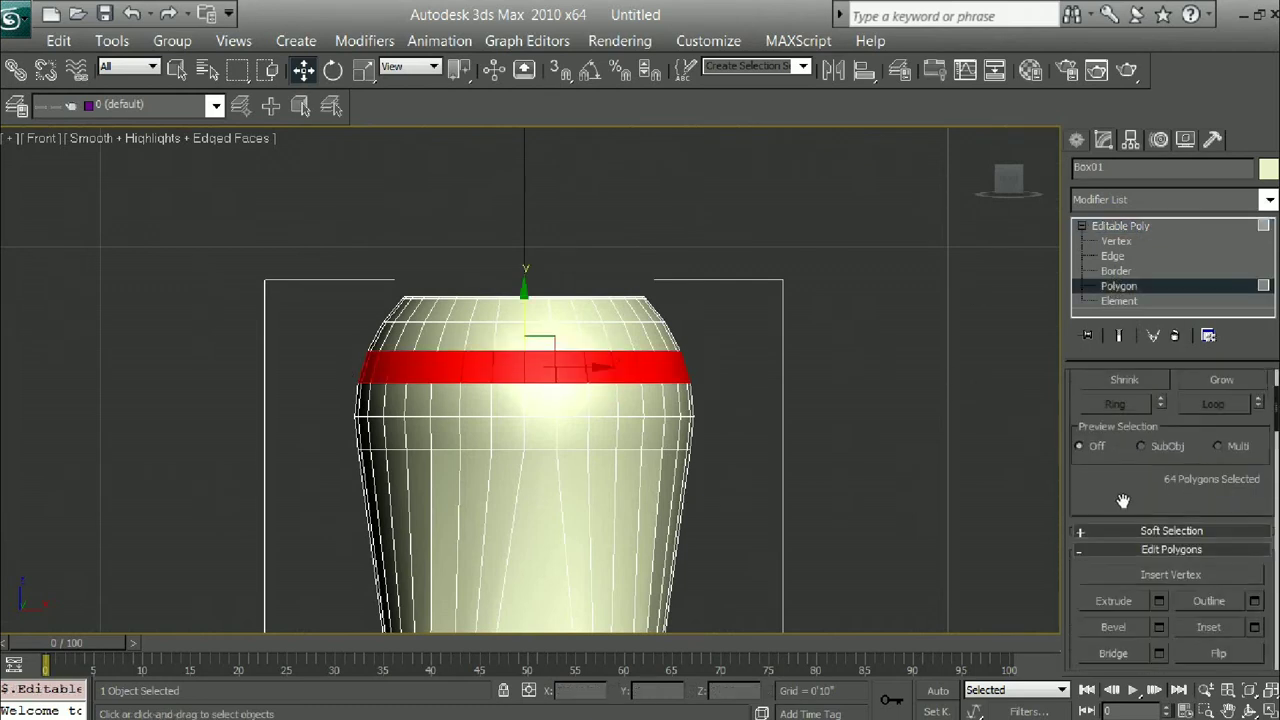
pyautogui.click(1253, 627)
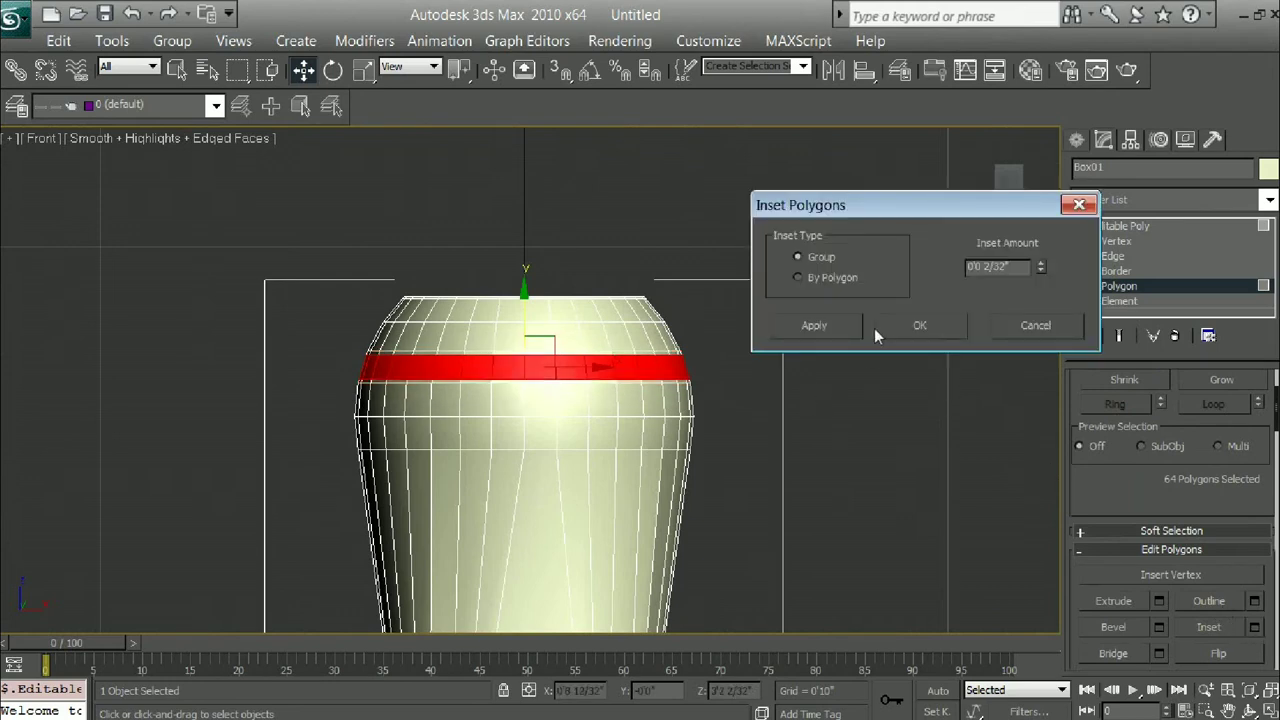
pyautogui.click(899, 330)
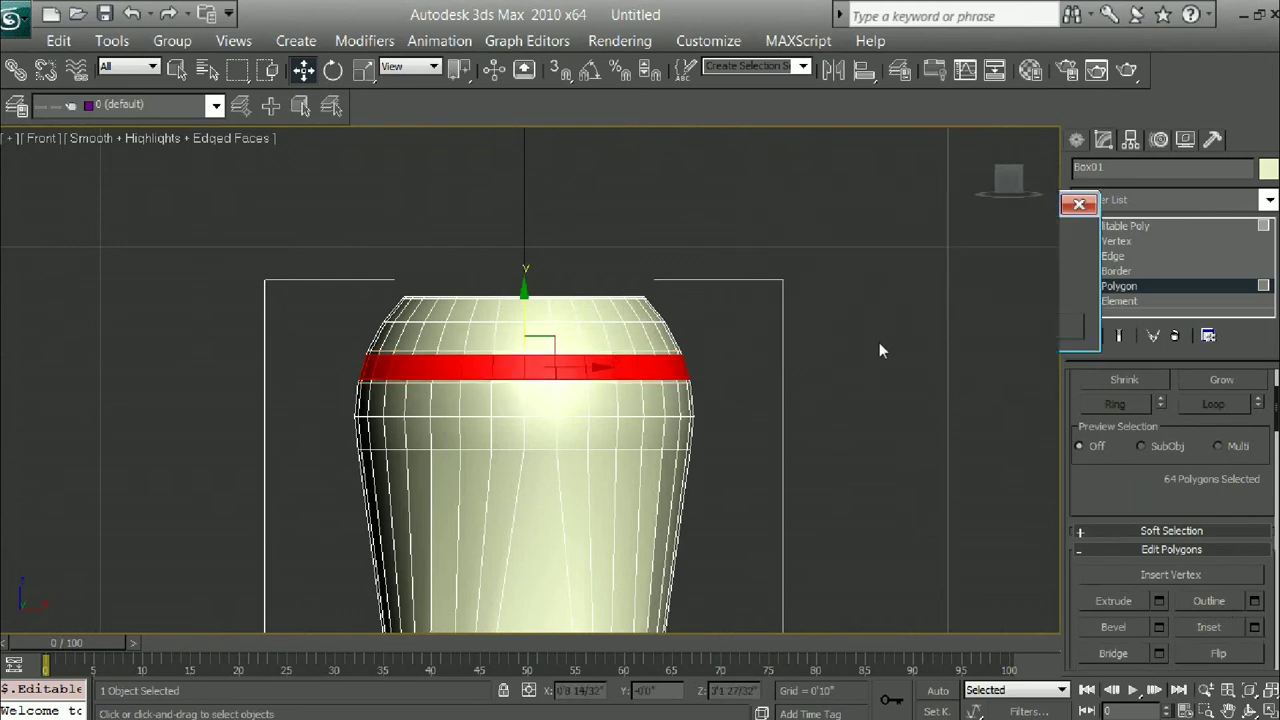
# Step: Extrude the band inward by -0'0 1/32" to form a groove ring
pyautogui.click(1158, 600)
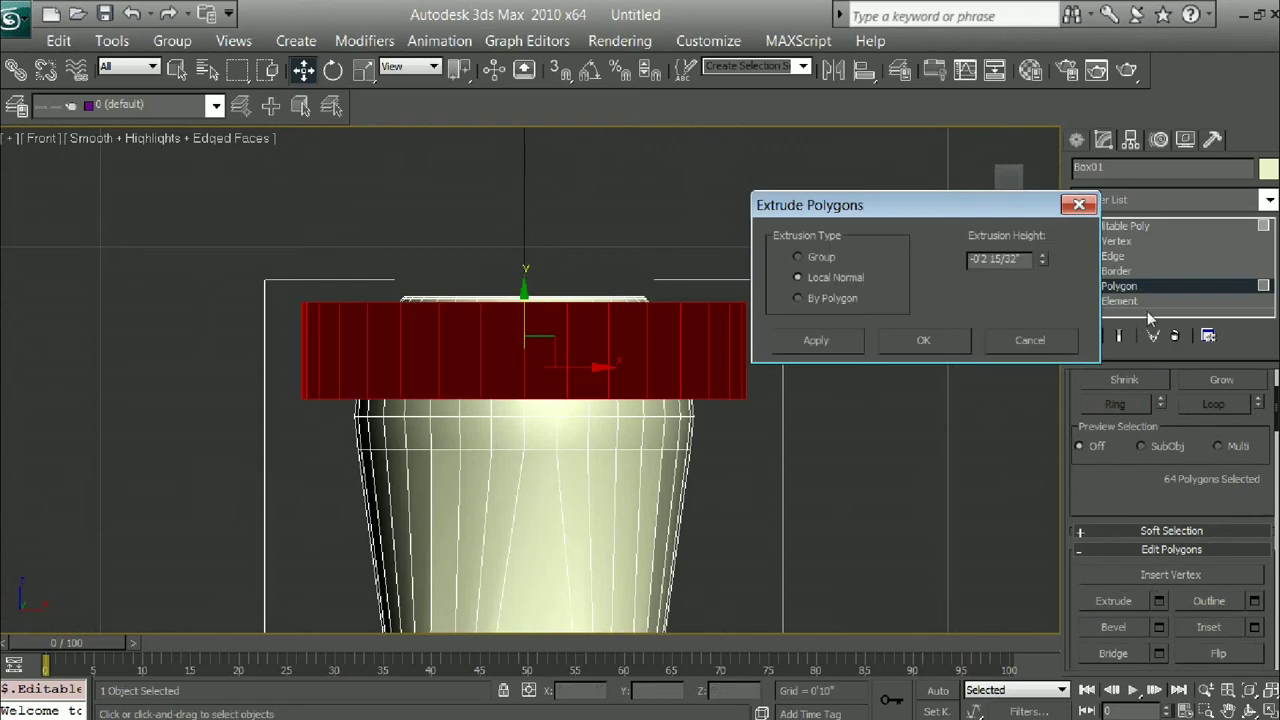
pyautogui.moveTo(1042, 262)
pyautogui.mouseDown()
pyautogui.moveTo(1006, 148)
pyautogui.moveTo(1006, 165)
pyautogui.mouseUp()
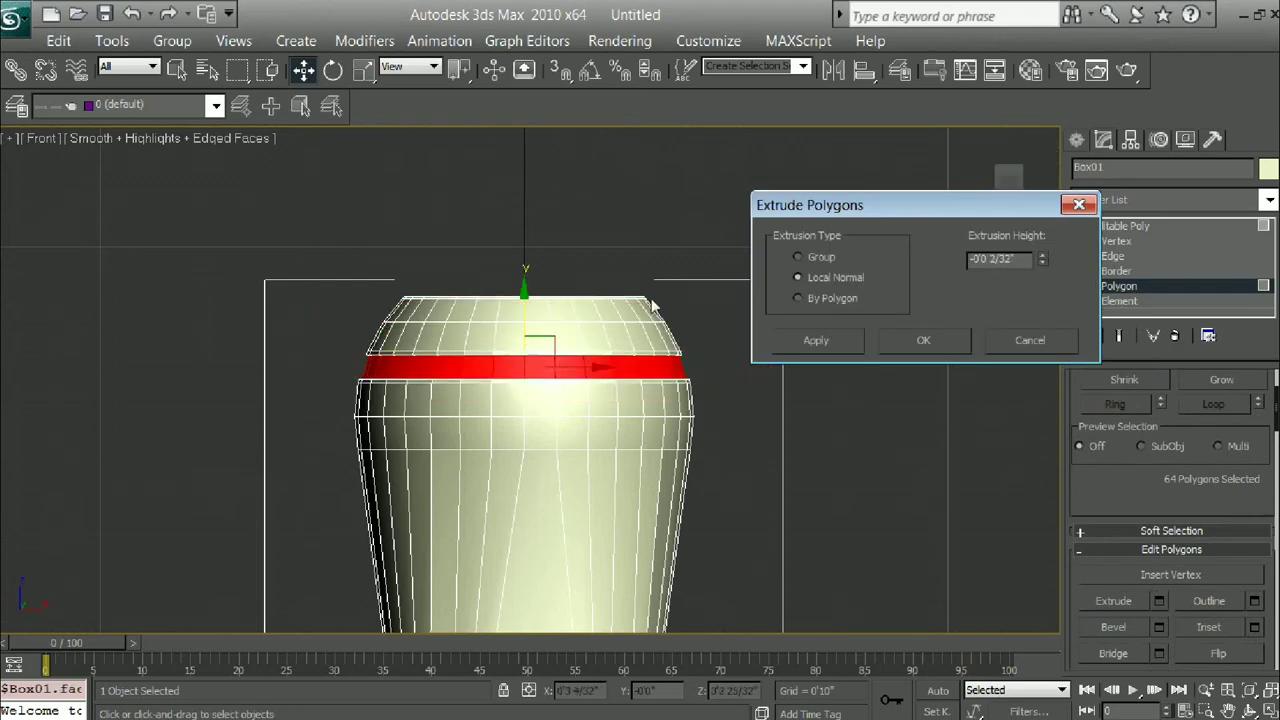
pyautogui.moveTo(651, 297)
pyautogui.mouseDown(button='middle')
pyautogui.moveTo(571, 286)
pyautogui.moveTo(561, 265)
pyautogui.mouseUp(button='middle')
pyautogui.press('p')
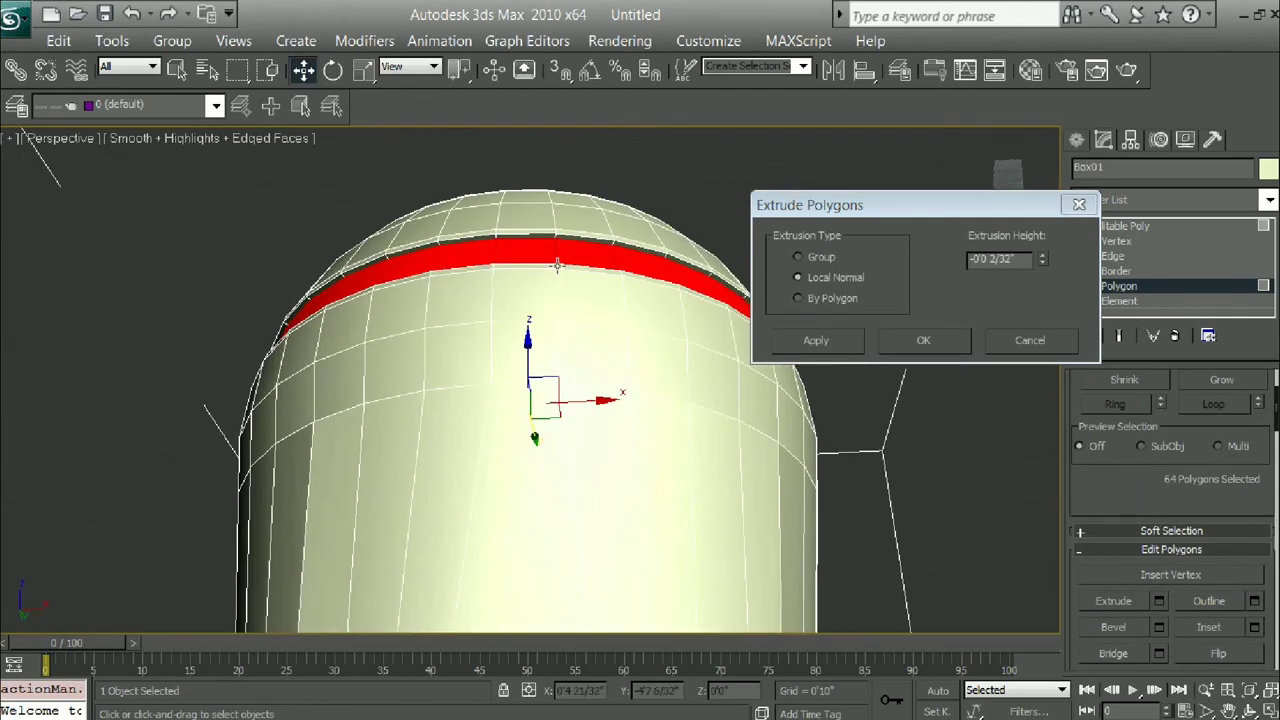
pyautogui.click(1043, 262)
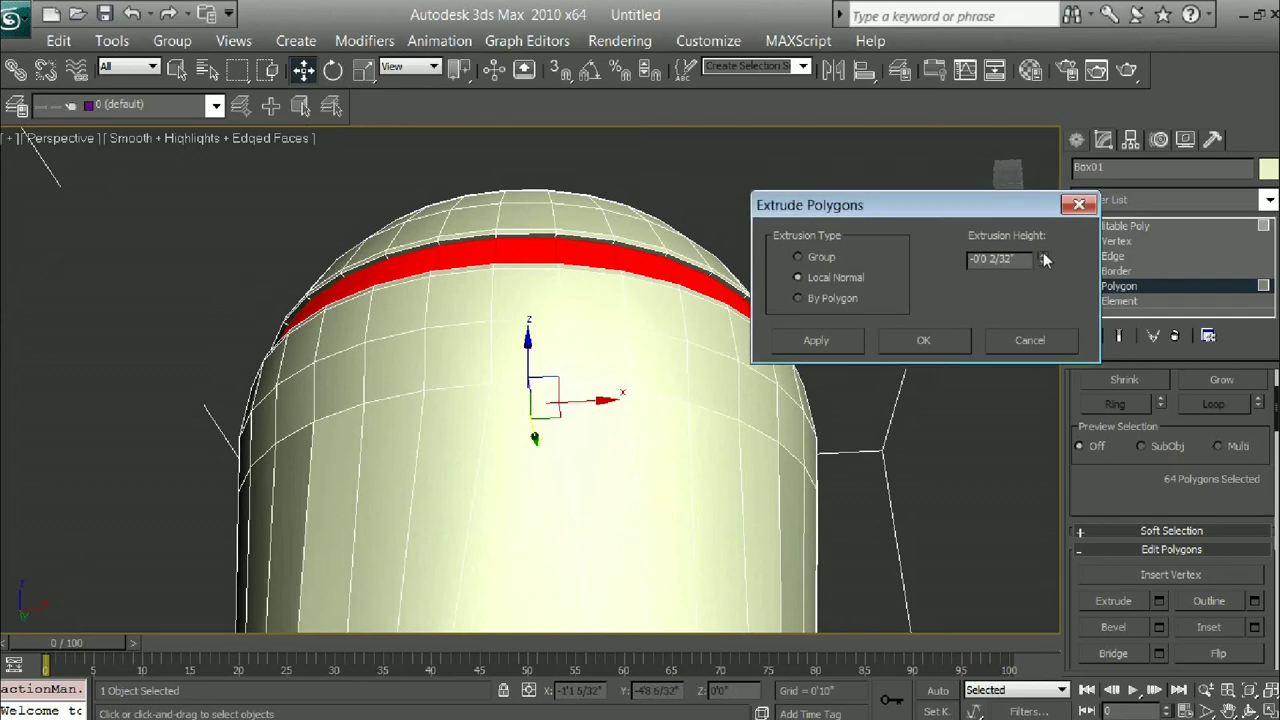
pyautogui.click(850, 344)
pyautogui.click(916, 345)
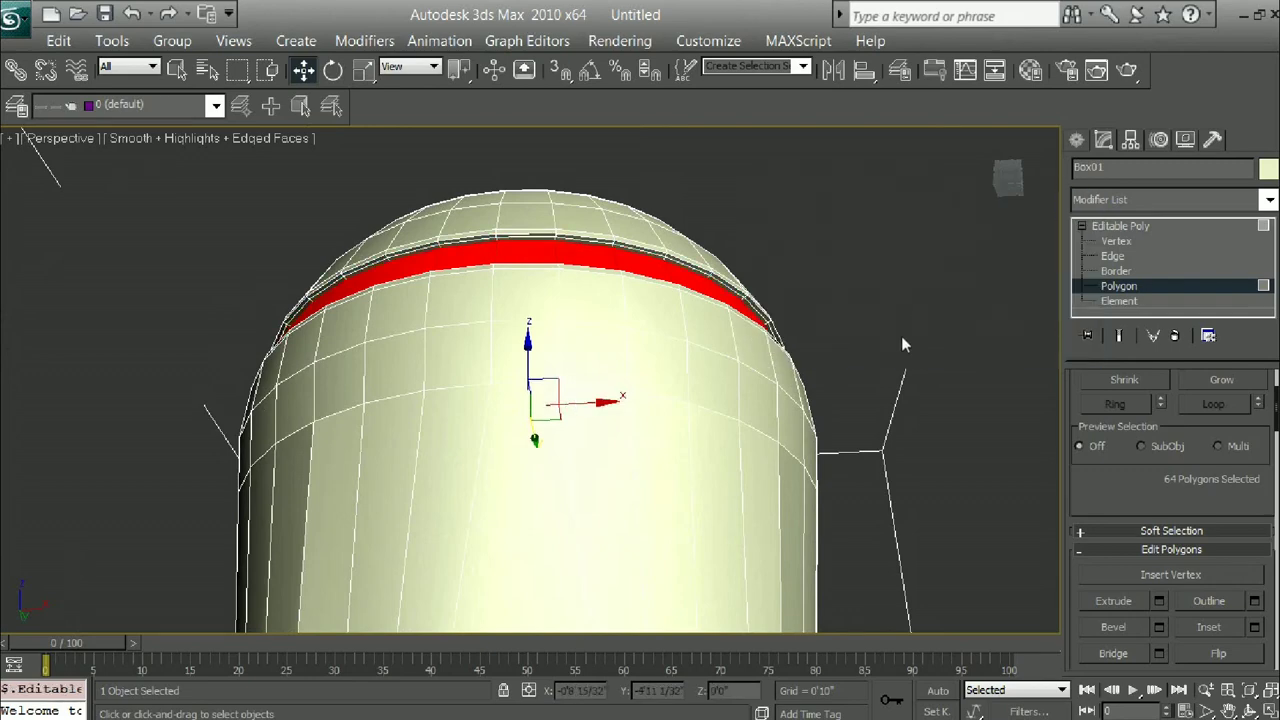
pyautogui.rightClick(865, 317)
pyautogui.click(850, 297)
pyautogui.moveTo(842, 281)
pyautogui.keyDown('alt'); pyautogui.mouseDown(button='middle')
pyautogui.moveTo(782, 341)
pyautogui.moveTo(878, 375)
pyautogui.moveTo(897, 361)
pyautogui.moveTo(906, 384)
pyautogui.moveTo(751, 466)
pyautogui.moveTo(803, 357)
pyautogui.moveTo(1201, 660)
pyautogui.mouseUp(button='middle'); pyautogui.keyUp('alt')
# Step: Turn on Use NURMS Subdivision for the bottle with 3 iterations
pyautogui.scroll(-5, 906, 384)
pyautogui.scroll(-1, 1136, 620)
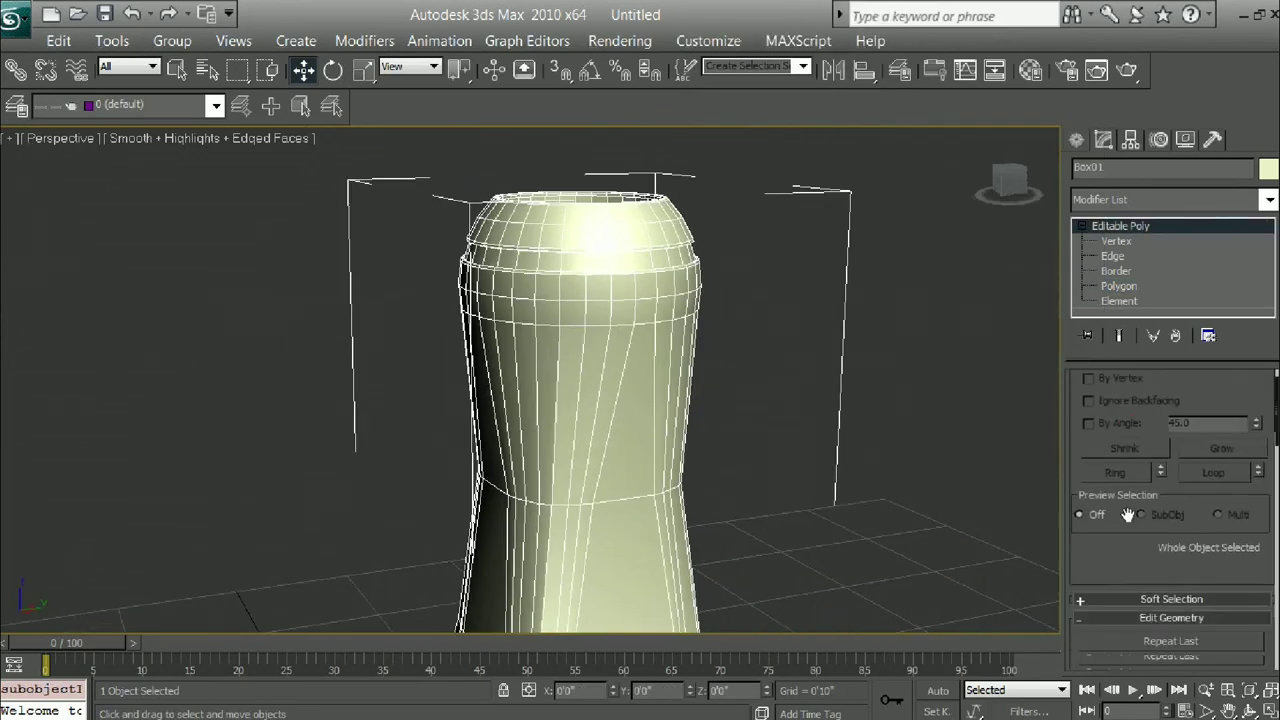
pyautogui.scroll(-5, 1131, 456)
pyautogui.scroll(-2, 1133, 494)
pyautogui.press('space')
pyautogui.scroll(2, 668, 335)
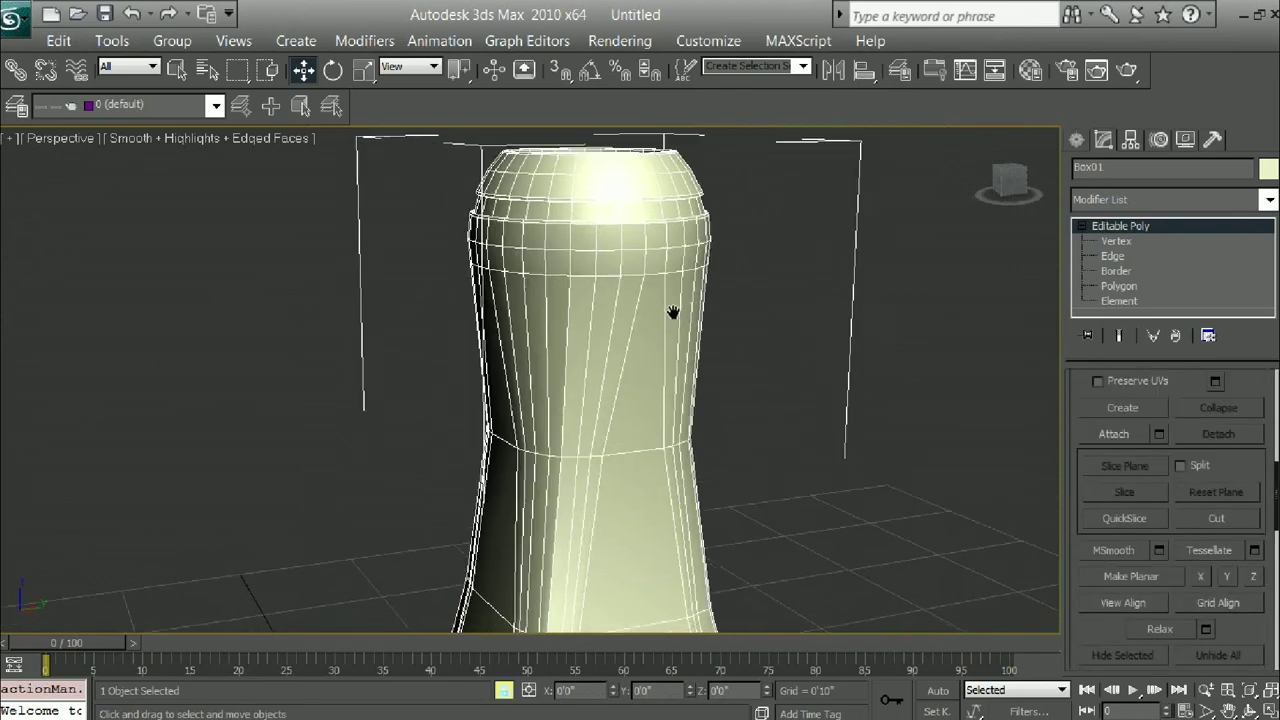
pyautogui.scroll(2, 680, 290)
pyautogui.scroll(2, 650, 270)
pyautogui.scroll(3, 646, 209)
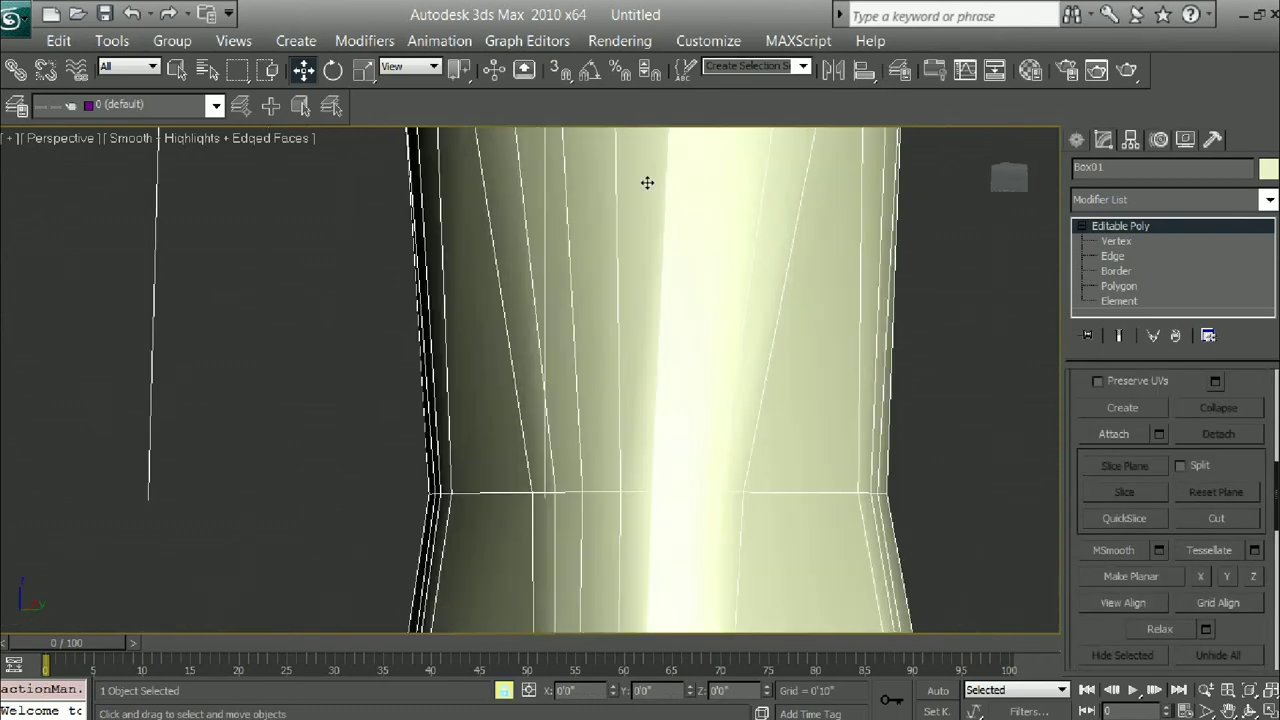
pyautogui.scroll(-3, 646, 183)
pyautogui.scroll(-3, 1115, 520)
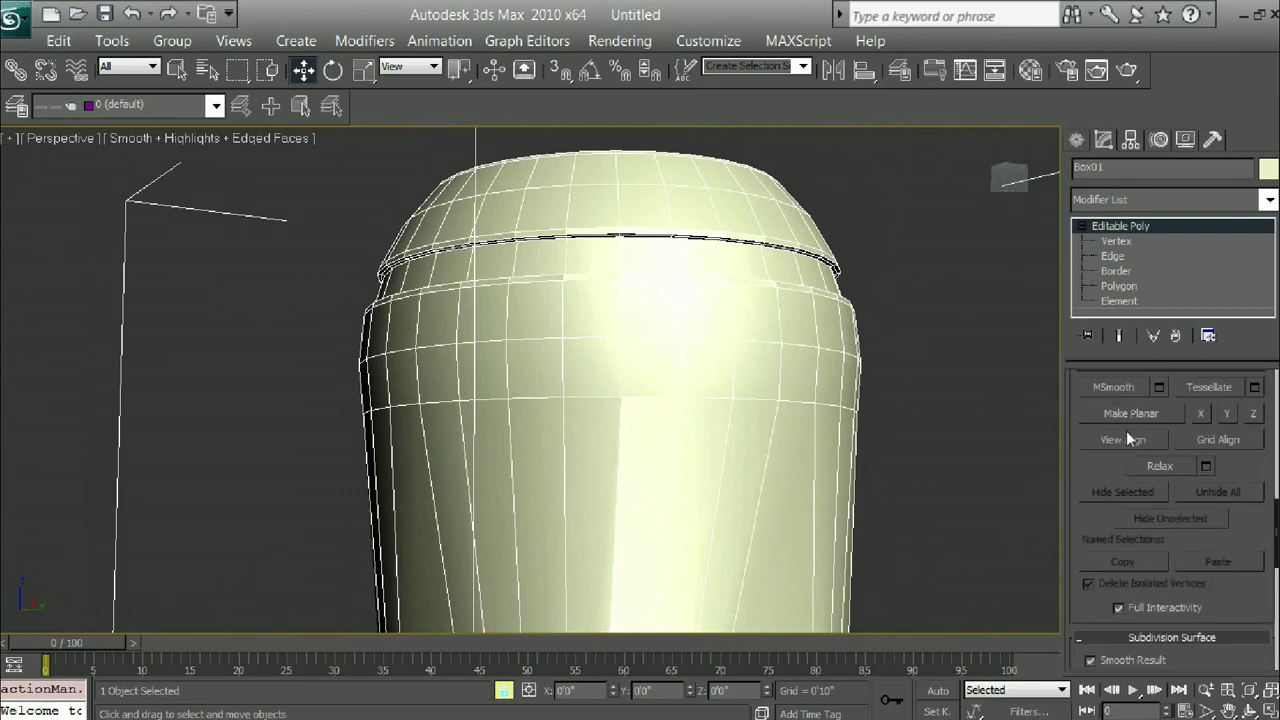
pyautogui.scroll(-3, 1133, 460)
pyautogui.click(1107, 546)
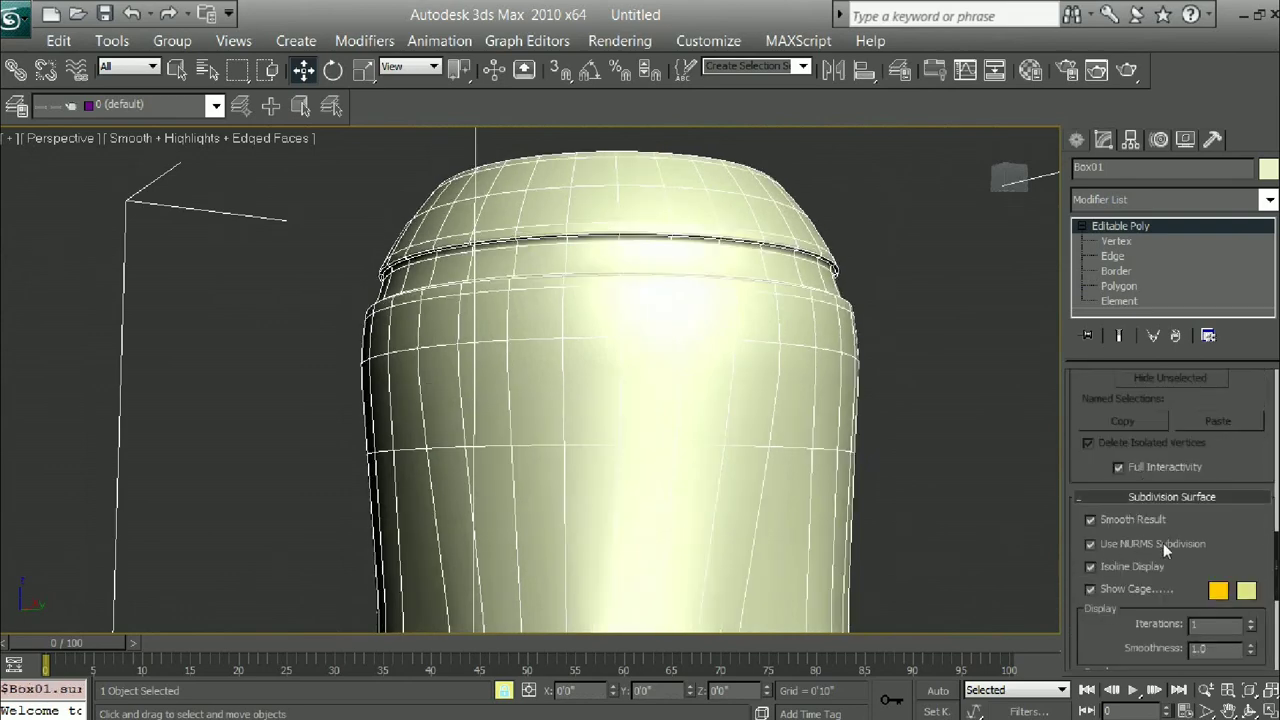
pyautogui.click(1250, 620)
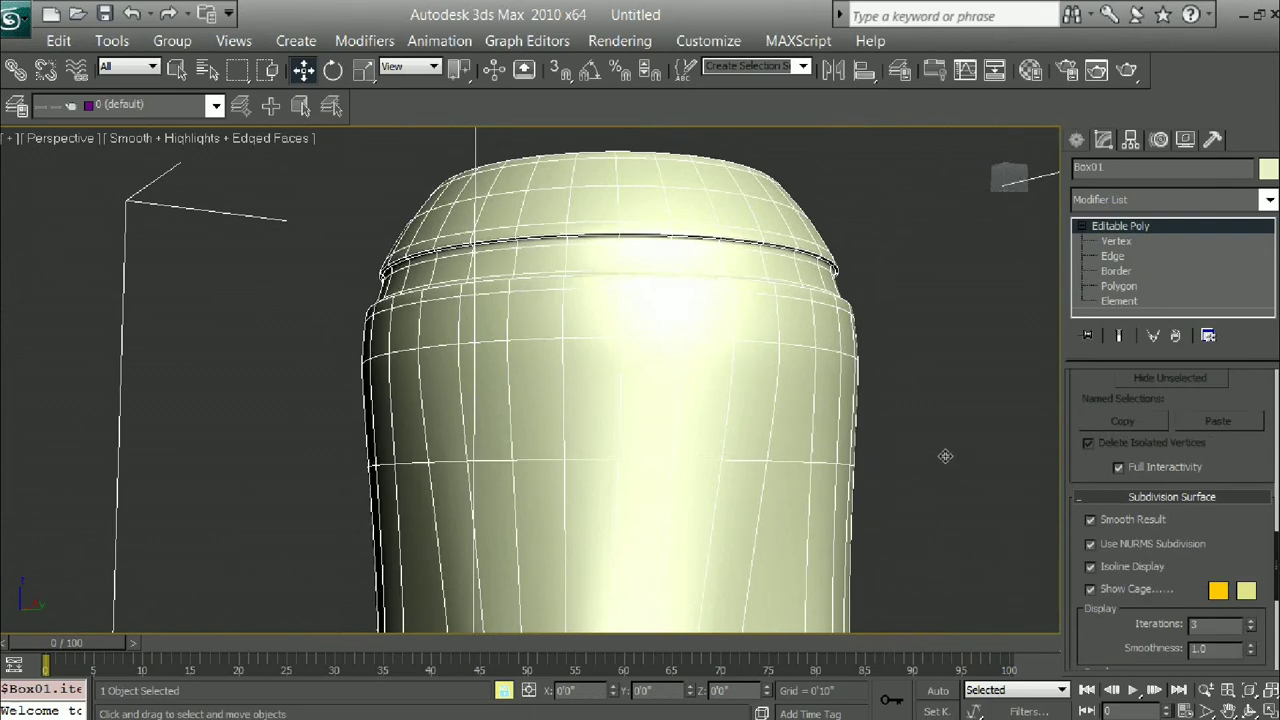
# Step: Hide edged faces and orbit to inspect the smoothed bottle and its groove ring
pyautogui.moveTo(810, 362); pyautogui.dragTo(810, 362, button='middle')
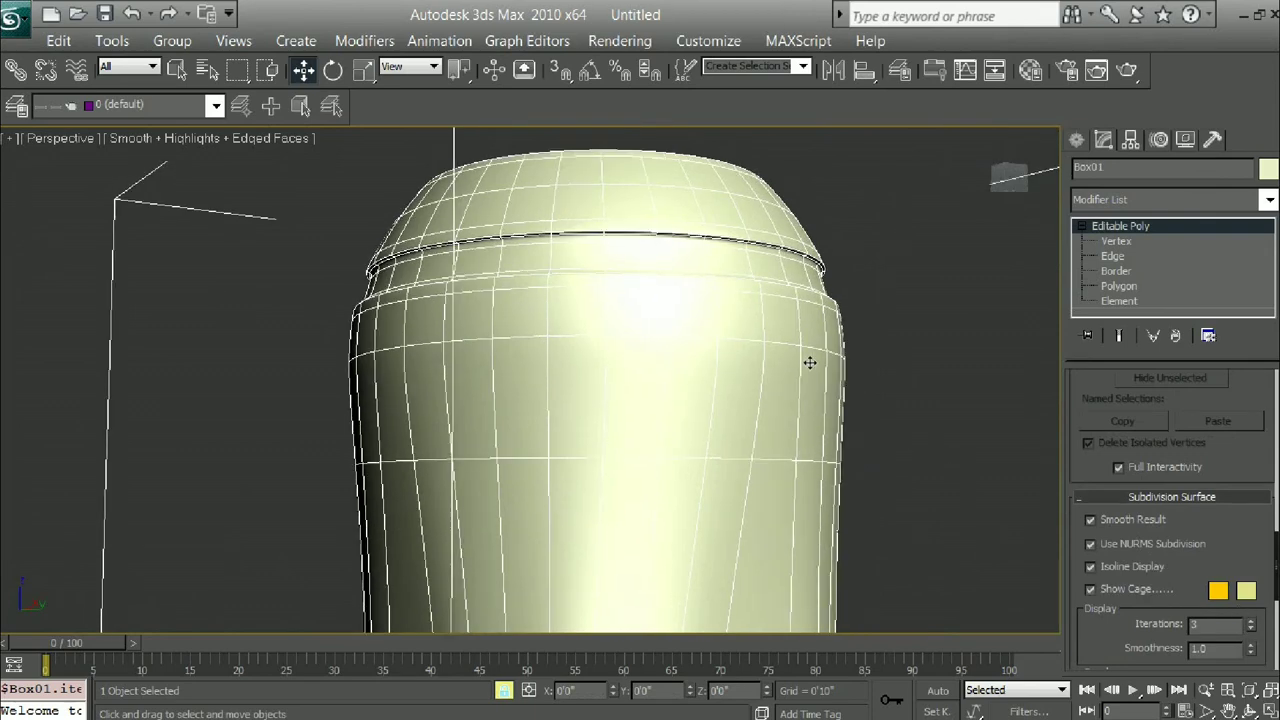
pyautogui.press('F4')
pyautogui.rightClick(810, 362)
pyautogui.click(779, 314)
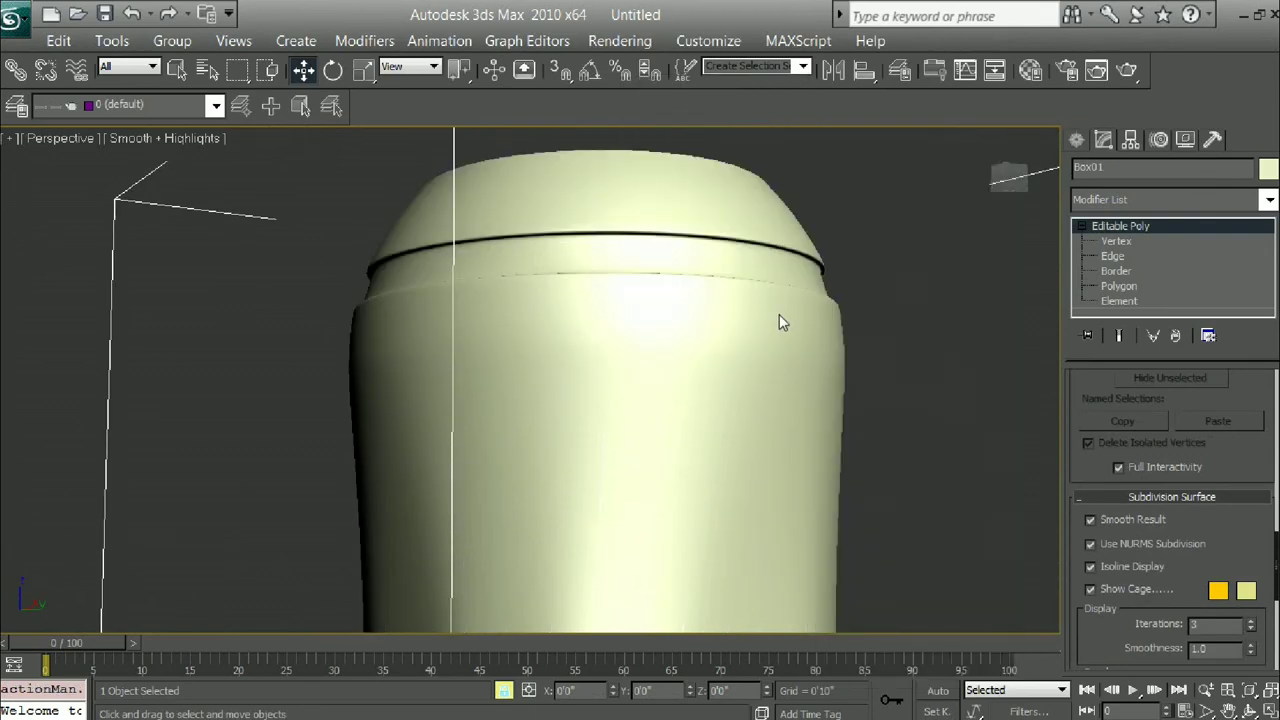
pyautogui.rightClick(779, 314)
pyautogui.scroll(-5, 809, 328)
pyautogui.keyDown('alt'); pyautogui.moveTo(809, 328); pyautogui.dragTo(760, 406, button='middle'); pyautogui.keyUp('alt')
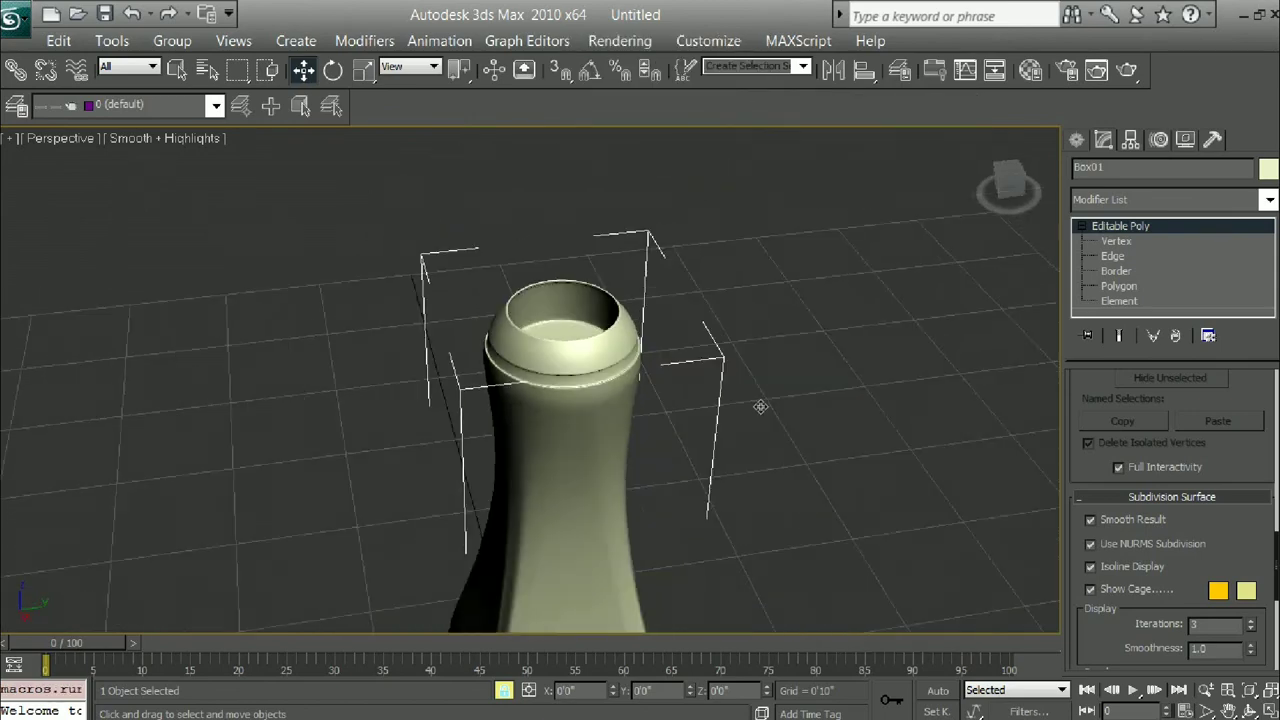
pyautogui.scroll(-5, 760, 406)
pyautogui.scroll(4, 600, 420)
pyautogui.moveTo(600, 420); pyautogui.dragTo(682, 384, button='middle')
# Step: Place a Euphorbia, Large Foliage plant from AEC Extended beside the bottle
pyautogui.click(1077, 140)
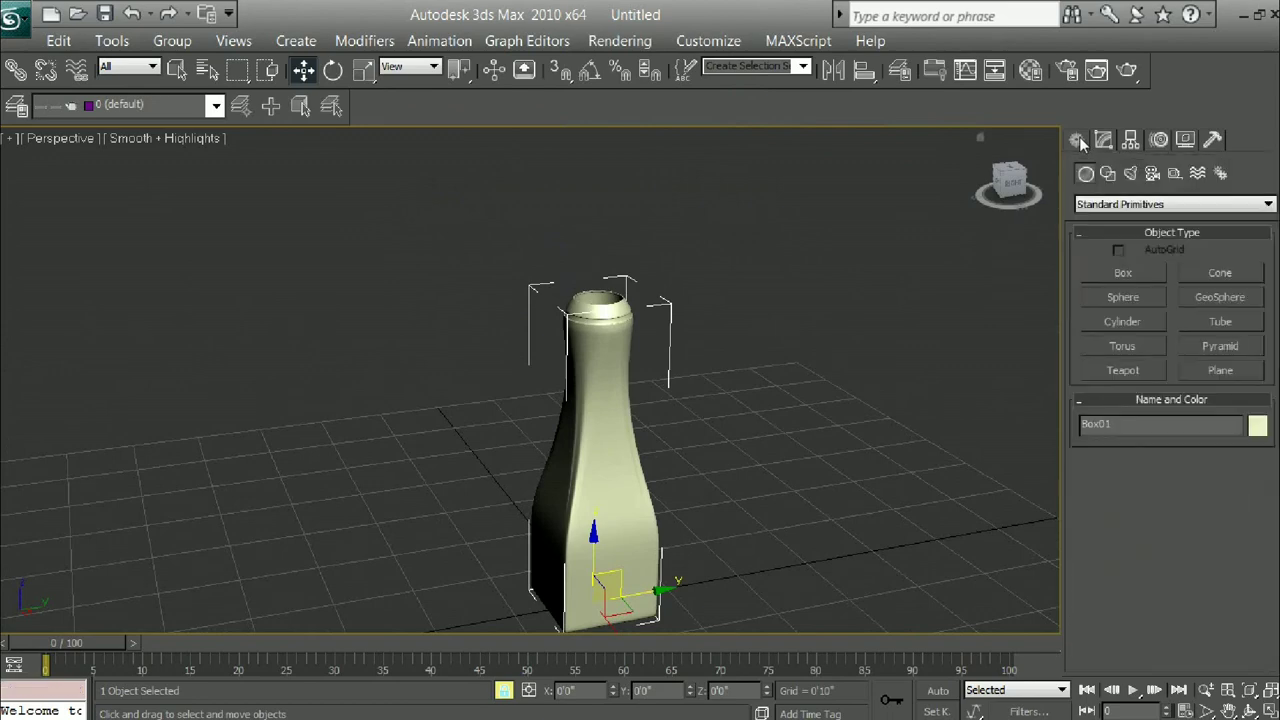
pyautogui.click(1104, 203)
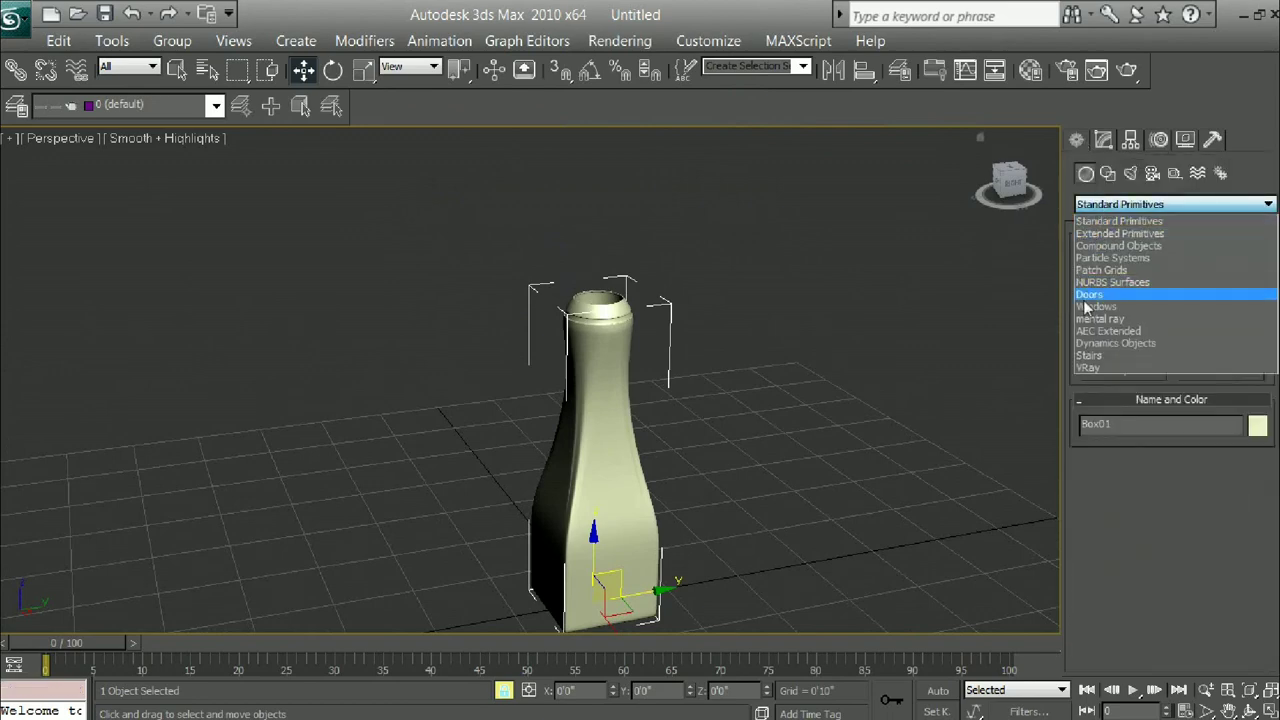
pyautogui.click(1093, 333)
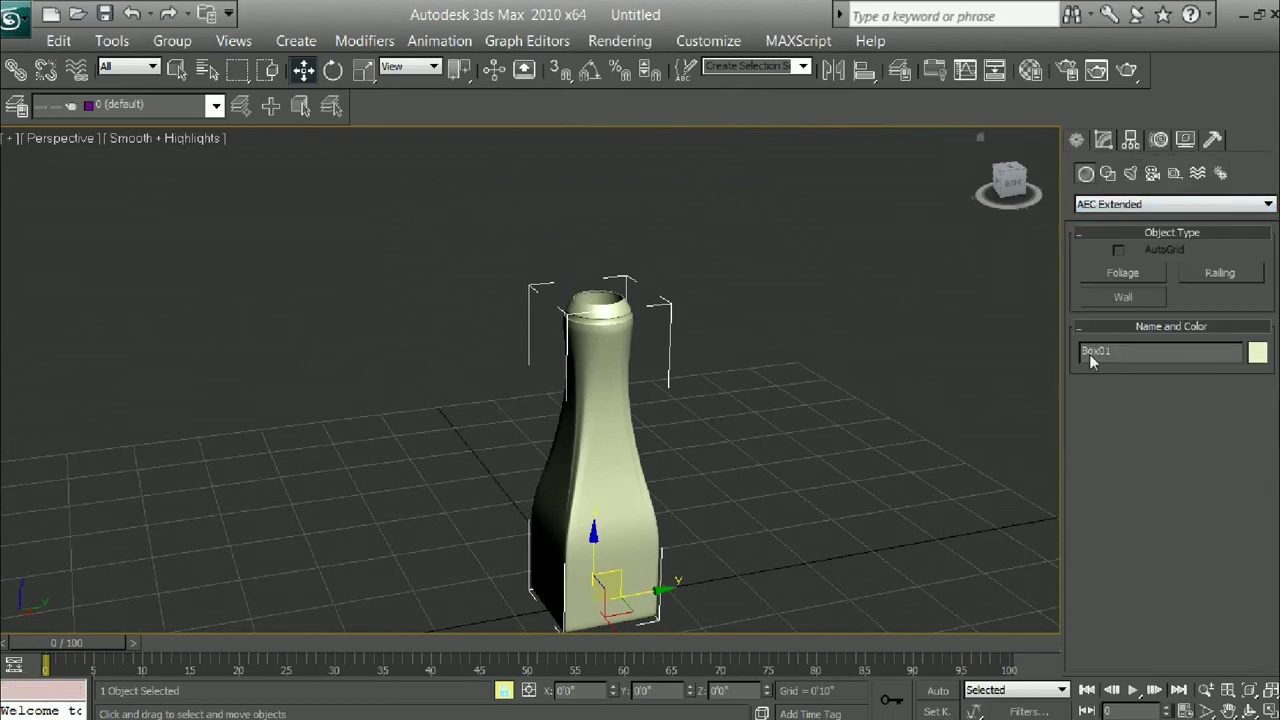
pyautogui.click(1122, 272)
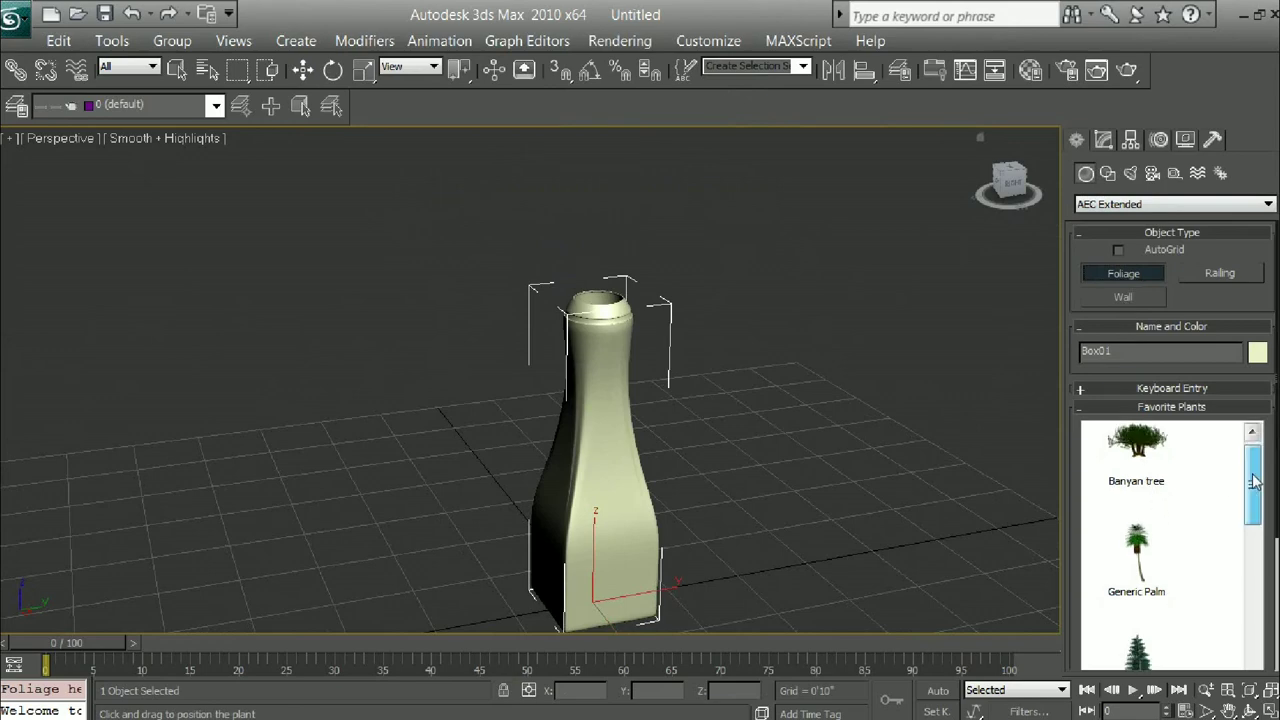
pyautogui.moveTo(1254, 482); pyautogui.dragTo(1247, 630)
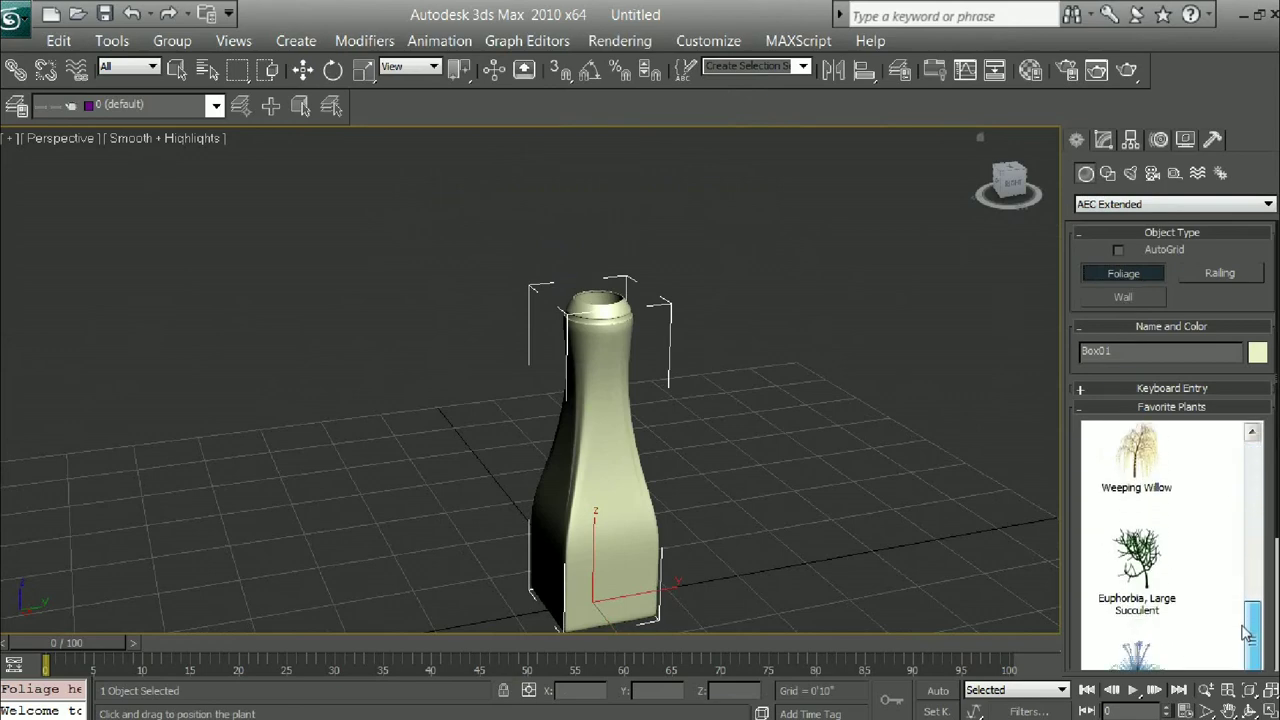
pyautogui.moveTo(1247, 630); pyautogui.dragTo(1248, 610)
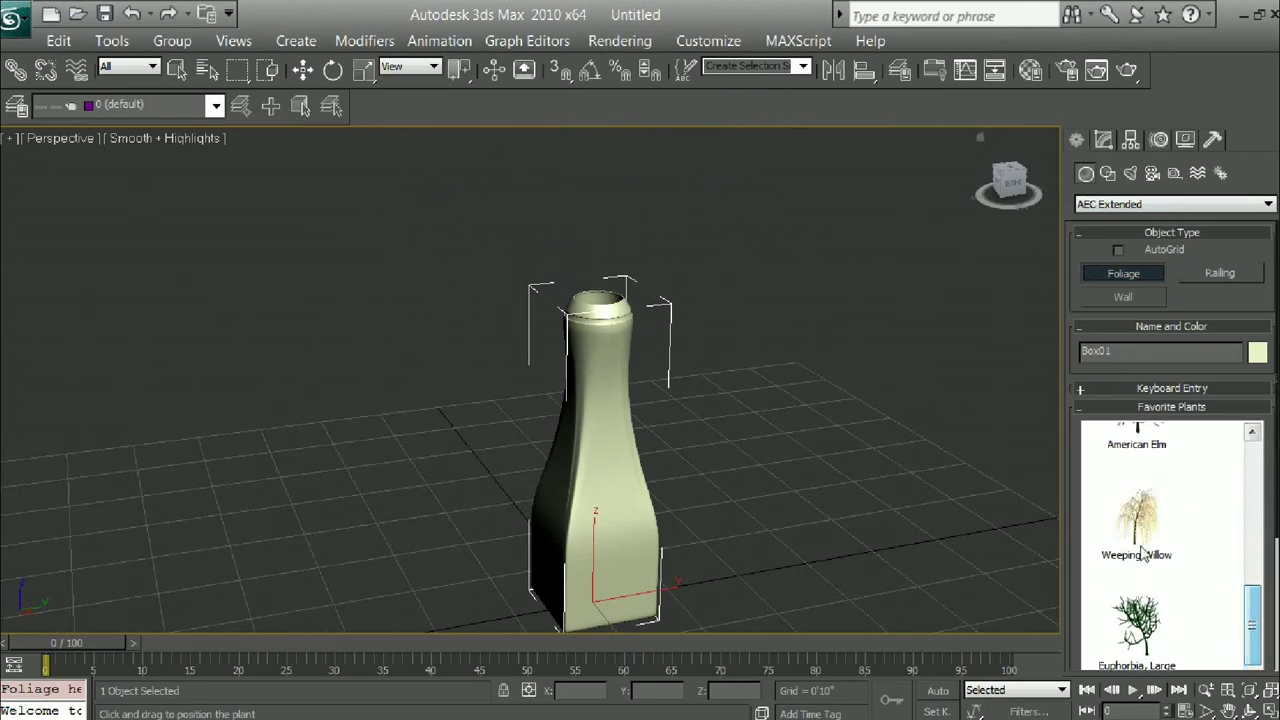
pyautogui.click(1138, 622)
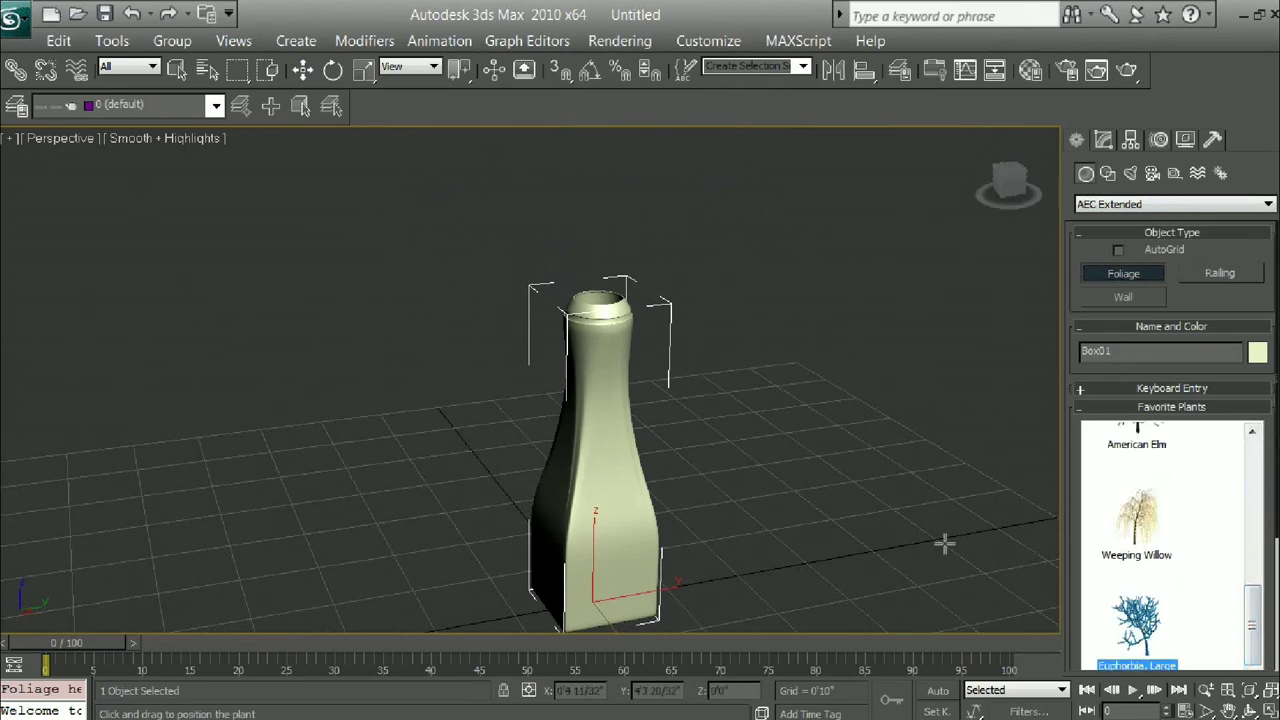
pyautogui.click(785, 541)
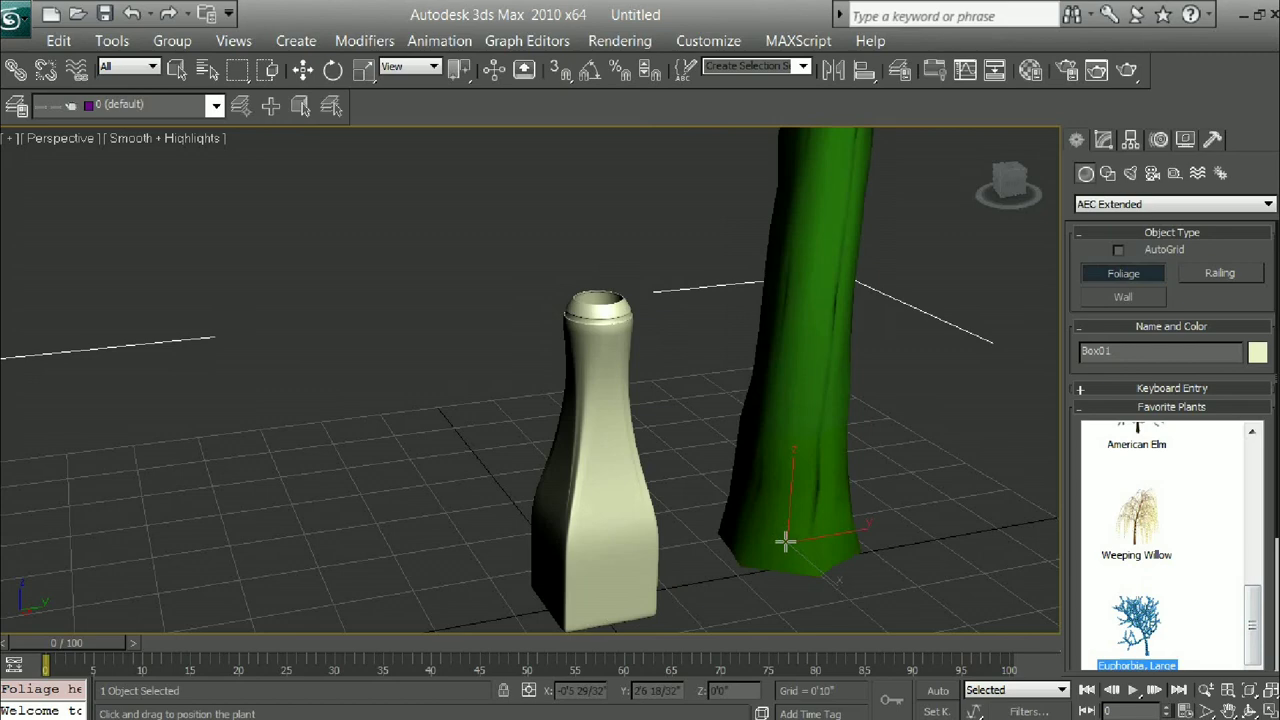
pyautogui.rightClick(830, 500)
pyautogui.click(1104, 140)
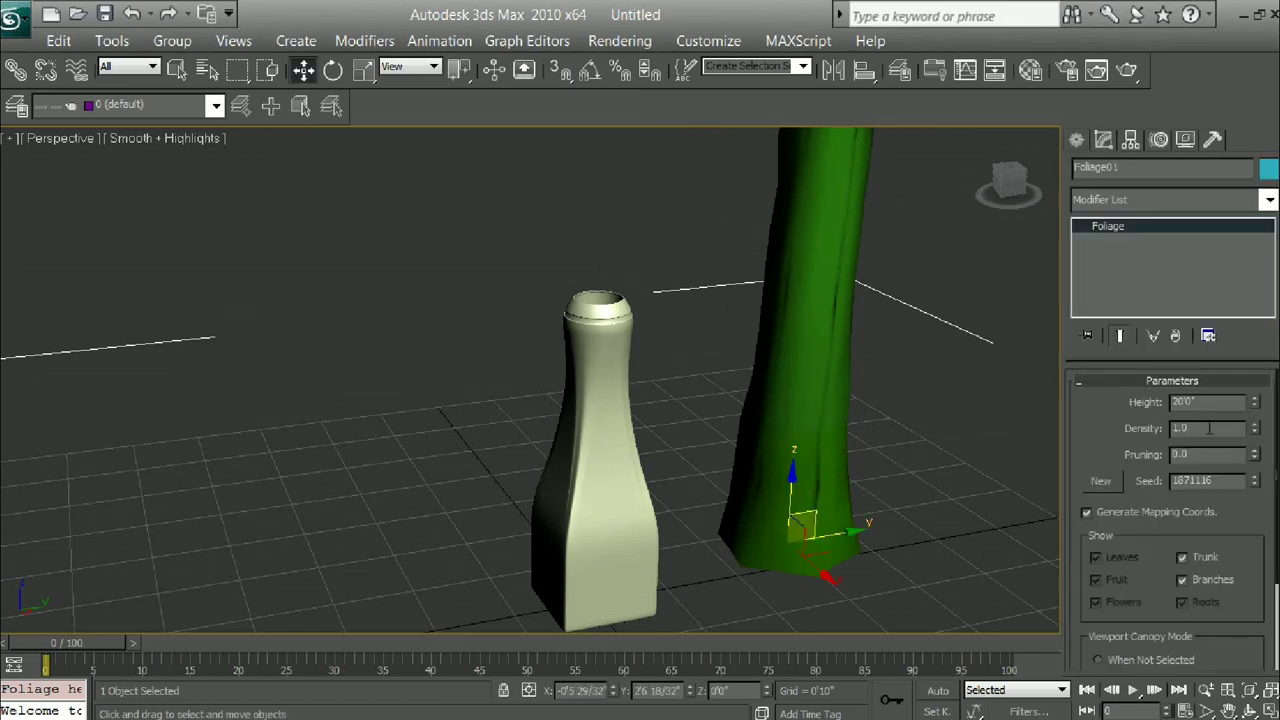
# Step: Set the plant's height to 2'0" and move it behind the bottle
pyautogui.moveTo(1238, 401); pyautogui.dragTo(1117, 421)
pyautogui.press('Return')
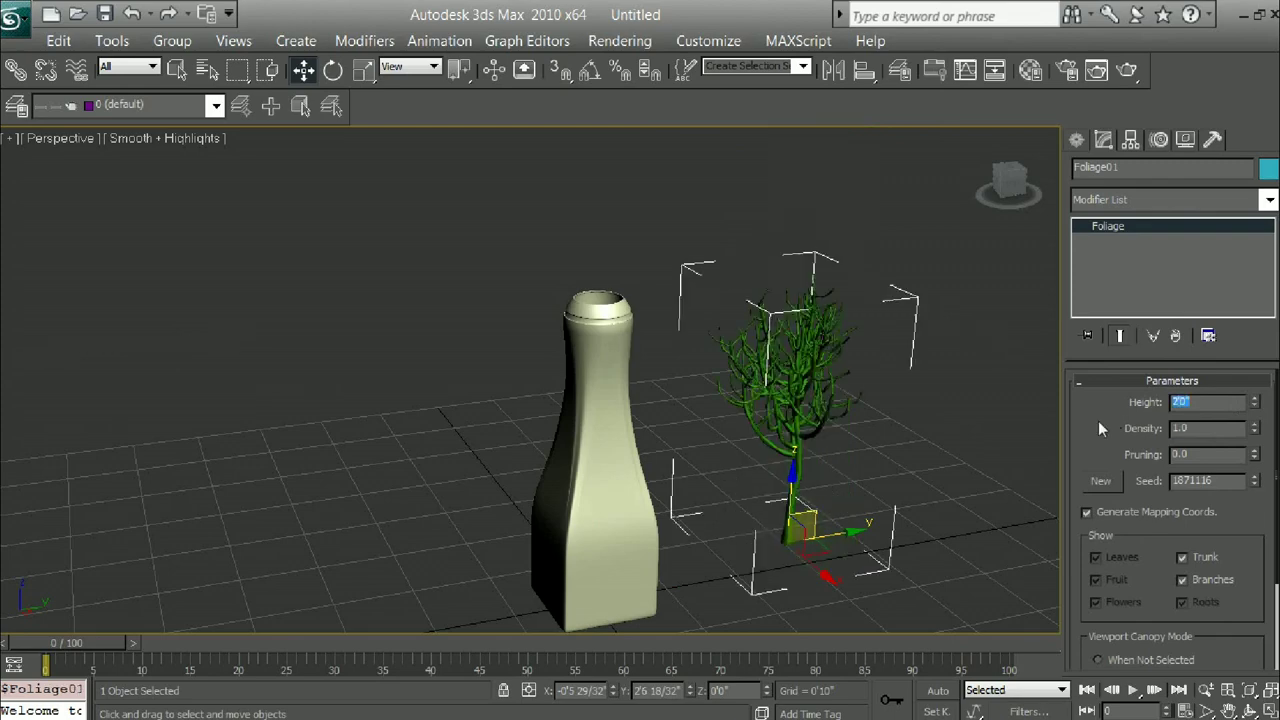
pyautogui.moveTo(871, 374); pyautogui.dragTo(826, 371, button='middle')
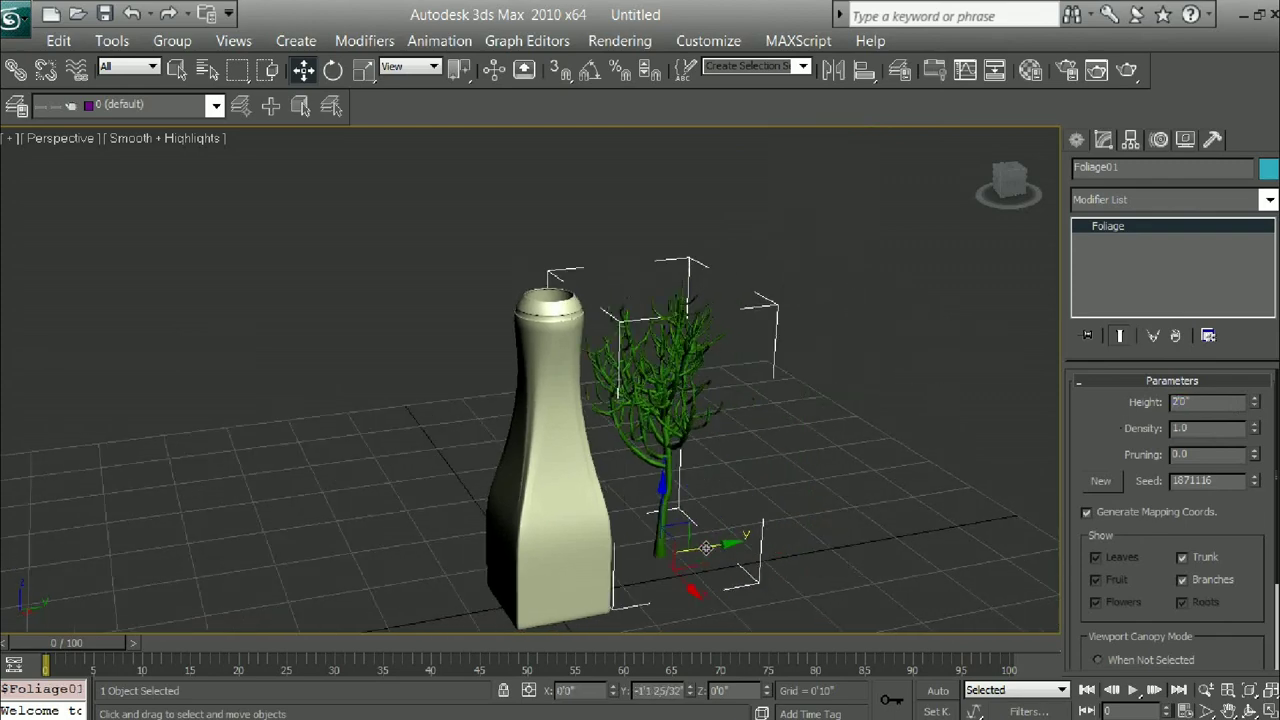
pyautogui.moveTo(807, 530); pyautogui.dragTo(627, 573)
# Step: In Top view, centre the plant over the bottle's opening
pyautogui.press('t')
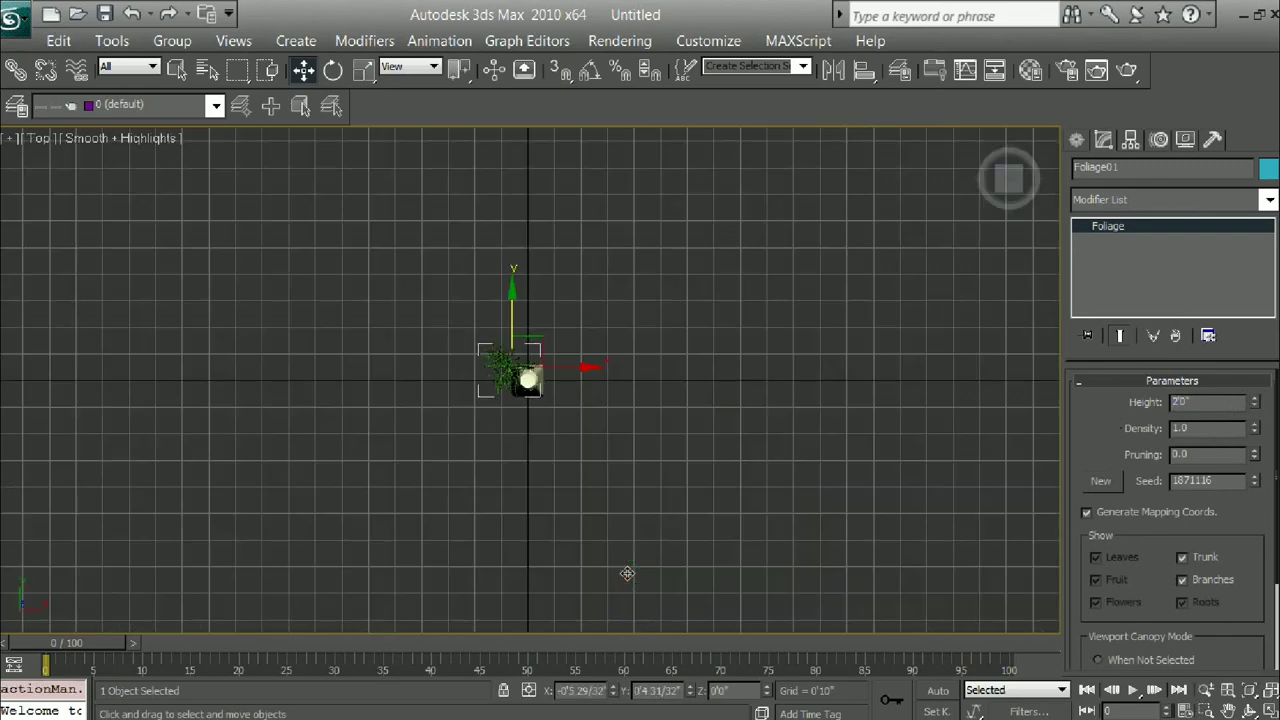
pyautogui.press('z')
pyautogui.scroll(-2, 627, 475)
pyautogui.moveTo(596, 418); pyautogui.dragTo(521, 320, button='middle')
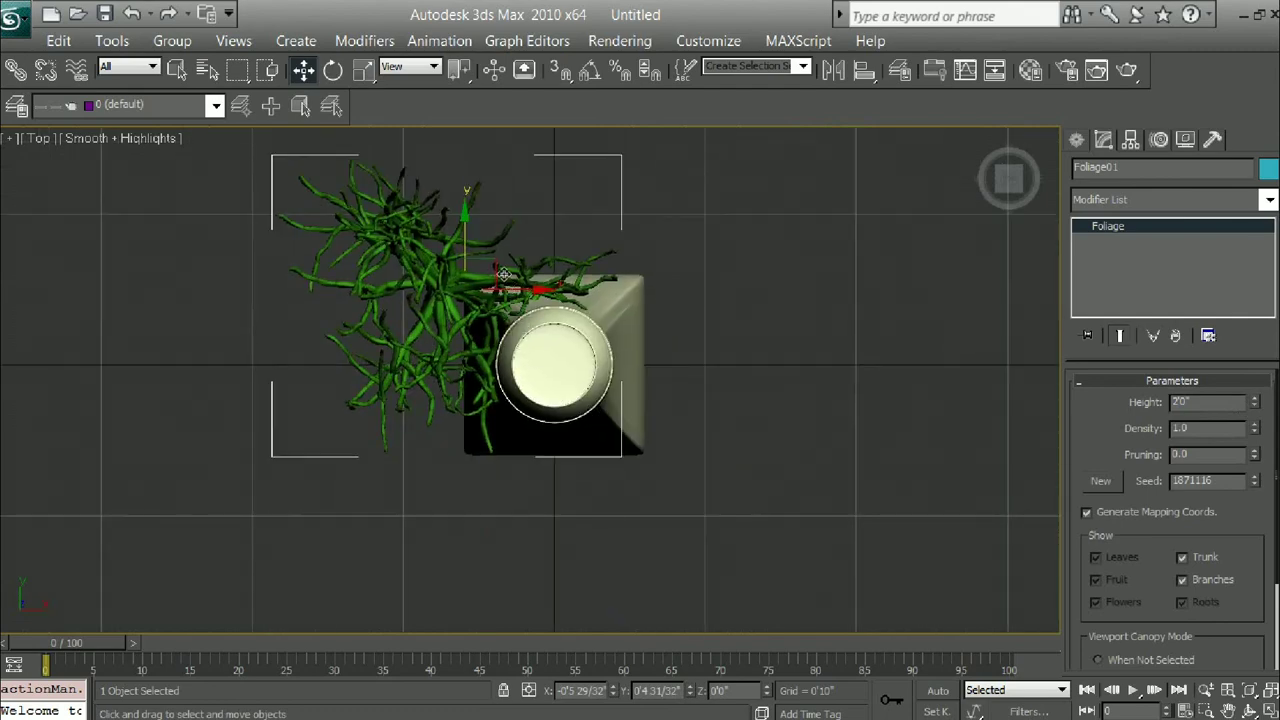
pyautogui.moveTo(503, 274); pyautogui.dragTo(583, 344)
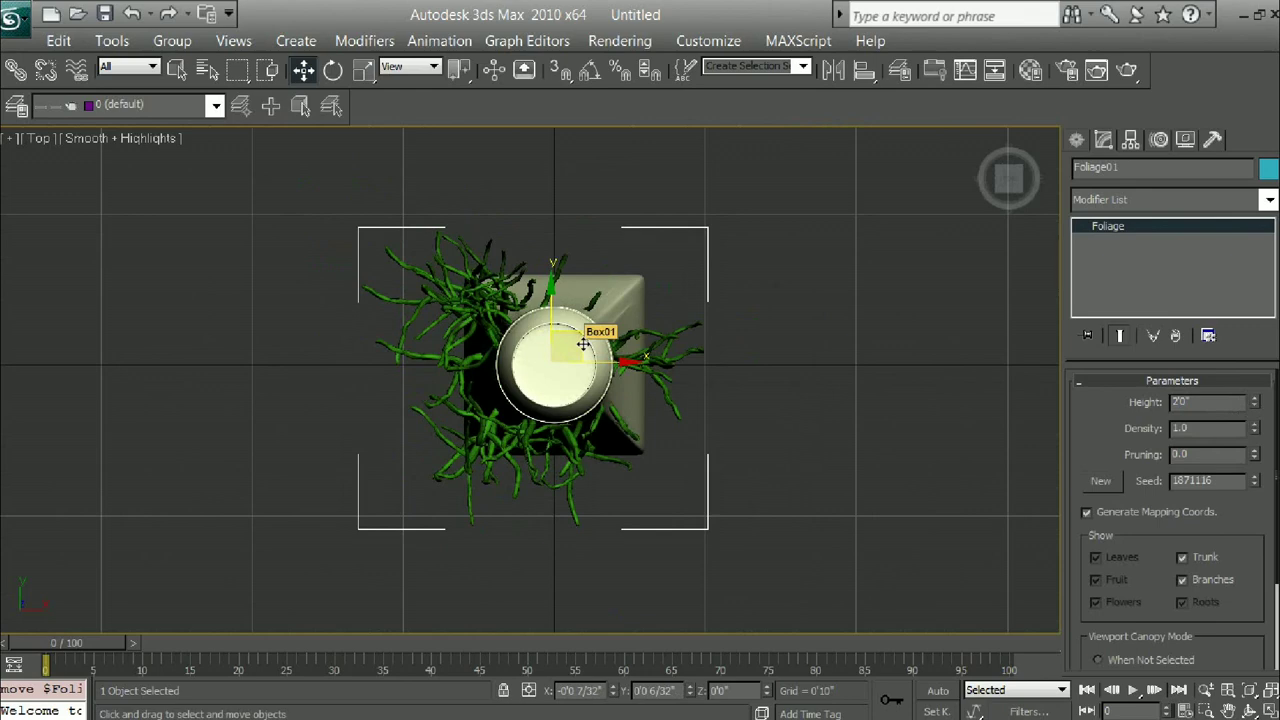
# Step: In Perspective, raise the plant along Z up to the bottle's top
pyautogui.press('p')
pyautogui.scroll(-3, 580, 337)
pyautogui.moveTo(580, 337)
pyautogui.keyDown('alt'); pyautogui.mouseDown(button='middle')
pyautogui.moveTo(656, 283)
pyautogui.moveTo(520, 560)
pyautogui.mouseUp(button='middle'); pyautogui.keyUp('alt')
pyautogui.moveTo(514, 516); pyautogui.dragTo(554, 240)
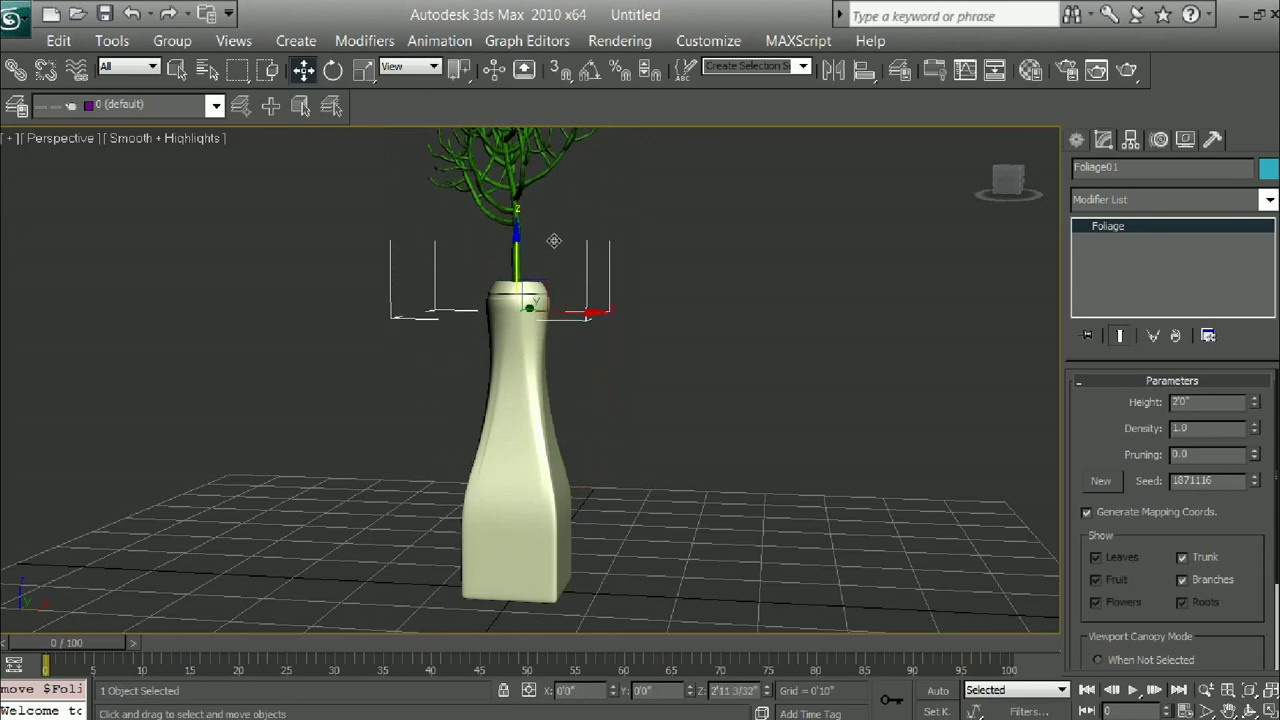
# Step: Give the Foliage plant density 0.9 and pruning -0.1
pyautogui.scroll(-2, 667, 293)
pyautogui.moveTo(667, 293)
pyautogui.keyDown('alt'); pyautogui.mouseDown(button='middle')
pyautogui.moveTo(661, 446)
pyautogui.moveTo(645, 433)
pyautogui.moveTo(611, 444)
pyautogui.moveTo(627, 424)
pyautogui.mouseUp(button='middle'); pyautogui.keyUp('alt')
pyautogui.scroll(4, 593, 434)
pyautogui.scroll(-3, 643, 434)
pyautogui.scroll(3, 645, 440)
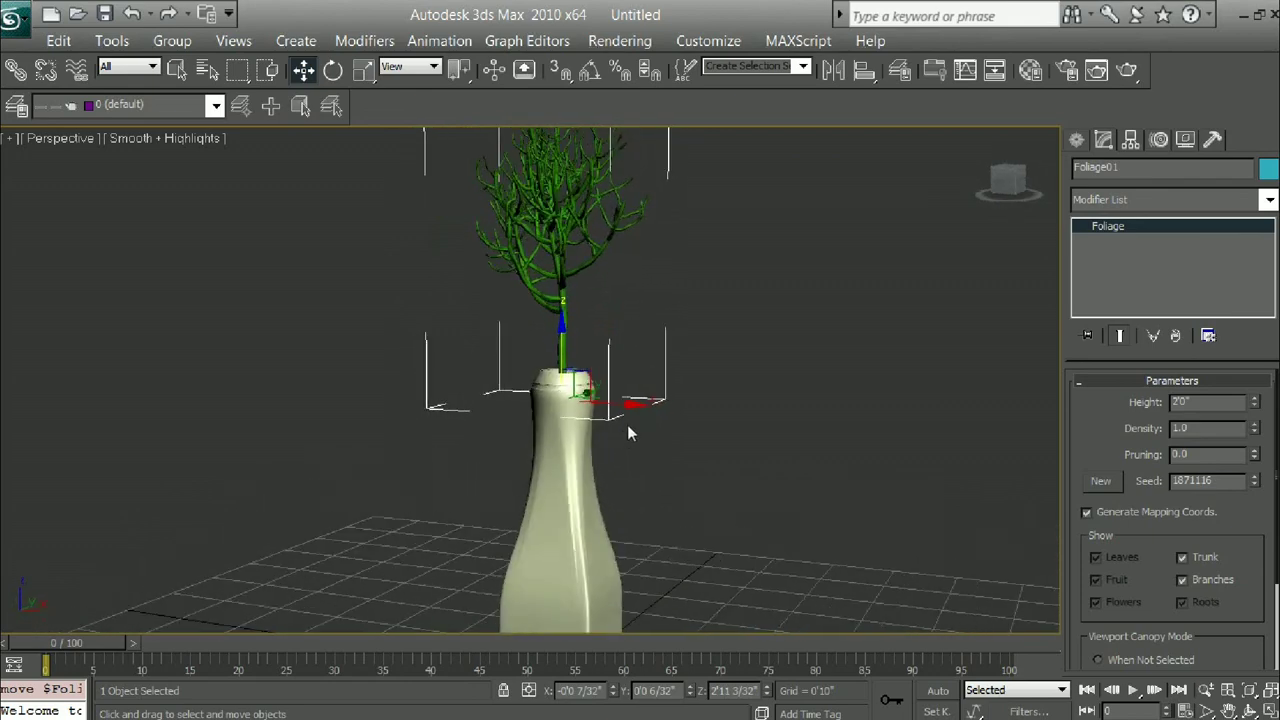
pyautogui.click(1251, 452)
pyautogui.moveTo(1252, 456); pyautogui.dragTo(1250, 480)
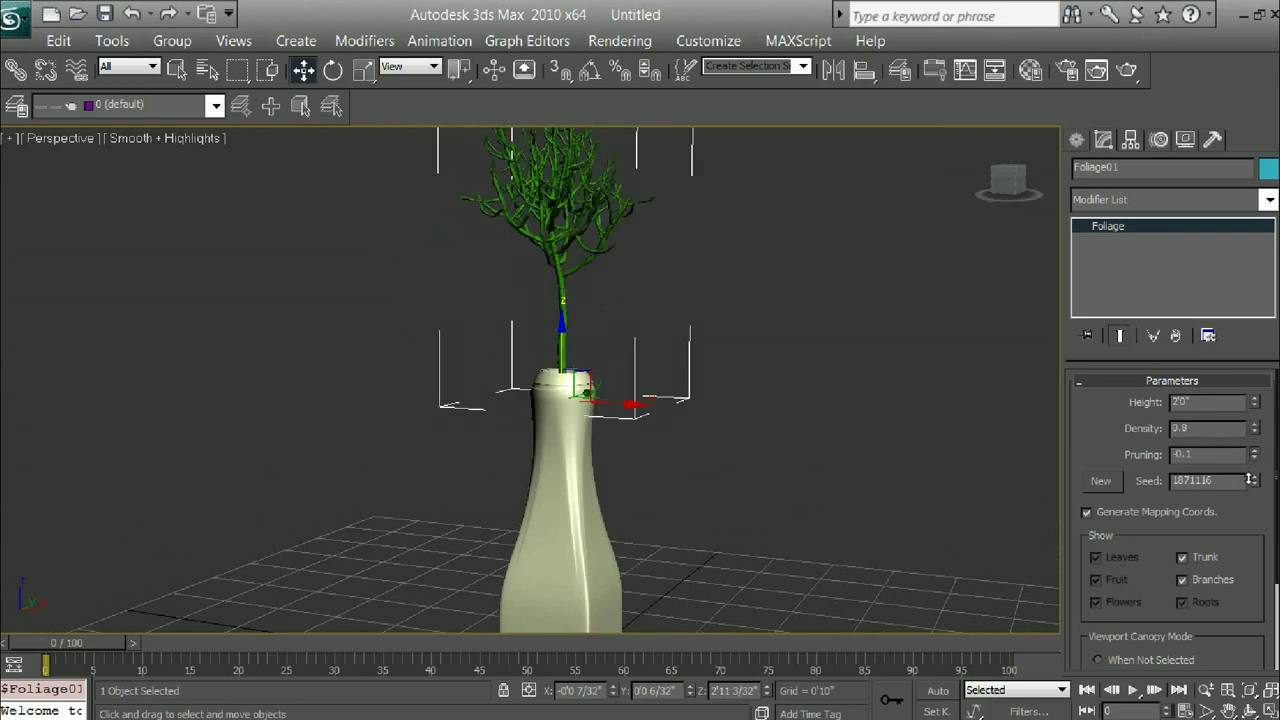